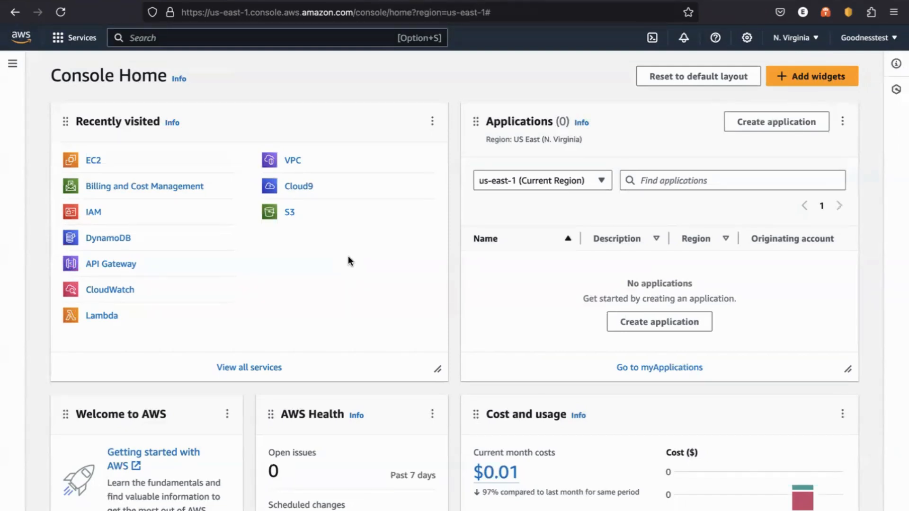
Begin launching a new EC2 instance named EC2-1 with the Ubuntu Server 24.04 LTS image
{"action": "left_click", "coordinate": [95, 161]}
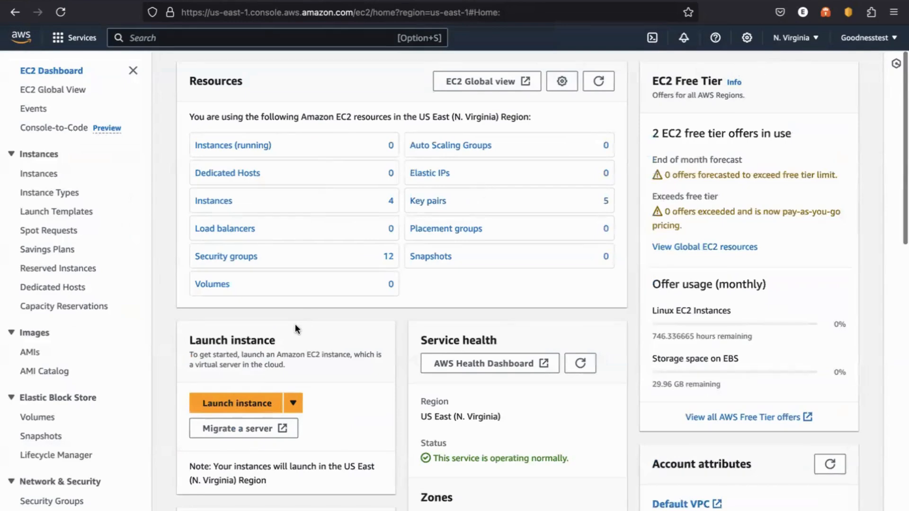
{"action": "left_click", "coordinate": [239, 404]}
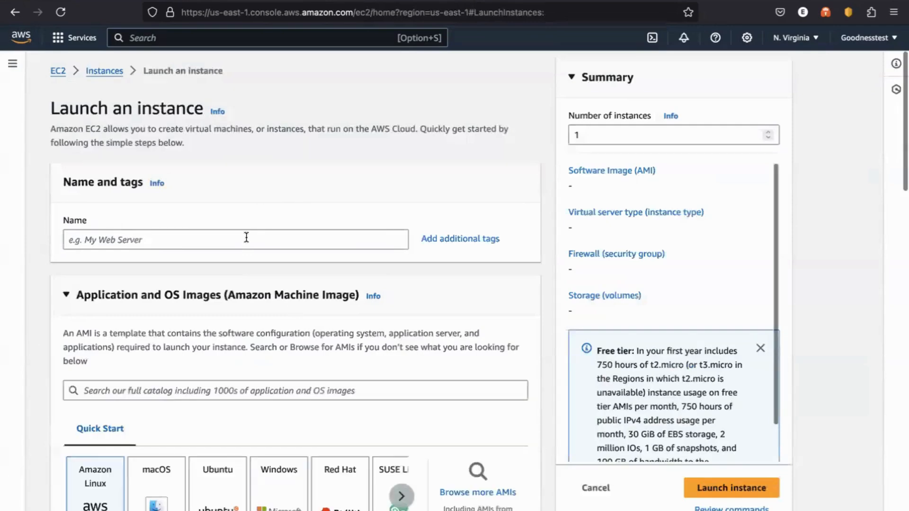
{"action": "left_click", "coordinate": [247, 238]}
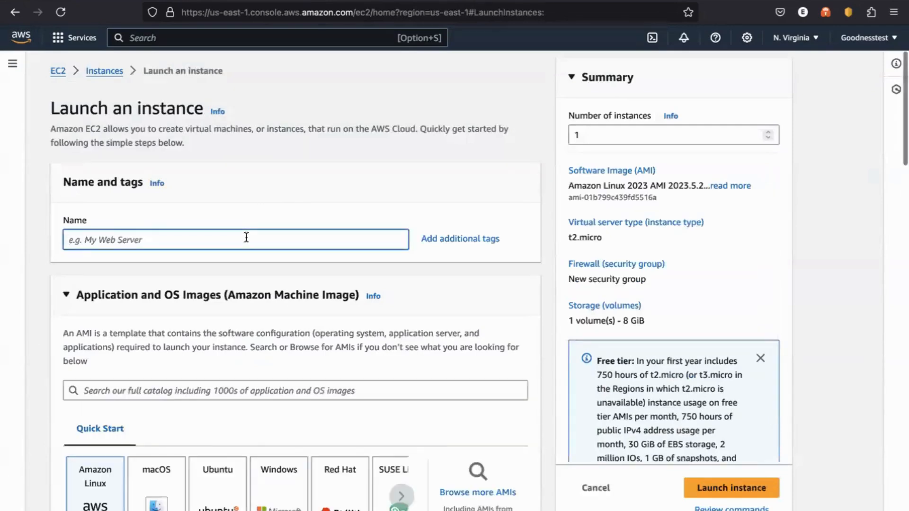
{"action": "type", "text": "EC"}
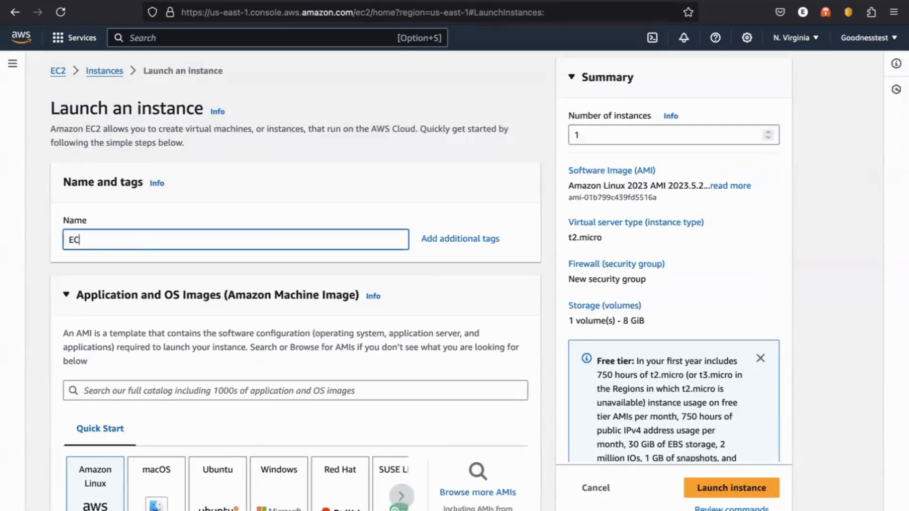
{"action": "type", "text": "2-1"}
{"action": "scroll", "coordinate": [246, 226], "scroll_direction": "down", "scroll_amount": 3}
{"action": "left_click", "coordinate": [226, 363]}
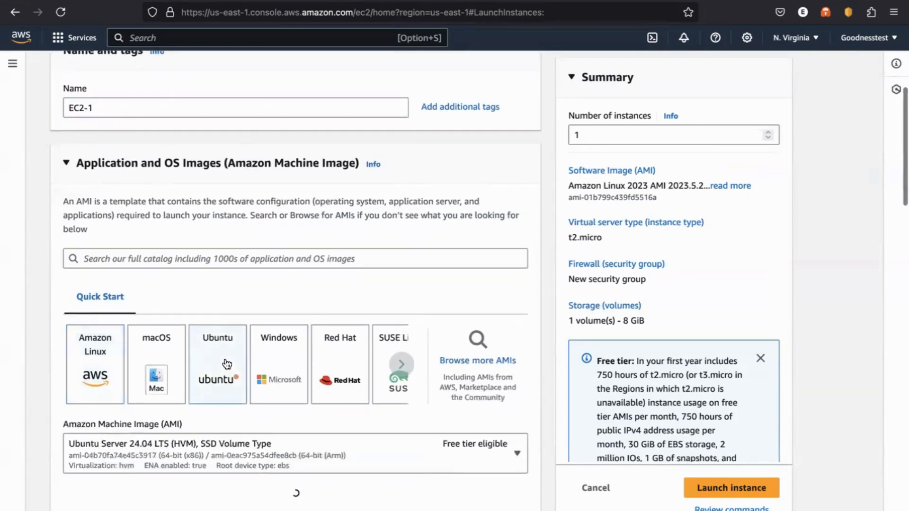
Create an ED25519 key pair named loadbalancerkey in .pem format for the instance login
{"action": "scroll", "coordinate": [227, 364], "scroll_direction": "down", "scroll_amount": 5}
{"action": "scroll", "coordinate": [352, 247], "scroll_direction": "down", "scroll_amount": 4}
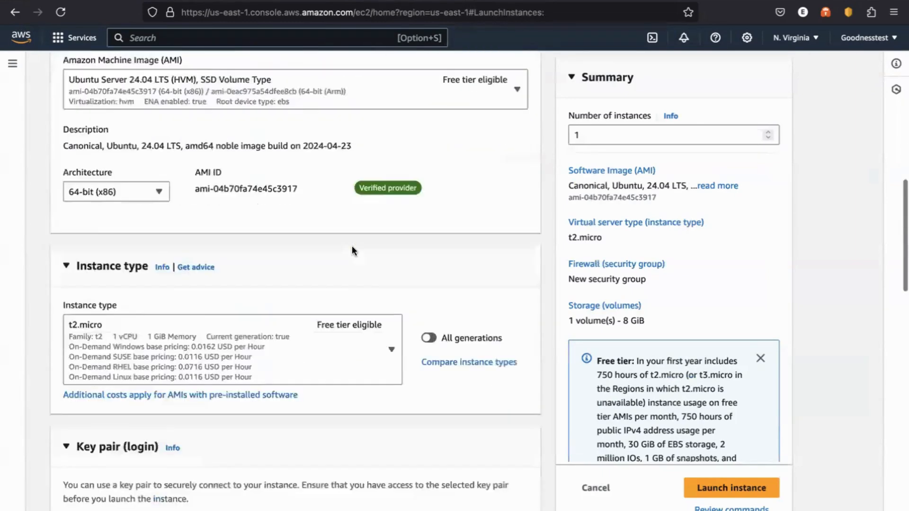
{"action": "scroll", "coordinate": [351, 246], "scroll_direction": "down", "scroll_amount": 6}
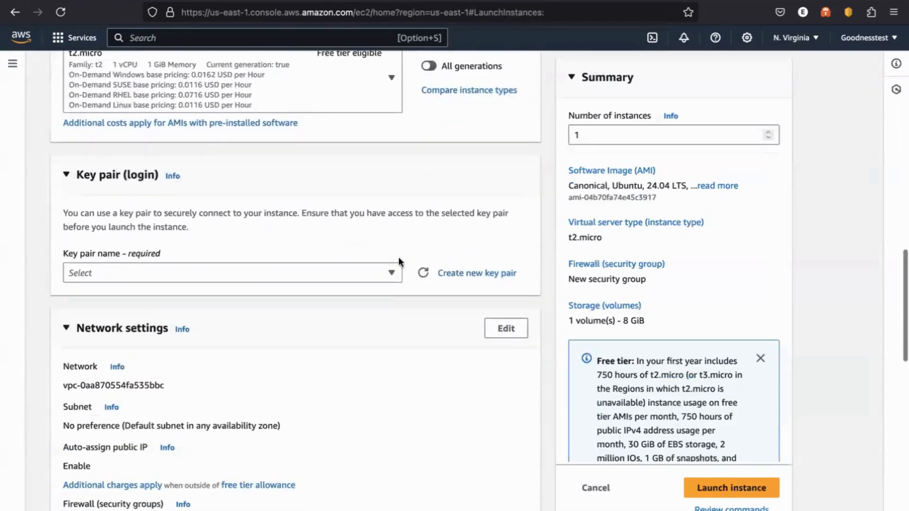
{"action": "left_click", "coordinate": [454, 273]}
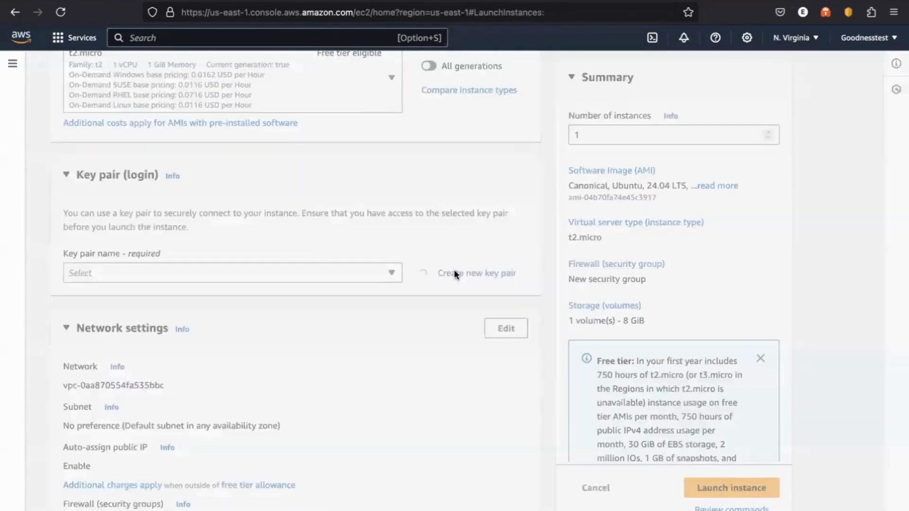
{"action": "left_click", "coordinate": [424, 177]}
{"action": "type", "text": "l"}
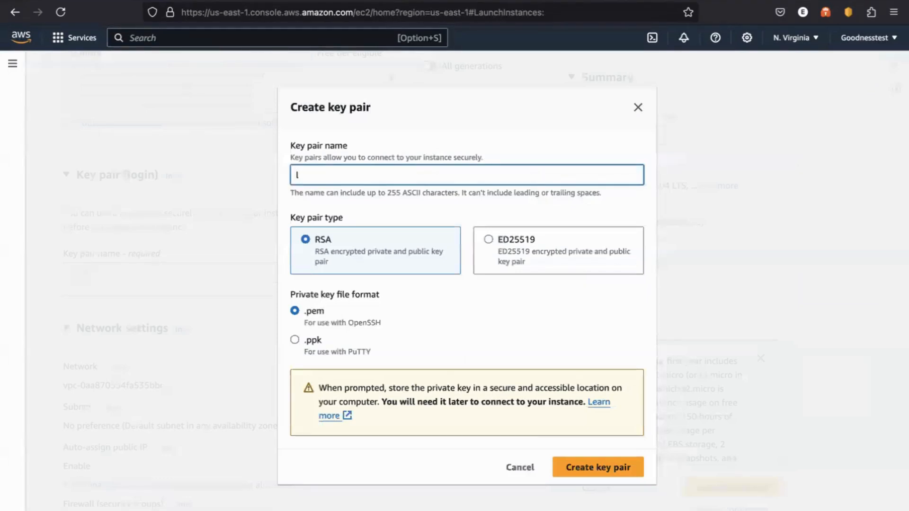
{"action": "type", "text": "b"}
{"action": "key", "text": "BackSpace"}
{"action": "type", "text": "oadb"}
{"action": "type", "text": "alncer"}
{"action": "key", "text": "BackSpace"}
{"action": "key", "text": "BackSpace"}
{"action": "key", "text": "BackSpace"}
{"action": "type", "text": "ancerkey"}
{"action": "left_click", "coordinate": [526, 268]}
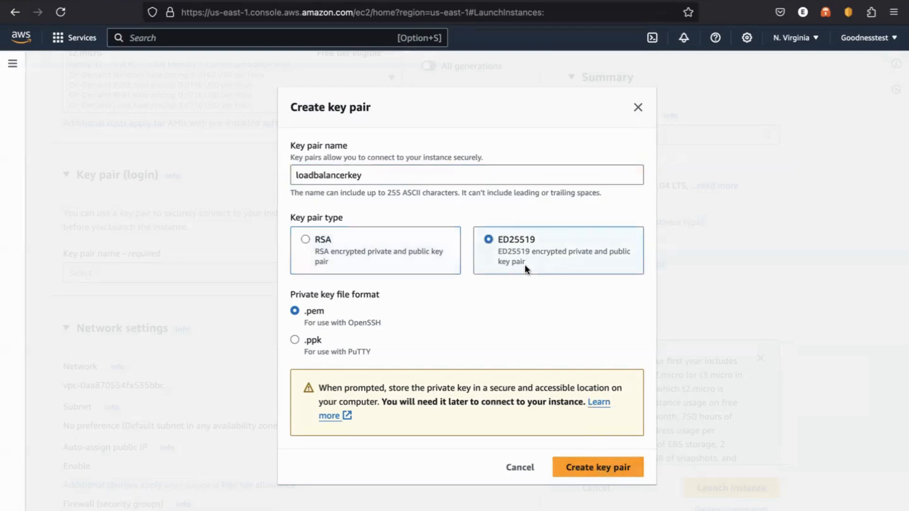
{"action": "left_click", "coordinate": [579, 468]}
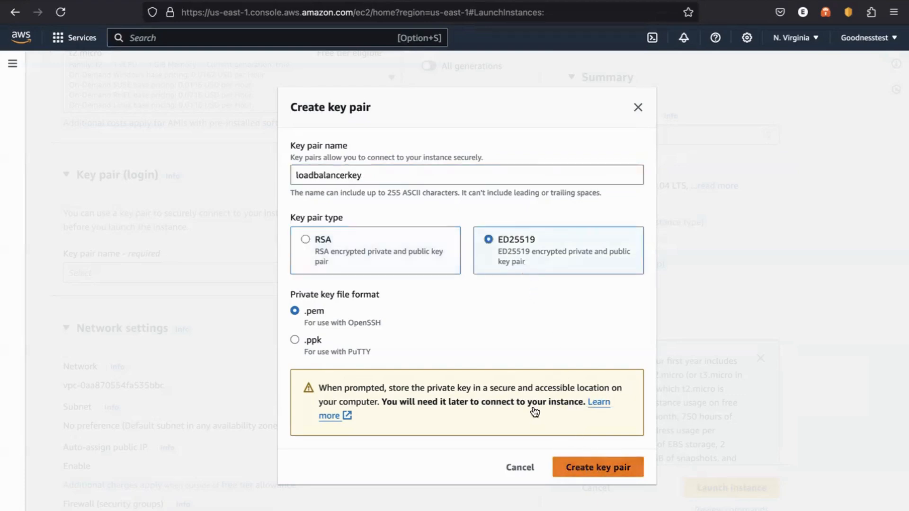
Allow HTTPS and HTTP traffic from the internet in the instance's new security group
{"action": "scroll", "coordinate": [396, 386], "scroll_direction": "down", "scroll_amount": 4}
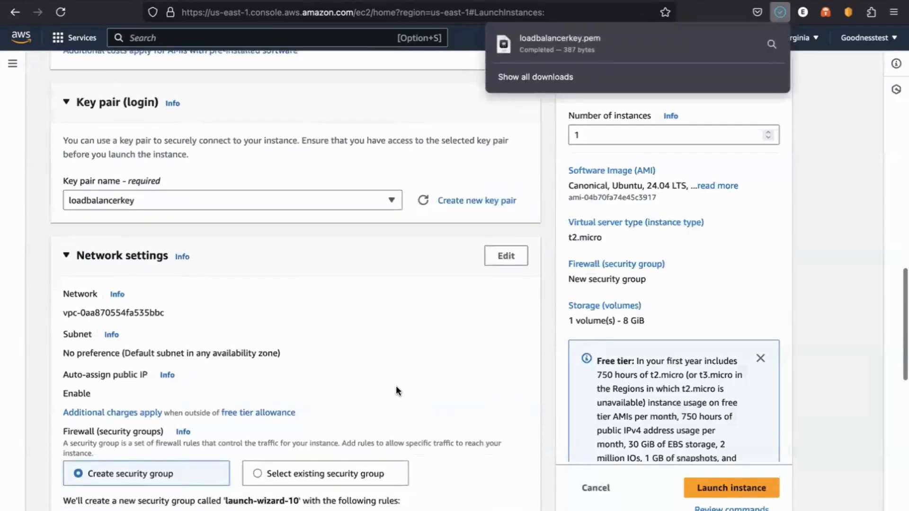
{"action": "scroll", "coordinate": [365, 292], "scroll_direction": "down", "scroll_amount": 3}
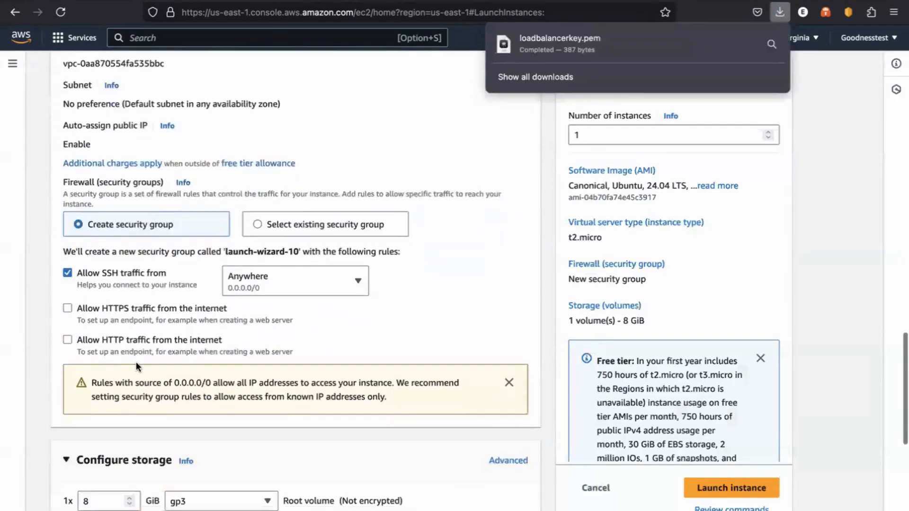
{"action": "left_click", "coordinate": [68, 308]}
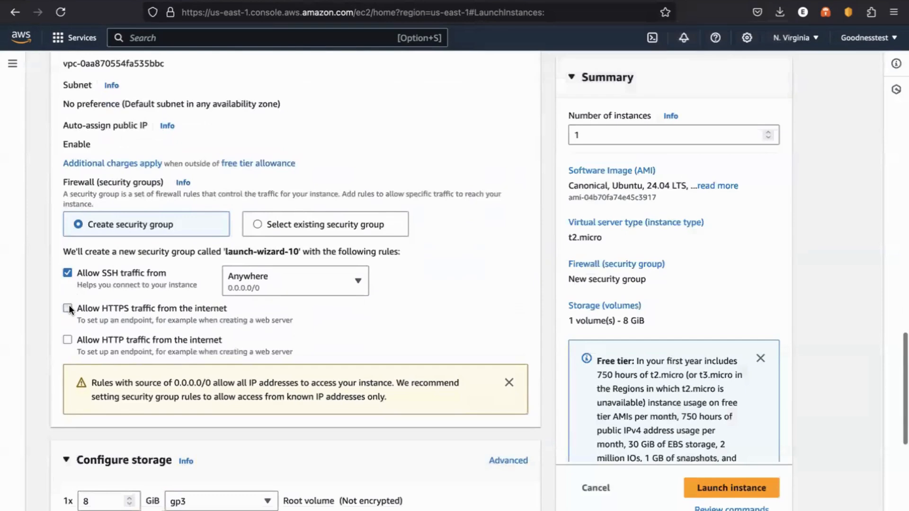
{"action": "left_click", "coordinate": [68, 340]}
Edit the network settings to place the instance in the default VPC's subnet in availability zone us-east-1a
{"action": "scroll", "coordinate": [172, 290], "scroll_direction": "up", "scroll_amount": 1}
{"action": "scroll", "coordinate": [172, 290], "scroll_direction": "up", "scroll_amount": 2}
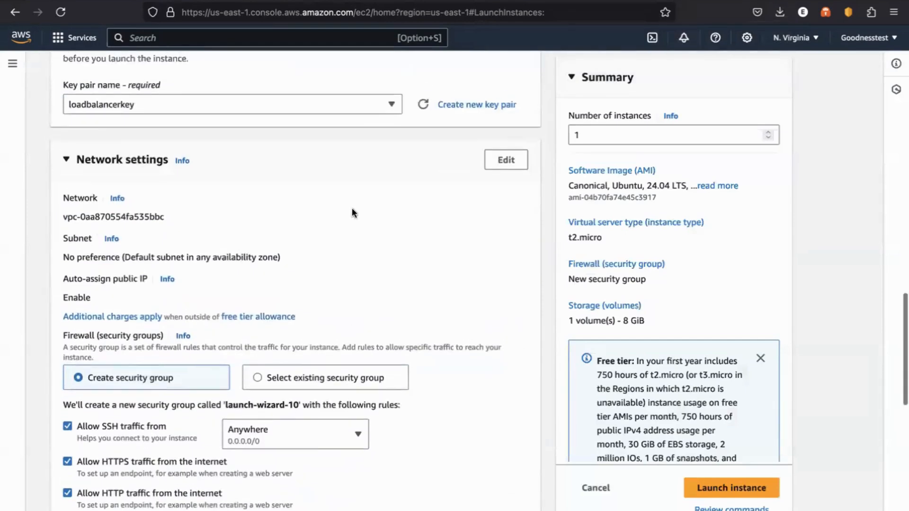
{"action": "left_click", "coordinate": [506, 161]}
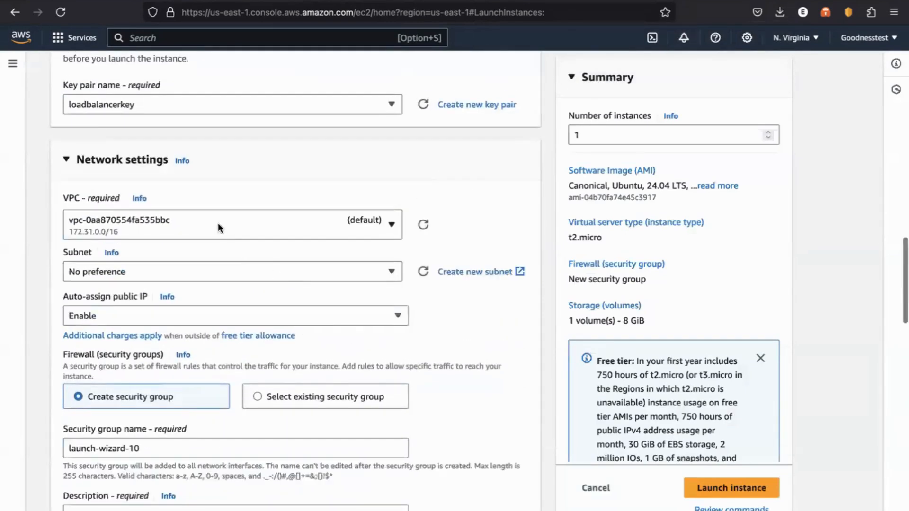
{"action": "left_click", "coordinate": [175, 225]}
{"action": "left_click", "coordinate": [191, 227]}
{"action": "left_click", "coordinate": [207, 273]}
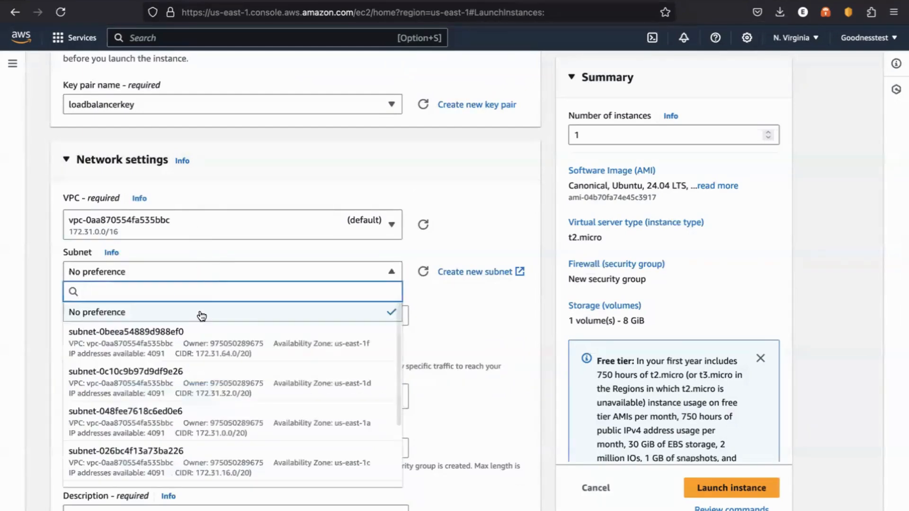
{"action": "scroll", "coordinate": [202, 316], "scroll_direction": "down", "scroll_amount": 1}
{"action": "scroll", "coordinate": [202, 315], "scroll_direction": "down", "scroll_amount": 1}
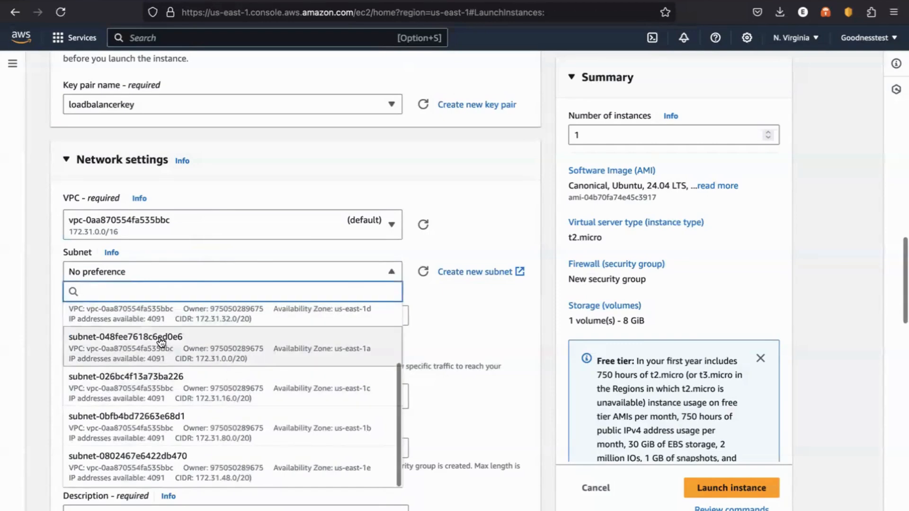
{"action": "scroll", "coordinate": [158, 339], "scroll_direction": "up", "scroll_amount": 1}
{"action": "scroll", "coordinate": [158, 339], "scroll_direction": "down", "scroll_amount": 1}
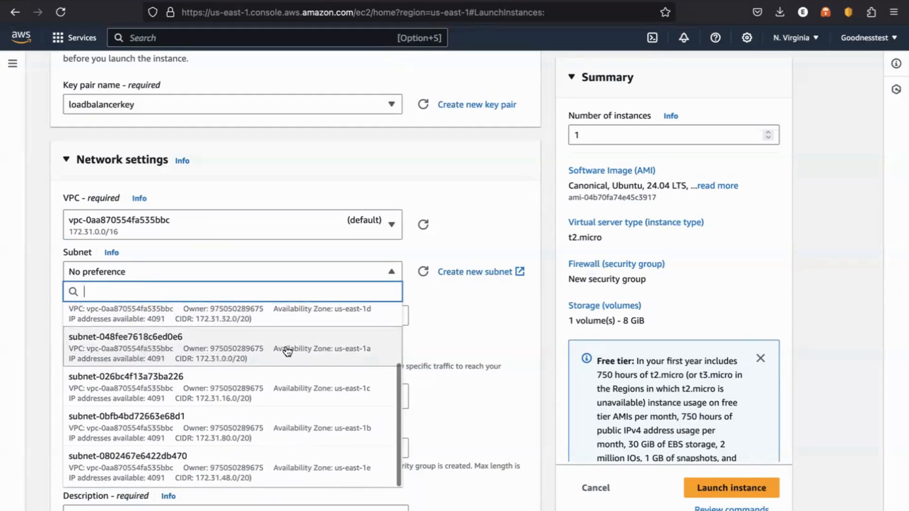
{"action": "left_click", "coordinate": [333, 348]}
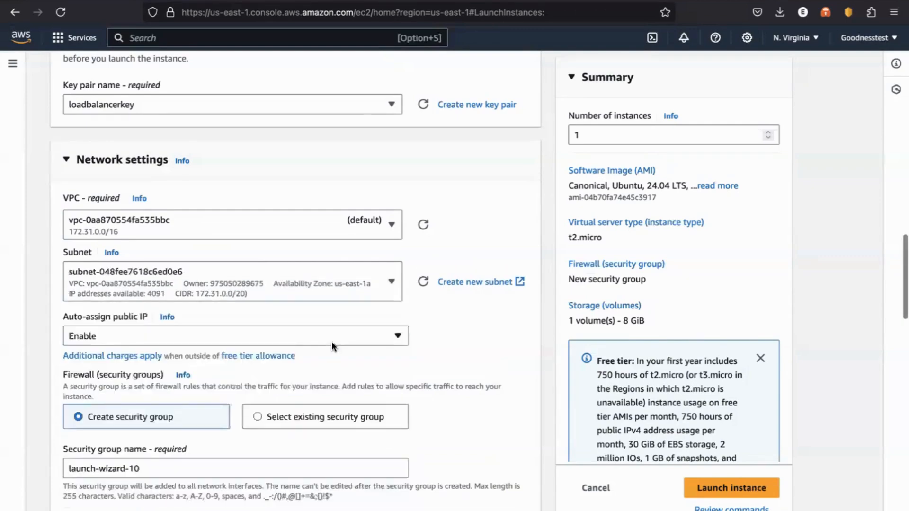
Add a bash user data script that installs and starts apache2, writes "Hello from server one" to /var/www/html/index.html and restarts apache2, then launch the instance
{"action": "scroll", "coordinate": [332, 347], "scroll_direction": "down", "scroll_amount": 3}
{"action": "scroll", "coordinate": [332, 342], "scroll_direction": "down", "scroll_amount": 15}
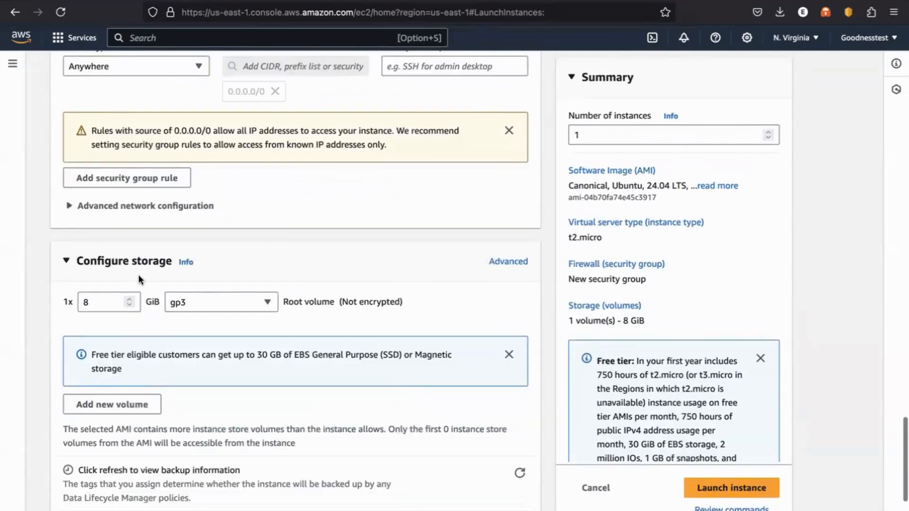
{"action": "scroll", "coordinate": [139, 280], "scroll_direction": "down", "scroll_amount": 2}
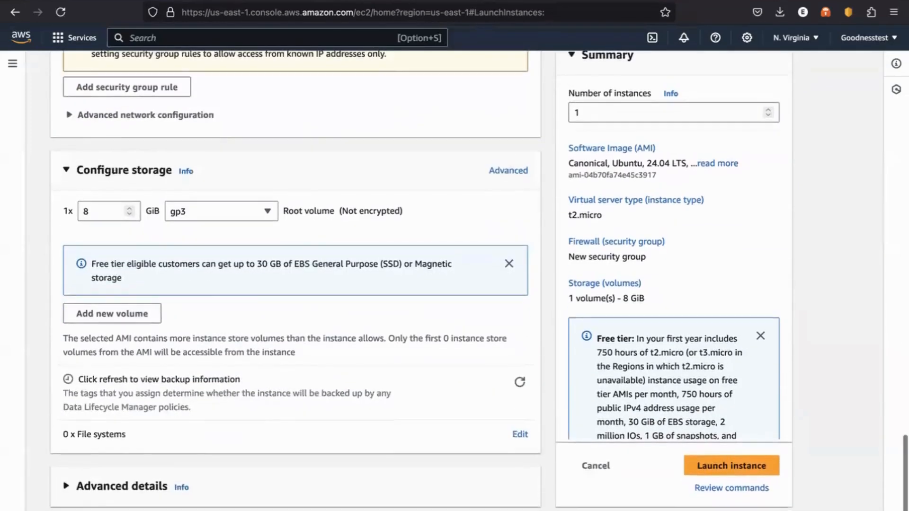
{"action": "left_click", "coordinate": [102, 488]}
{"action": "scroll", "coordinate": [102, 490], "scroll_direction": "down", "scroll_amount": 5}
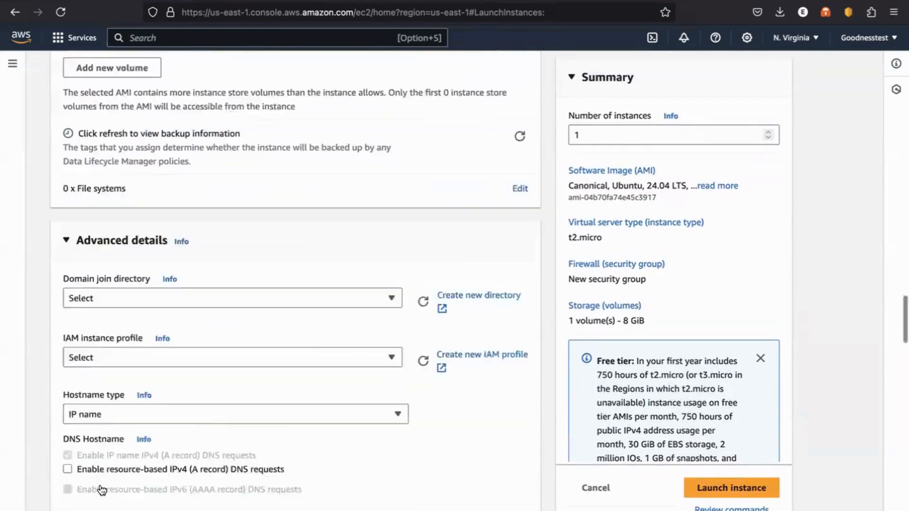
{"action": "scroll", "coordinate": [102, 489], "scroll_direction": "down", "scroll_amount": 20}
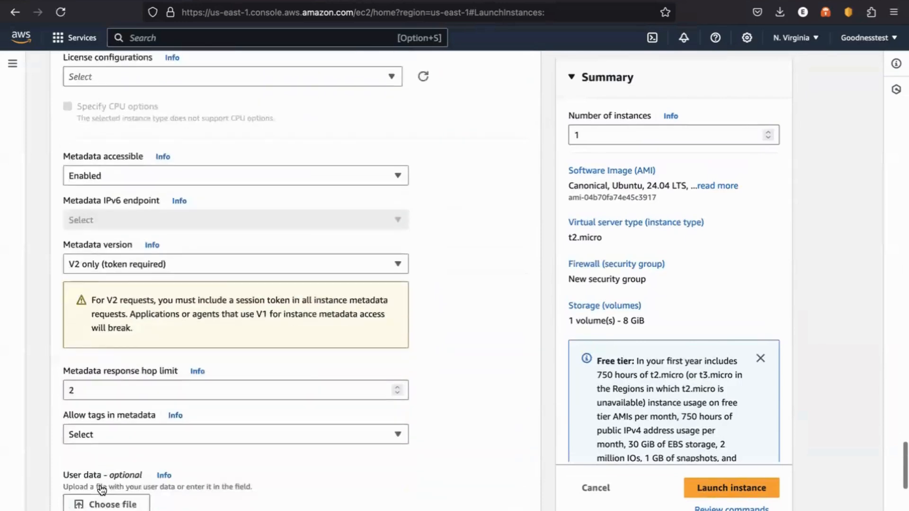
{"action": "scroll", "coordinate": [101, 489], "scroll_direction": "down", "scroll_amount": 6}
{"action": "left_click", "coordinate": [129, 274]}
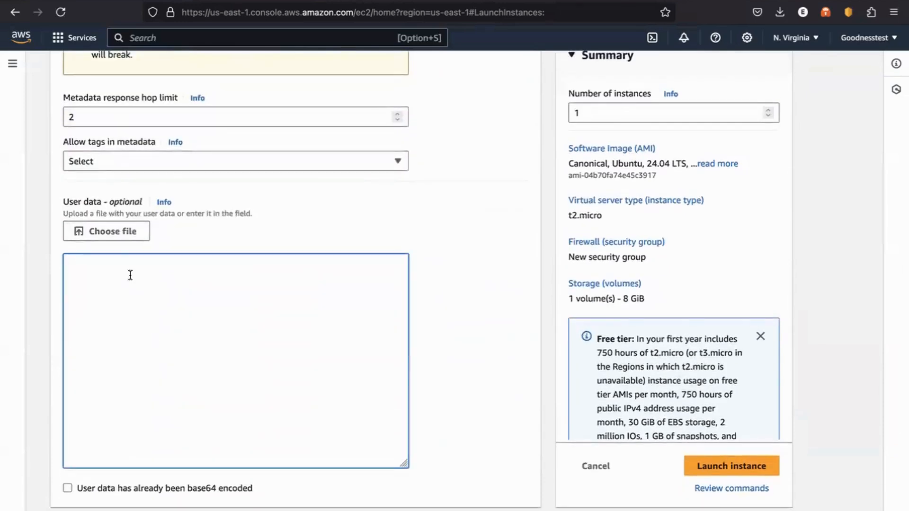
{"action": "type", "text": "#!/bin/bash sudo apt update -y sudo apt install apache2 -y sudo systemctl start apache2 echo \"Hello from server one\" | sudo tee /var/www/html/index.html sudo systemctl restart apache2"}
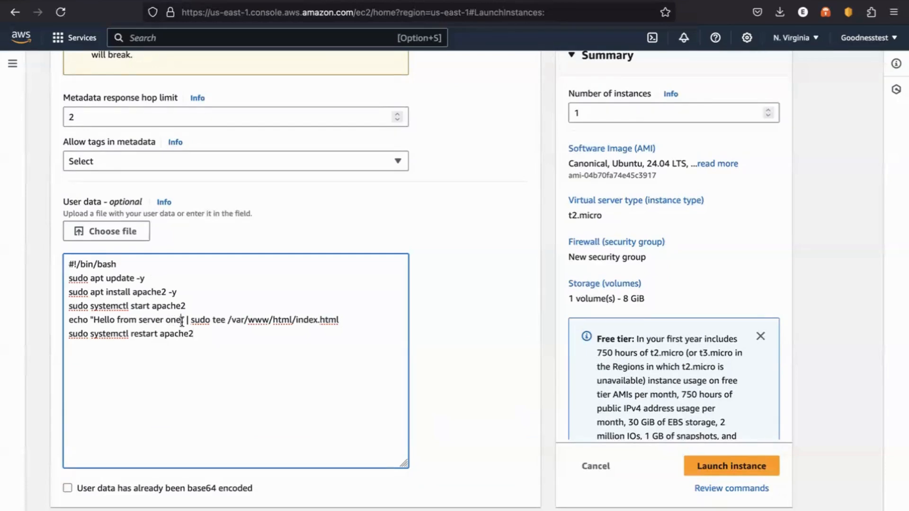
{"action": "left_click_drag", "start_coordinate": [182, 322], "coordinate": [96, 318]}
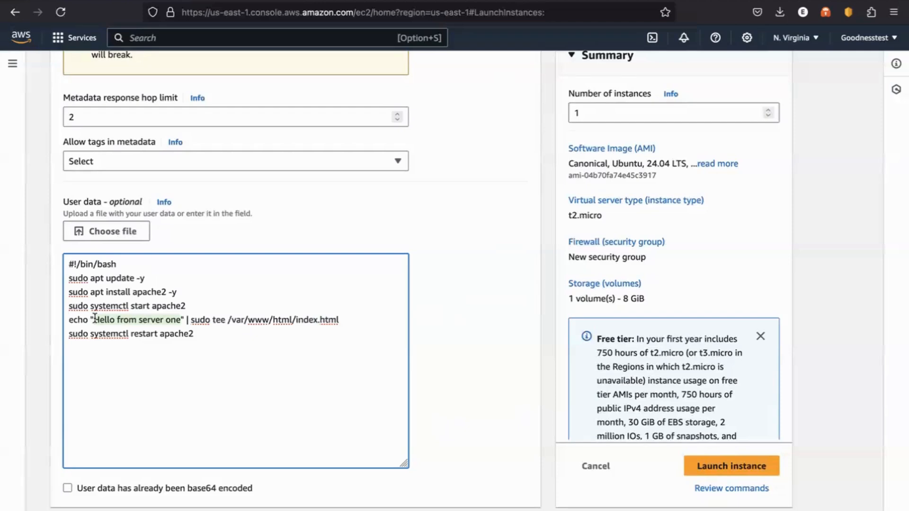
{"action": "left_click", "coordinate": [225, 370]}
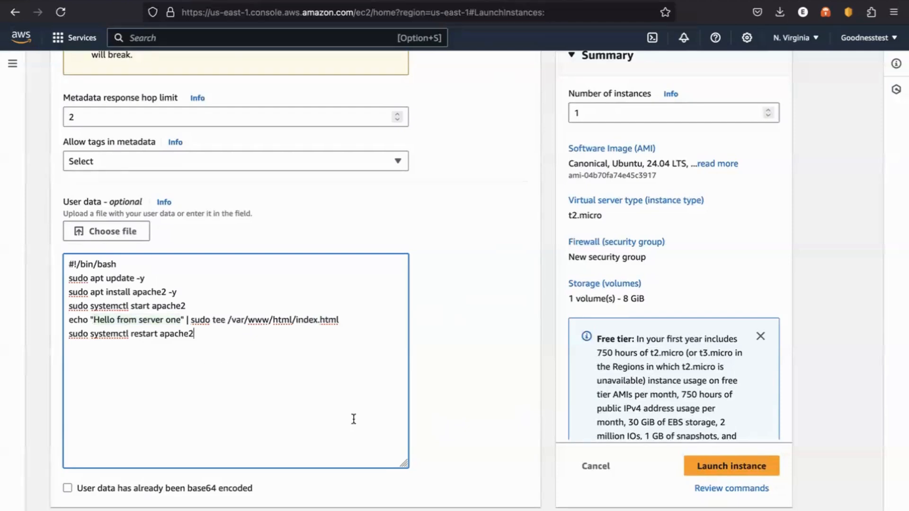
{"action": "left_click", "coordinate": [716, 468]}
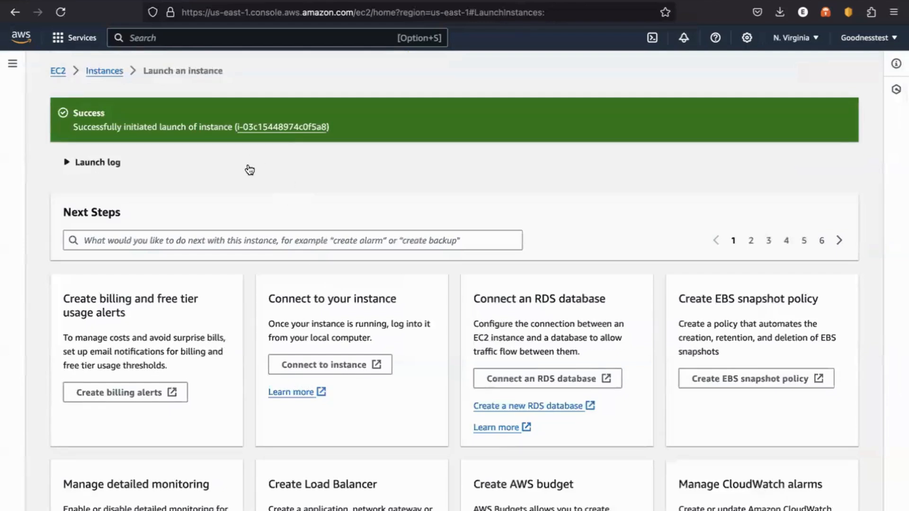
From the instances list, begin launching another instance named EC2-2 with the Ubuntu Server 24.04 LTS image
{"action": "left_click", "coordinate": [114, 74]}
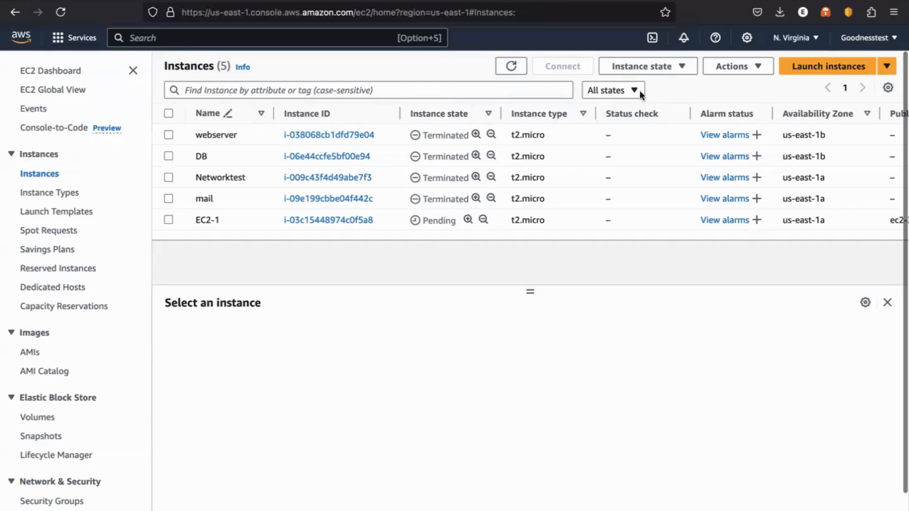
{"action": "left_click", "coordinate": [813, 70]}
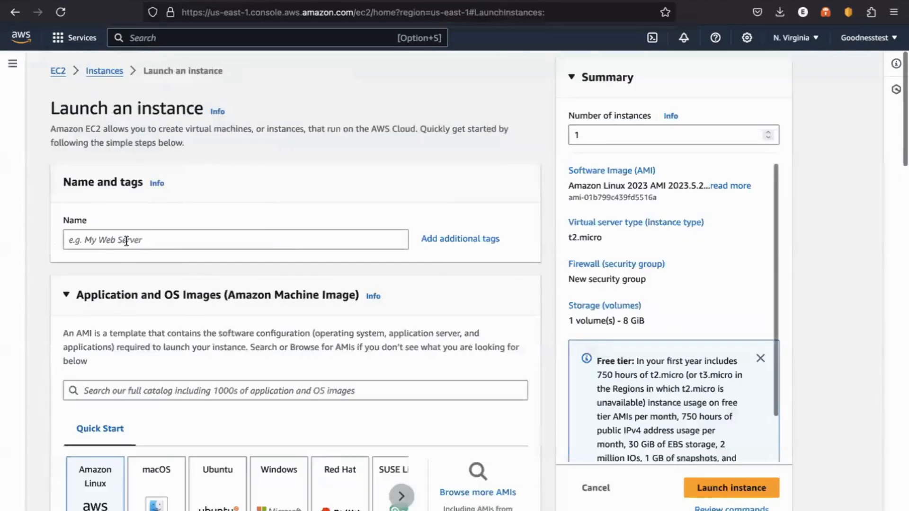
{"action": "left_click", "coordinate": [126, 241]}
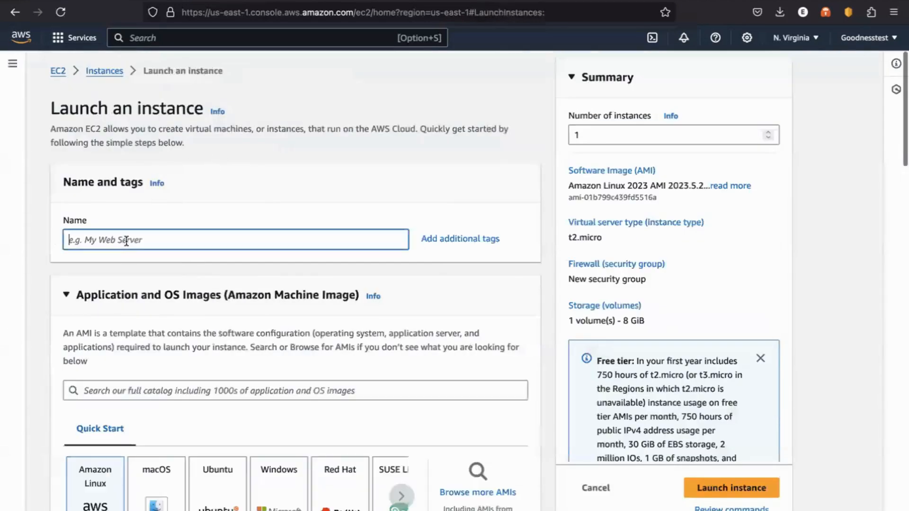
{"action": "type", "text": "EC2-"}
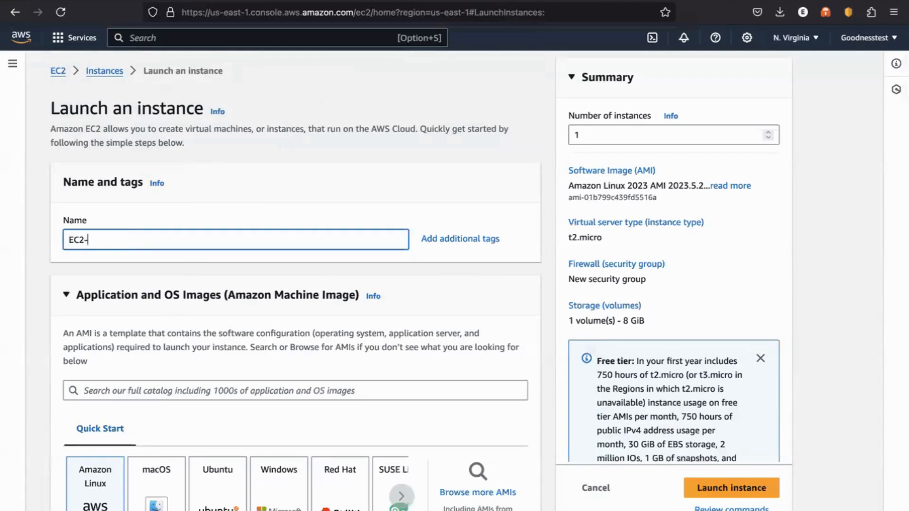
{"action": "type", "text": "2"}
{"action": "scroll", "coordinate": [192, 268], "scroll_direction": "down", "scroll_amount": 4}
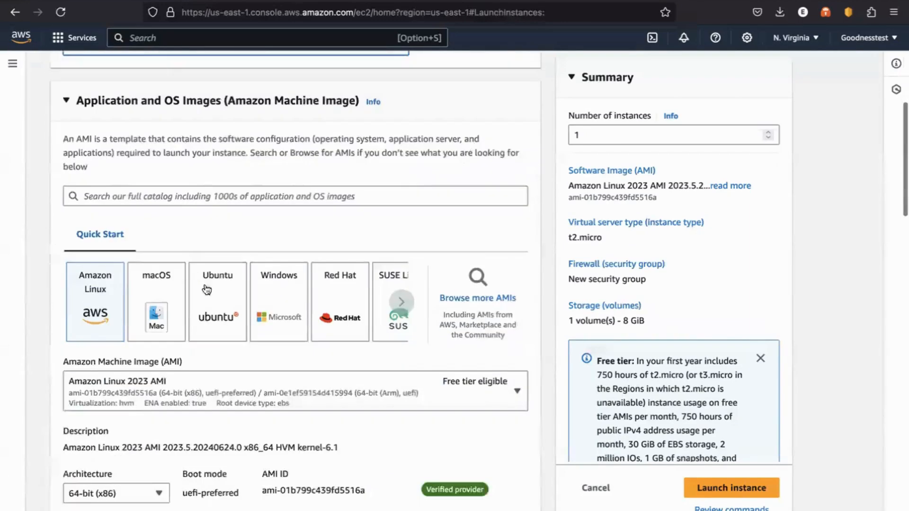
{"action": "left_click", "coordinate": [215, 303]}
{"action": "scroll", "coordinate": [213, 303], "scroll_direction": "down", "scroll_amount": 5}
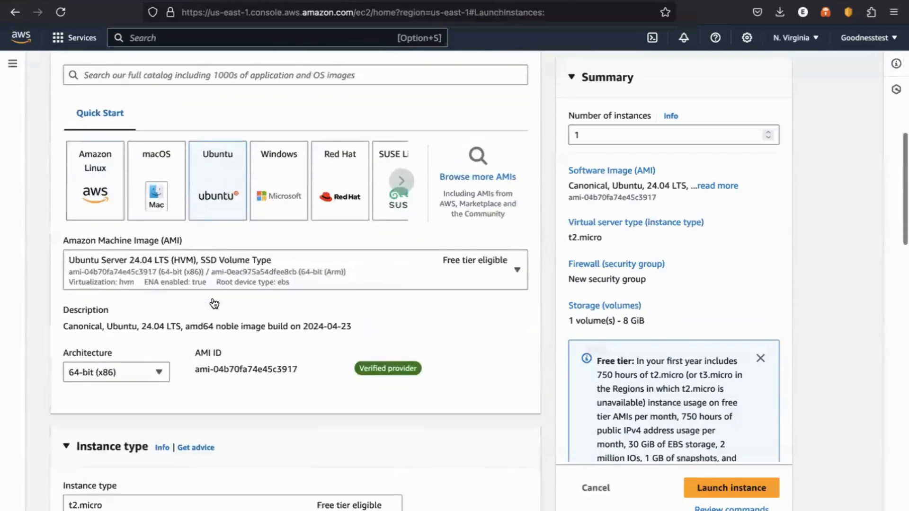
Select the loadbalancerkey key pair for EC2-2 and allow HTTPS and HTTP traffic from the internet
{"action": "scroll", "coordinate": [212, 297], "scroll_direction": "down", "scroll_amount": 9}
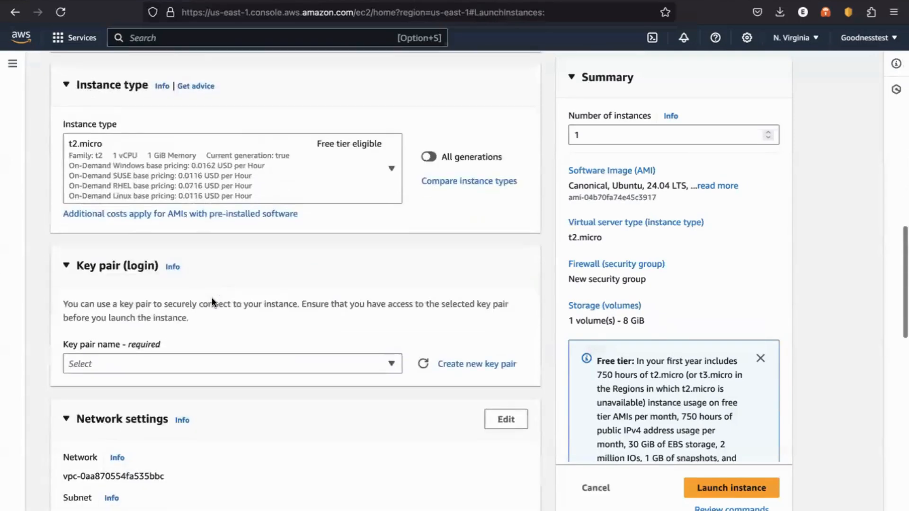
{"action": "left_click", "coordinate": [293, 221]}
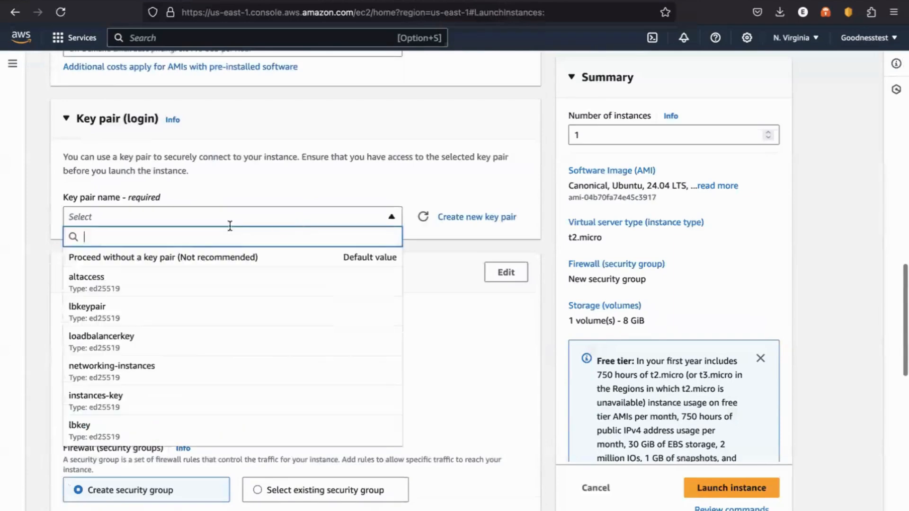
{"action": "left_click", "coordinate": [118, 342]}
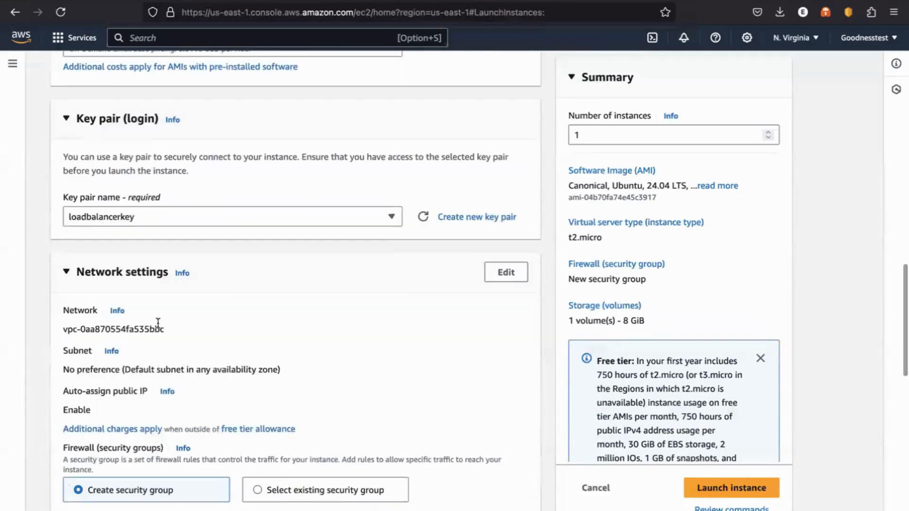
{"action": "scroll", "coordinate": [222, 305], "scroll_direction": "down", "scroll_amount": 6}
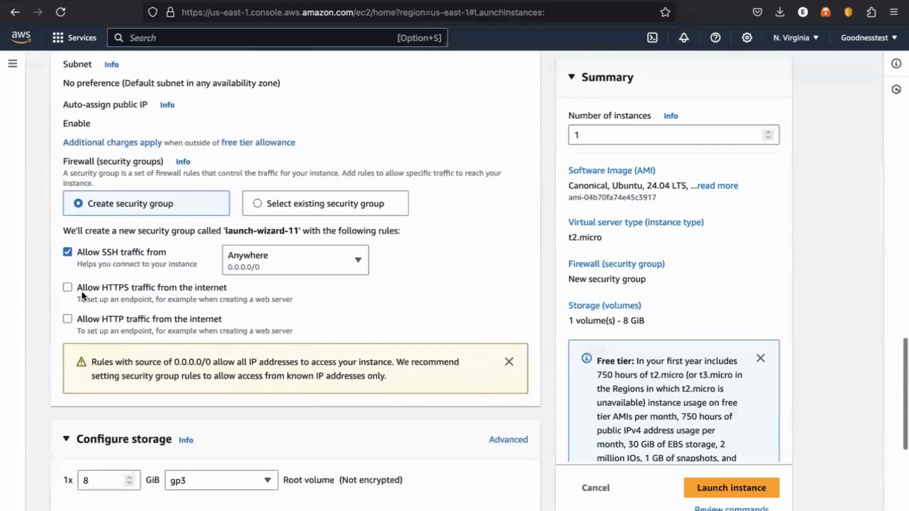
{"action": "left_click", "coordinate": [67, 318]}
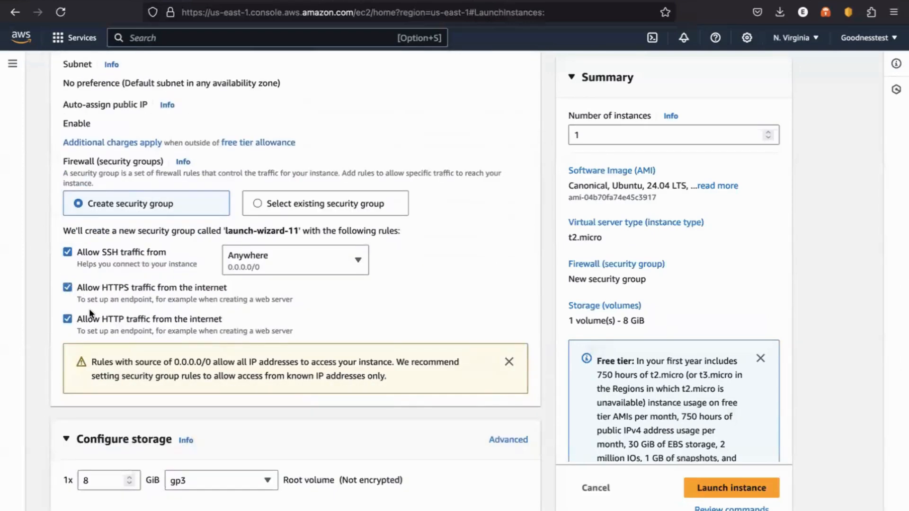
Edit the network settings to place EC2-2 in the default VPC's subnet in availability zone us-east-1b
{"action": "scroll", "coordinate": [146, 286], "scroll_direction": "up", "scroll_amount": 4}
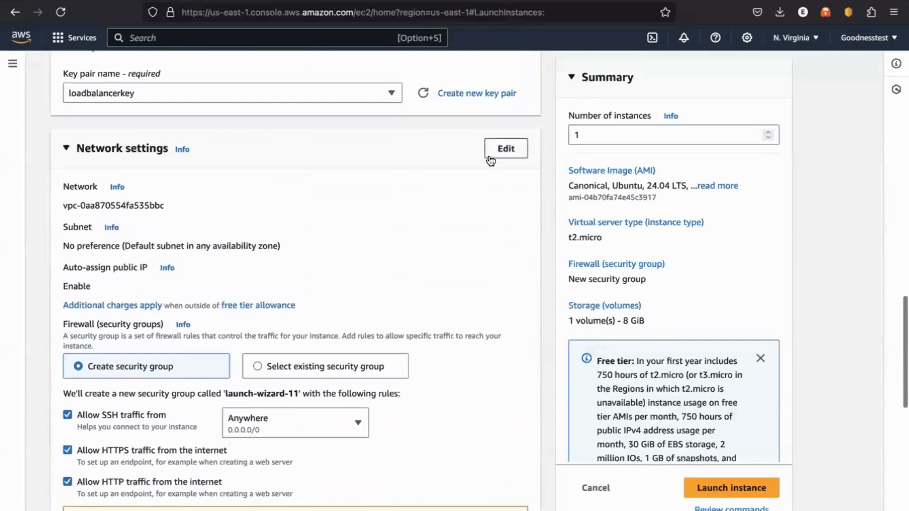
{"action": "left_click", "coordinate": [509, 150]}
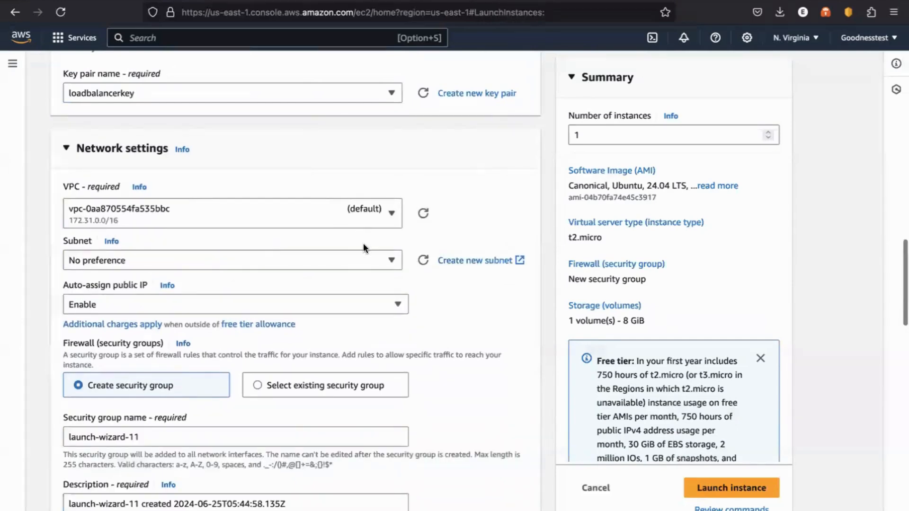
{"action": "left_click", "coordinate": [316, 261]}
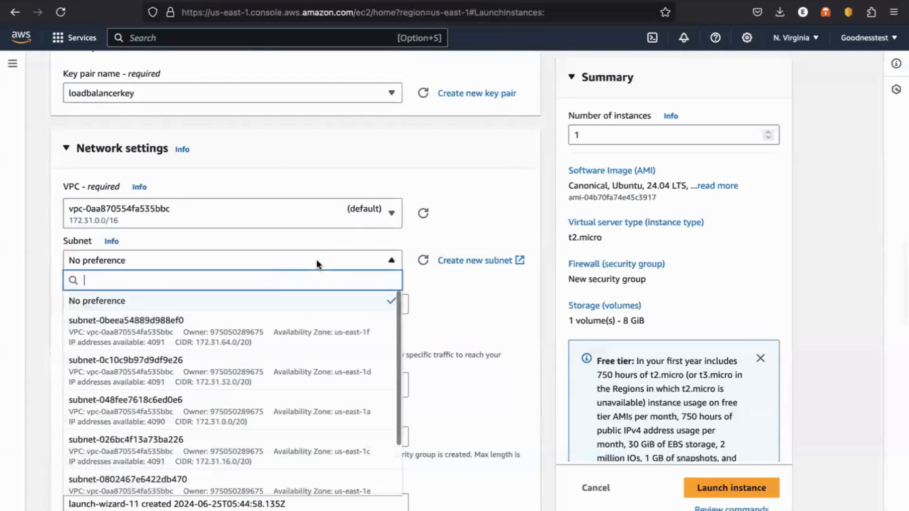
{"action": "scroll", "coordinate": [268, 280], "scroll_direction": "down", "scroll_amount": 2}
{"action": "scroll", "coordinate": [270, 326], "scroll_direction": "down", "scroll_amount": 5}
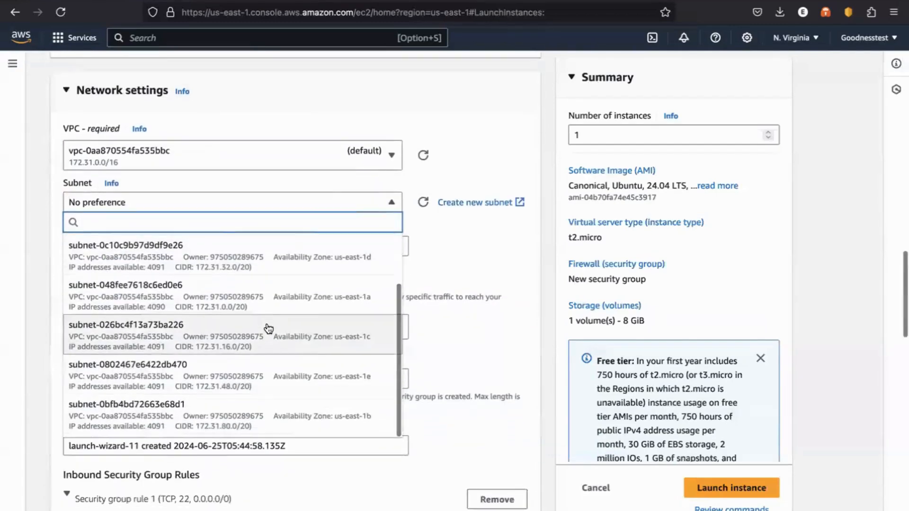
{"action": "left_click", "coordinate": [255, 338]}
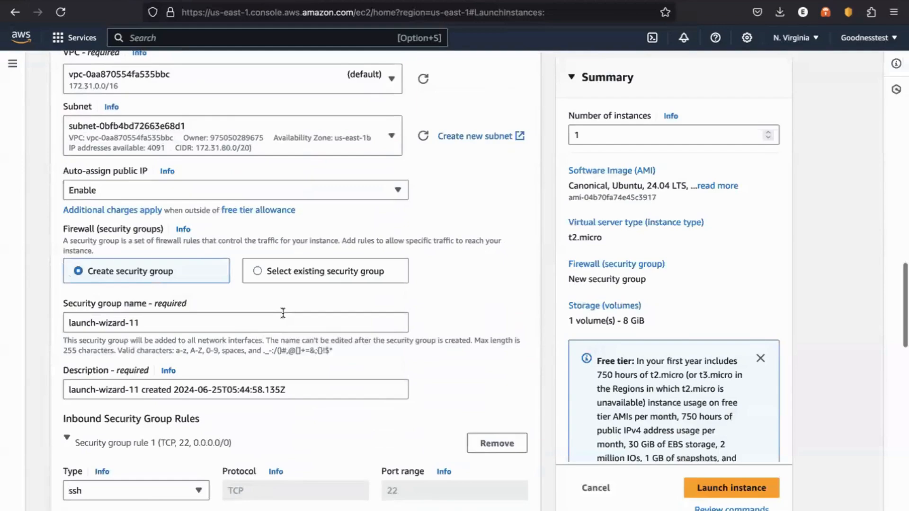
Add the bash user data script that installs and starts apache2, writes "Hello from server one" to /var/www/html/index.html and restarts apache2
{"action": "scroll", "coordinate": [282, 315], "scroll_direction": "down", "scroll_amount": 15}
{"action": "scroll", "coordinate": [242, 275], "scroll_direction": "down", "scroll_amount": 3}
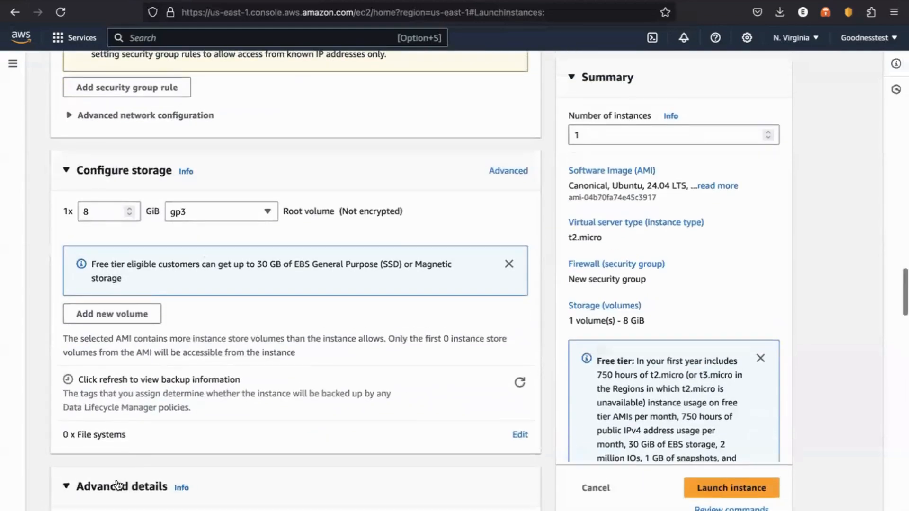
{"action": "left_click", "coordinate": [119, 486]}
{"action": "scroll", "coordinate": [116, 479], "scroll_direction": "down", "scroll_amount": 20}
{"action": "left_click", "coordinate": [123, 307]}
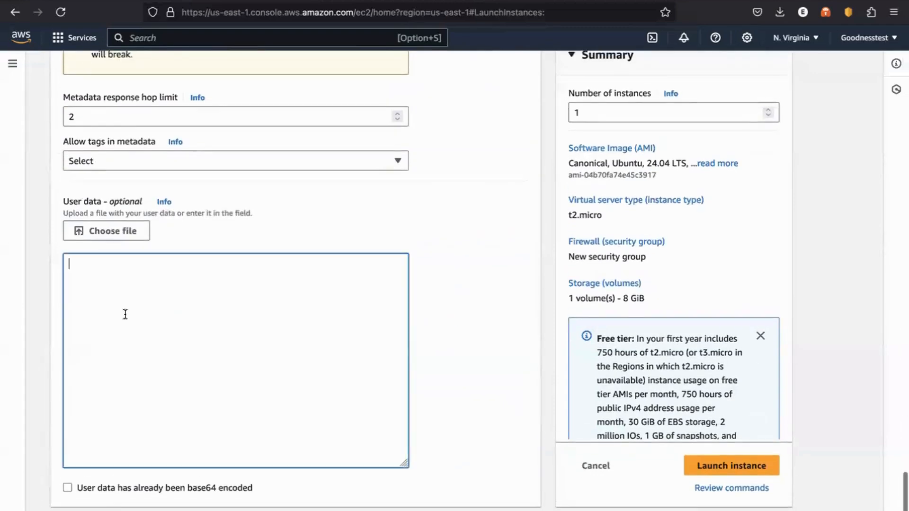
{"action": "type", "text": "#!/bin/bash sudo apt update -y sudo apt install apache2 -y sudo systemctl start apache2 echo \"Hello from server one\" | sudo tee /var/www/html/index.html sudo systemctl restart apache2"}
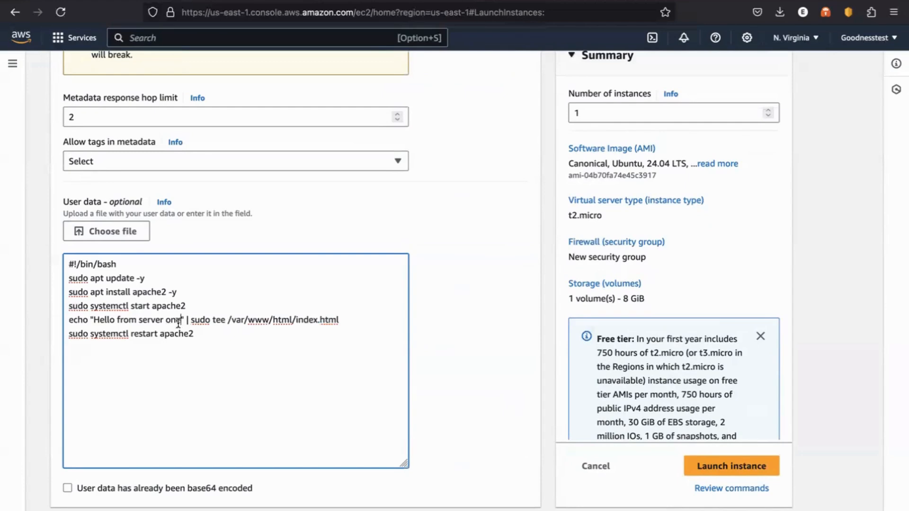
Change the greeting in the user data script to "Hello from server two" and launch the instance
{"action": "key", "text": "BackSpace"}
{"action": "key", "text": "BackSpace"}
{"action": "key", "text": "BackSpace"}
{"action": "type", "text": "two"}
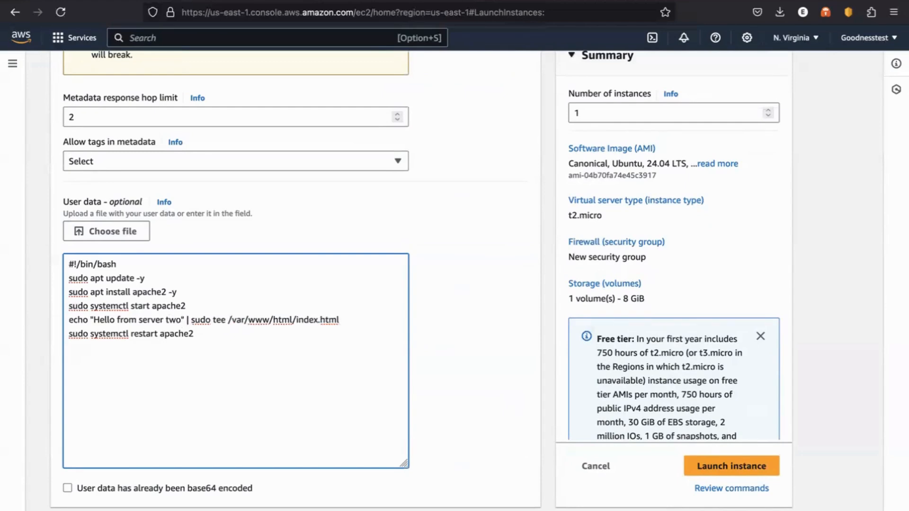
{"action": "left_click", "coordinate": [730, 471]}
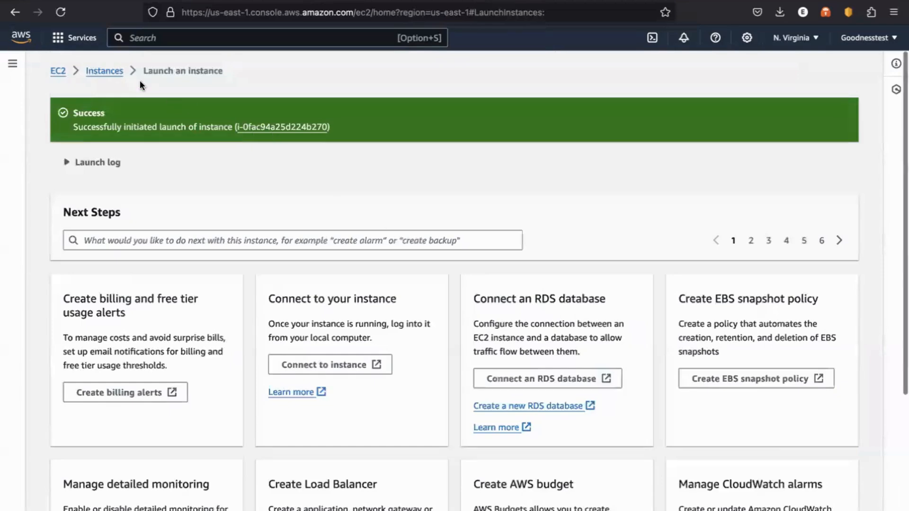
Filter the instances list to the Running state and refresh it to check the status checks of EC2-1 and EC2-2
{"action": "left_click", "coordinate": [105, 72]}
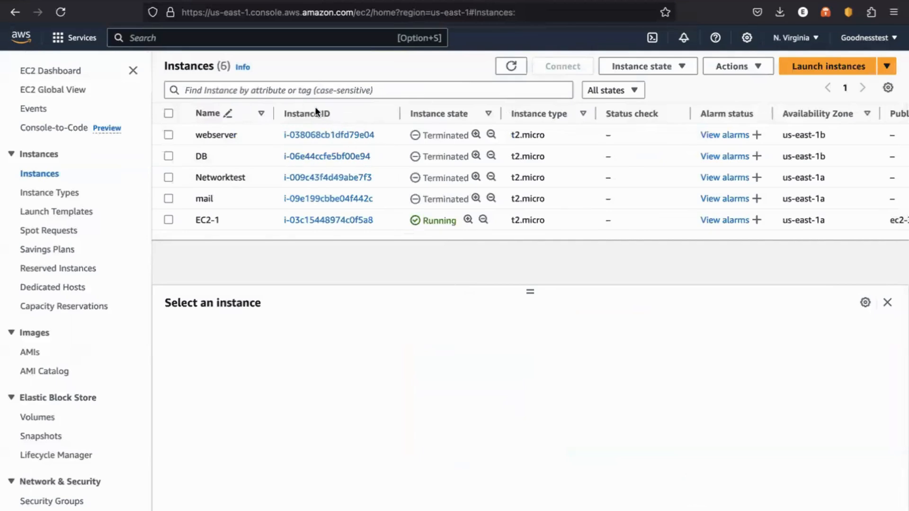
{"action": "left_click", "coordinate": [524, 67]}
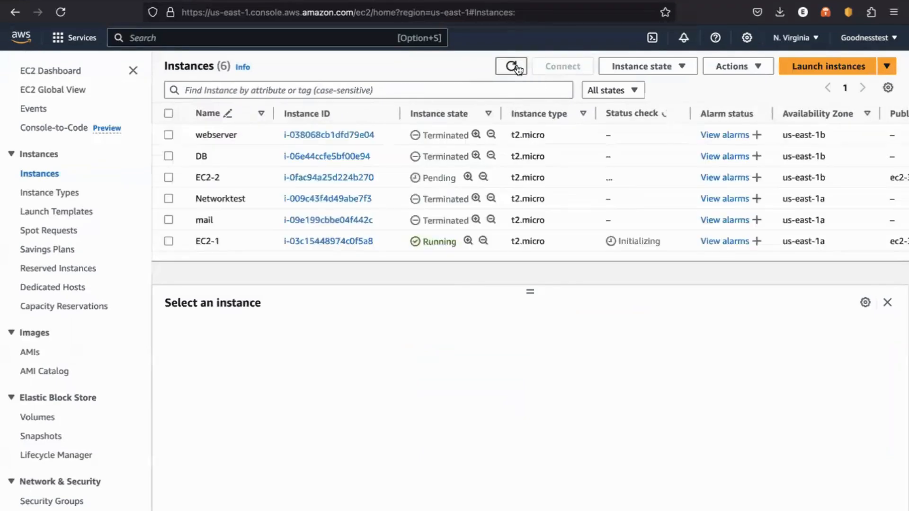
{"action": "left_click", "coordinate": [518, 67]}
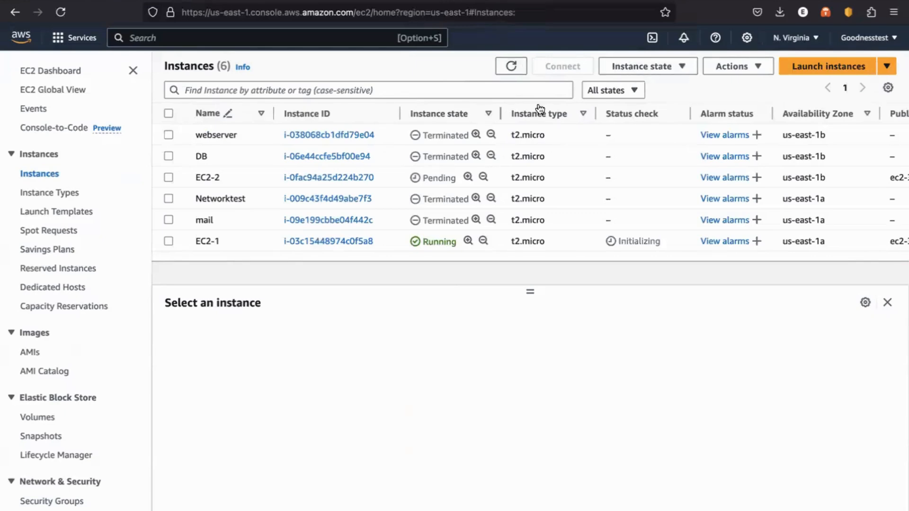
{"action": "left_click", "coordinate": [646, 72]}
{"action": "left_click", "coordinate": [606, 68]}
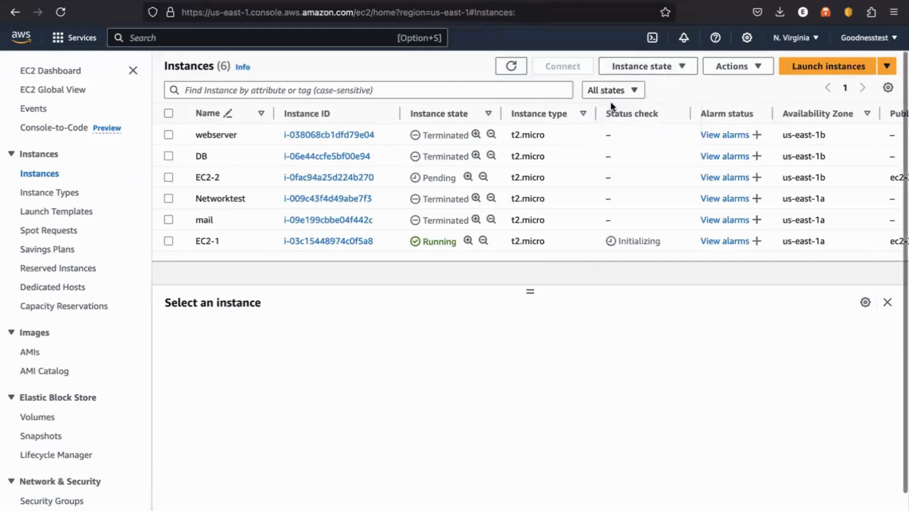
{"action": "left_click", "coordinate": [612, 90]}
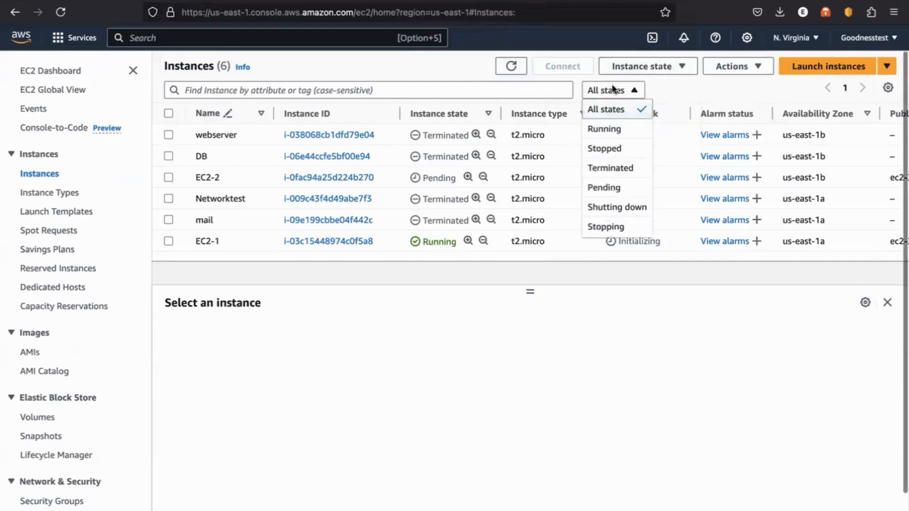
{"action": "left_click", "coordinate": [604, 128]}
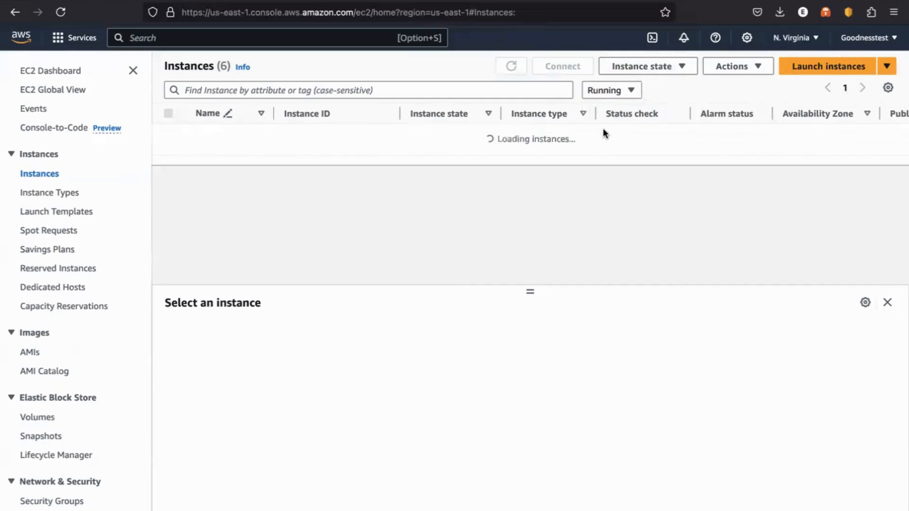
{"action": "left_click", "coordinate": [512, 70]}
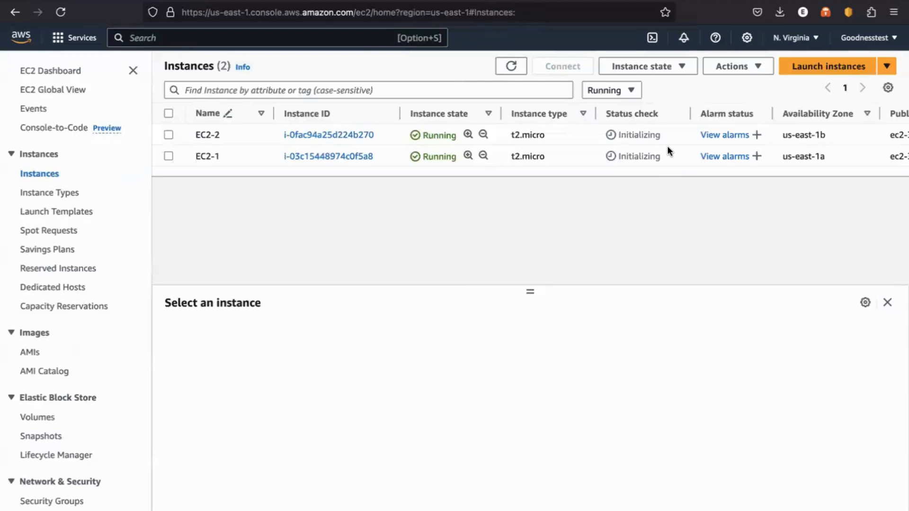
{"action": "left_click", "coordinate": [512, 65]}
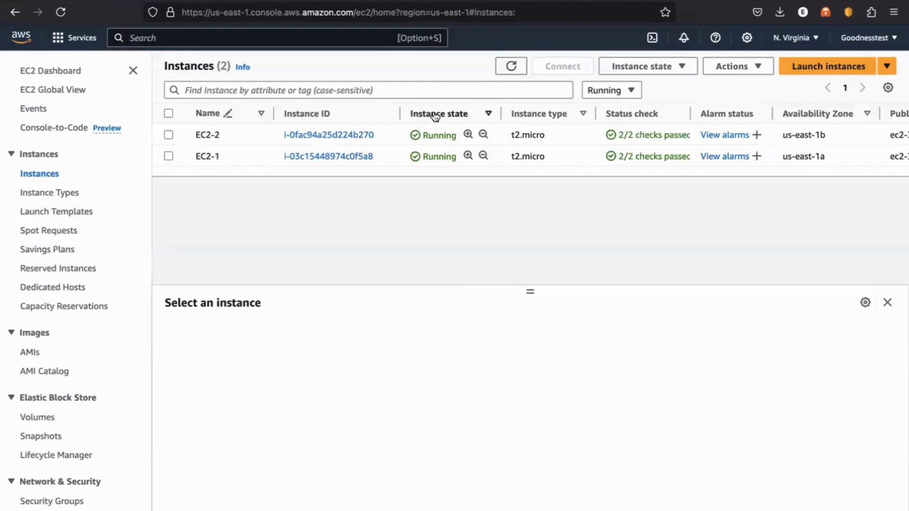
Copy EC2-1's public IPv4 address and open it in a new browser tab to test its web page
{"action": "left_click", "coordinate": [332, 155]}
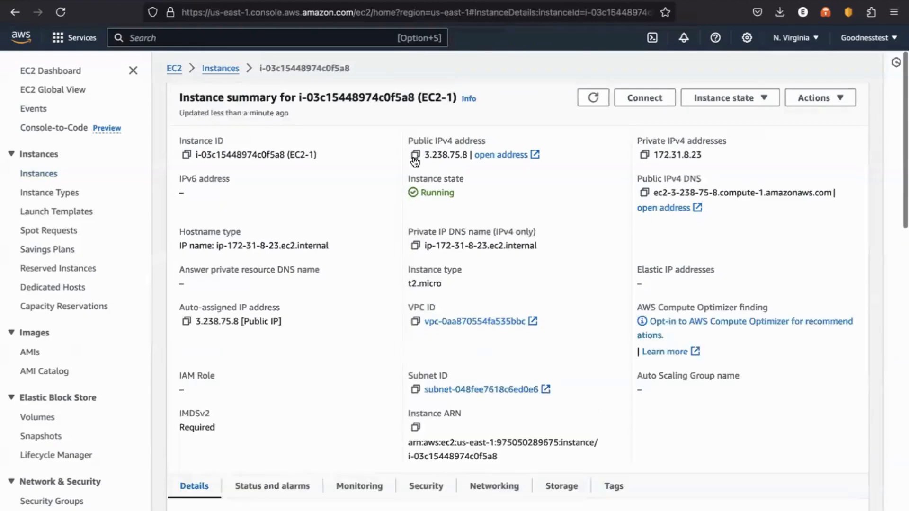
{"action": "left_click", "coordinate": [416, 155]}
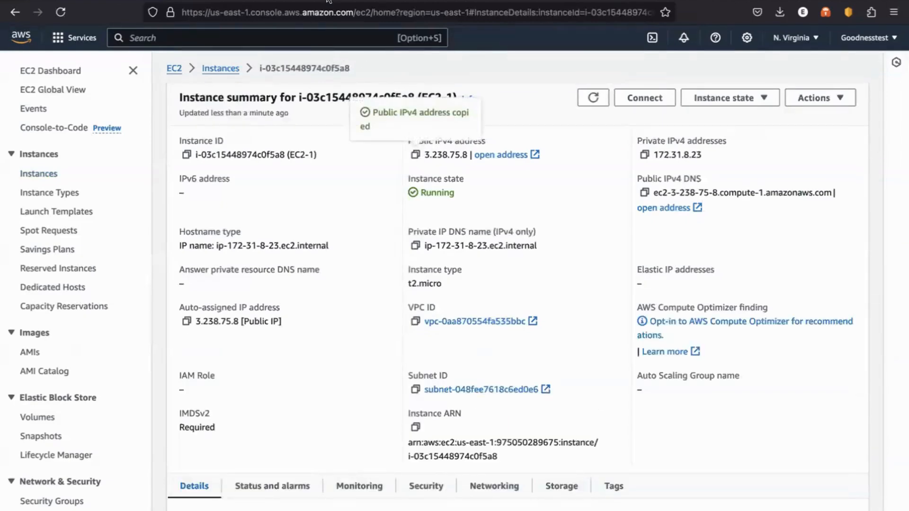
{"action": "key", "text": "super+t"}
{"action": "key", "text": "super+v"}
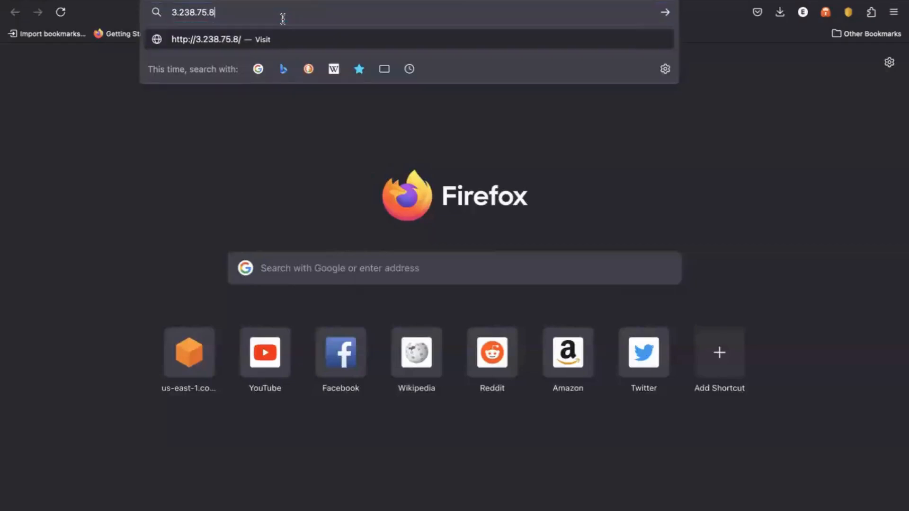
{"action": "key", "text": "Return"}
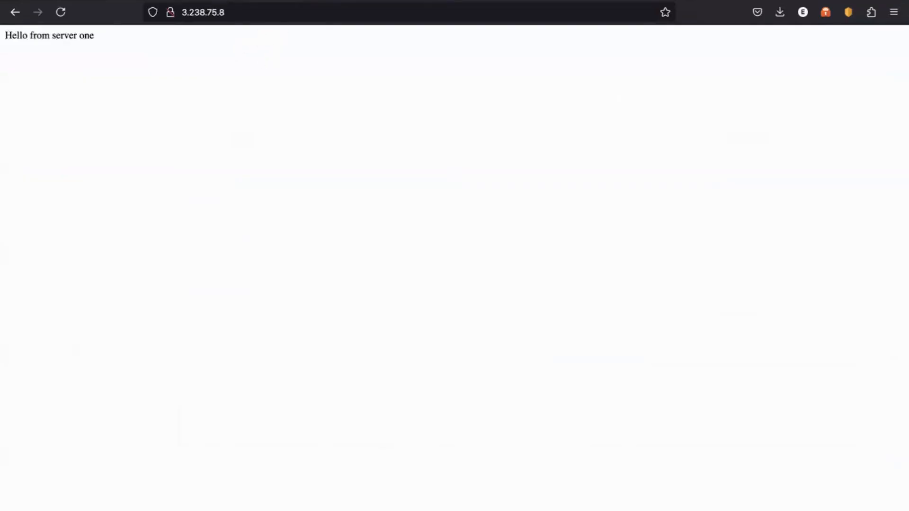
Return to the instances list, copy EC2-2's public IPv4 address and open it in a new browser tab to test its web page
{"action": "left_click", "coordinate": [150, 0]}
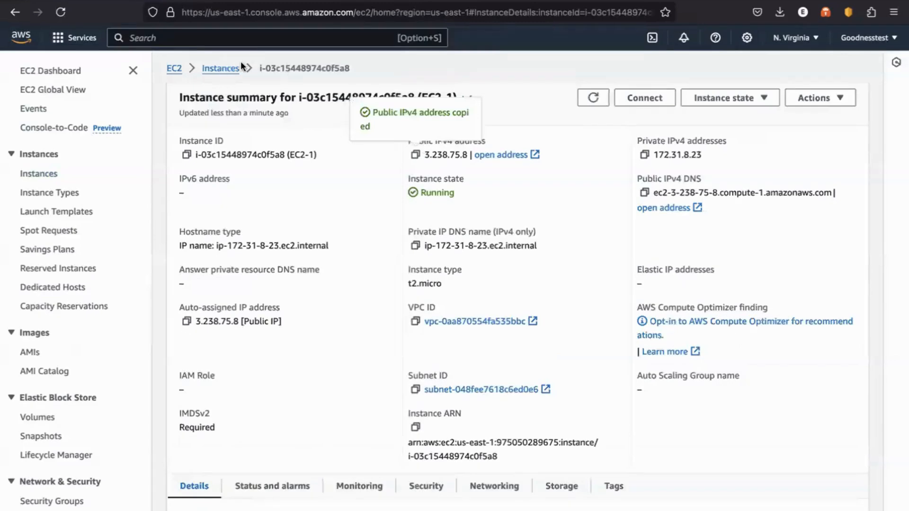
{"action": "left_click", "coordinate": [219, 68]}
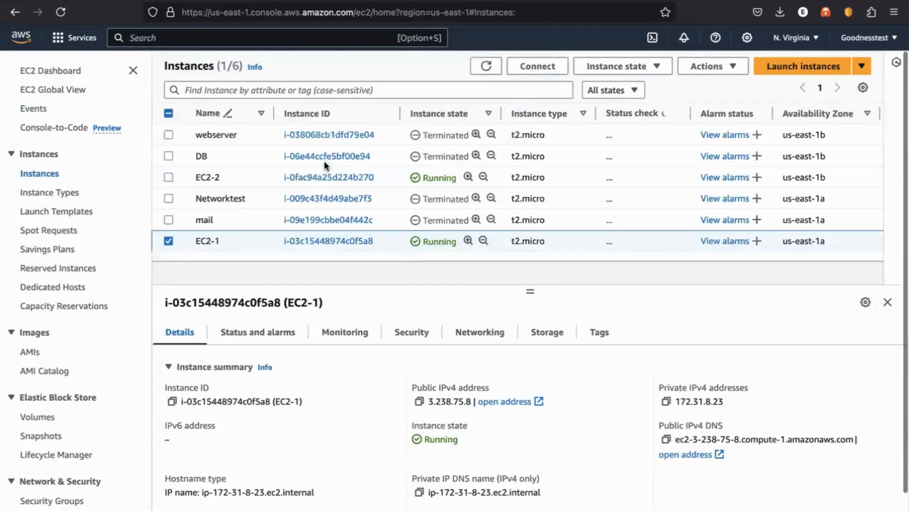
{"action": "left_click", "coordinate": [322, 177]}
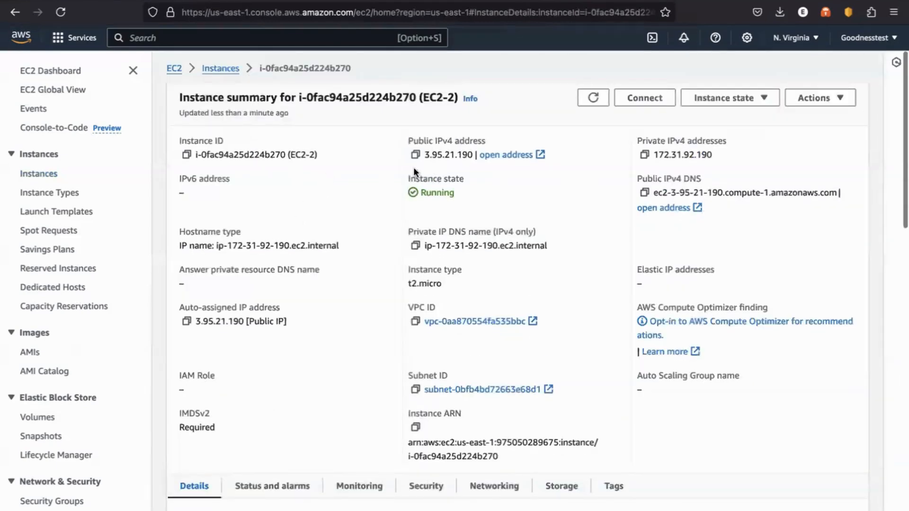
{"action": "left_click", "coordinate": [415, 154]}
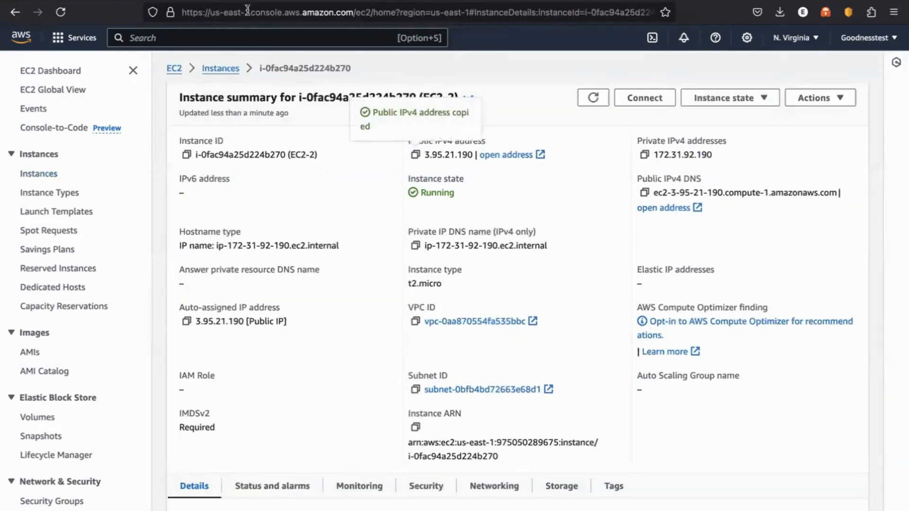
{"action": "key", "text": "ctrl+t"}
{"action": "key", "text": "ctrl+v"}
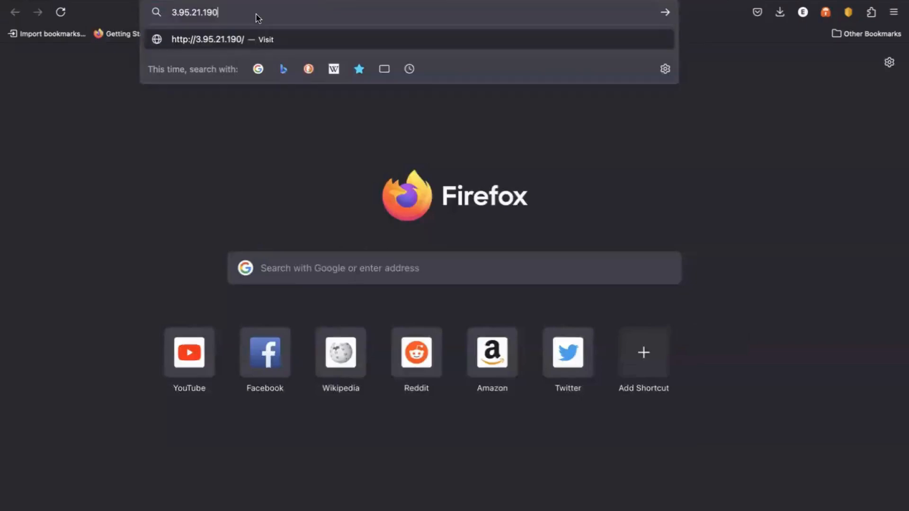
{"action": "key", "text": "Return"}
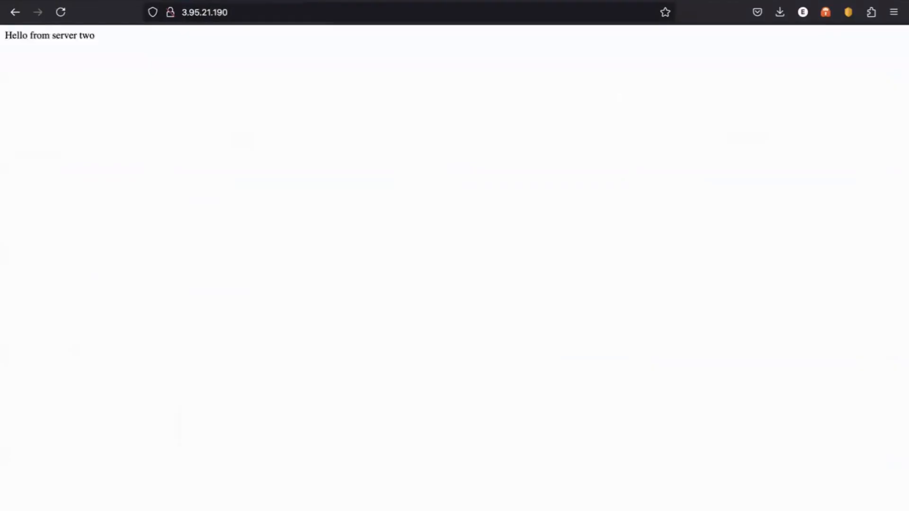
Return to the EC2 console, open the target groups list and start creating a new target group
{"action": "left_click", "coordinate": [322, 0]}
{"action": "left_click", "coordinate": [237, 0]}
{"action": "left_click", "coordinate": [124, 0]}
{"action": "scroll", "coordinate": [81, 202], "scroll_direction": "down", "scroll_amount": 5}
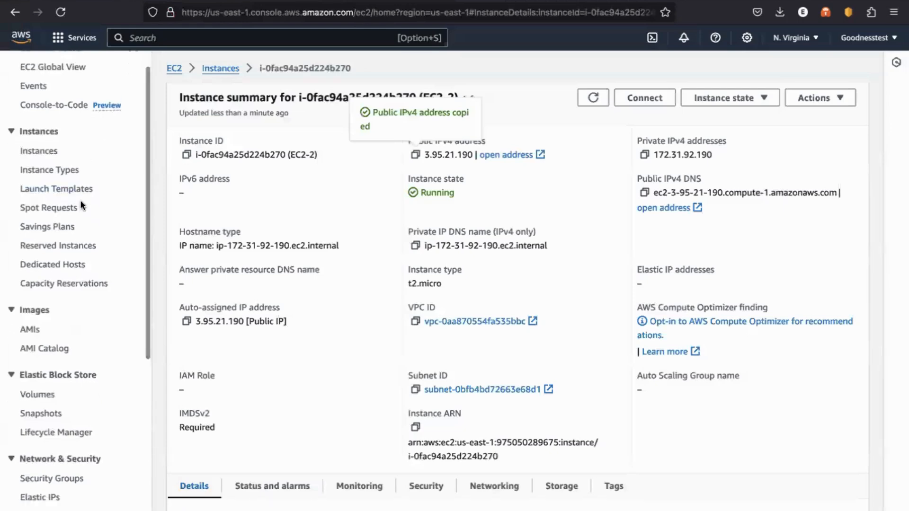
{"action": "scroll", "coordinate": [81, 203], "scroll_direction": "down", "scroll_amount": 1}
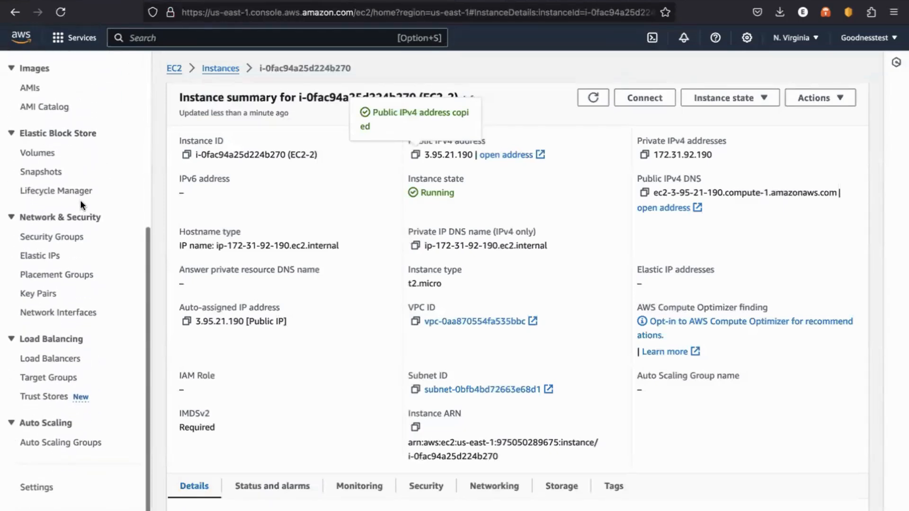
{"action": "scroll", "coordinate": [85, 196], "scroll_direction": "up", "scroll_amount": 6}
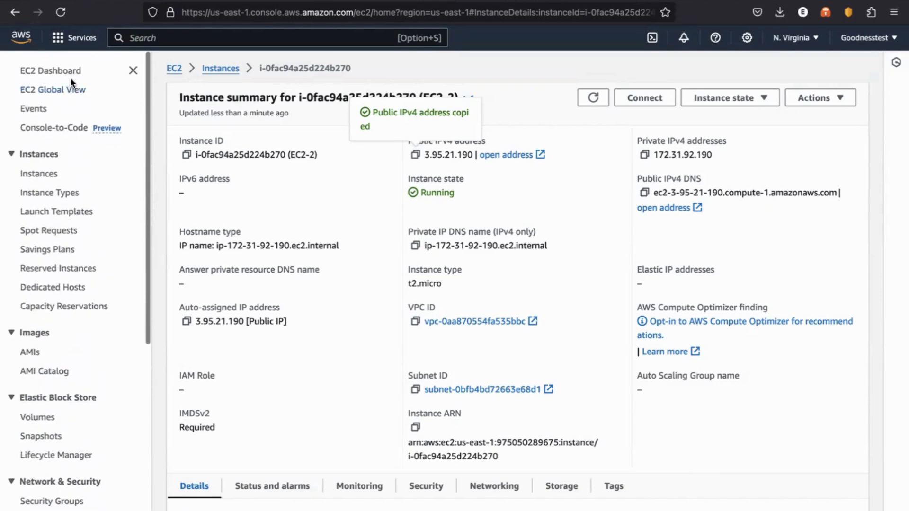
{"action": "scroll", "coordinate": [36, 207], "scroll_direction": "down", "scroll_amount": 6}
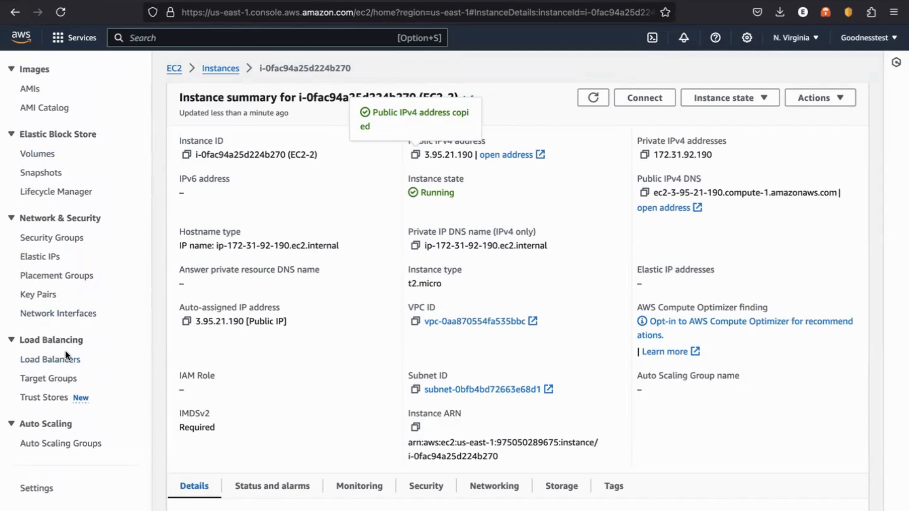
{"action": "left_click", "coordinate": [52, 377]}
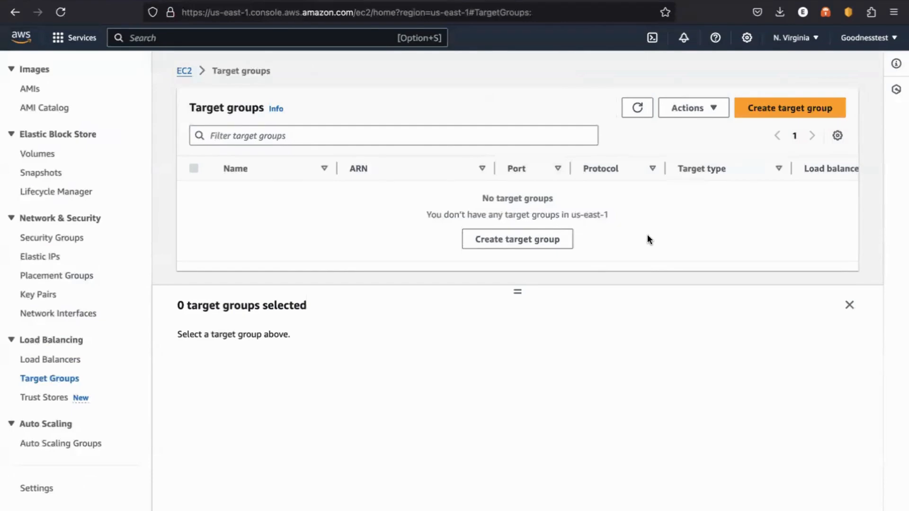
{"action": "left_click", "coordinate": [774, 112]}
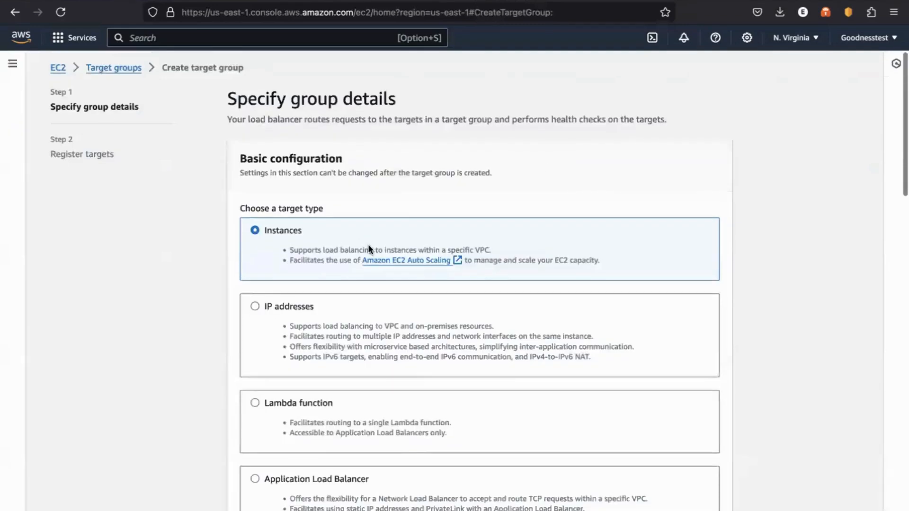
Review the target type options for the group: Instances, IP addresses, Lambda function and Application Load Balancer
{"action": "scroll", "coordinate": [369, 248], "scroll_direction": "down", "scroll_amount": 1}
{"action": "scroll", "coordinate": [369, 247], "scroll_direction": "down", "scroll_amount": 1}
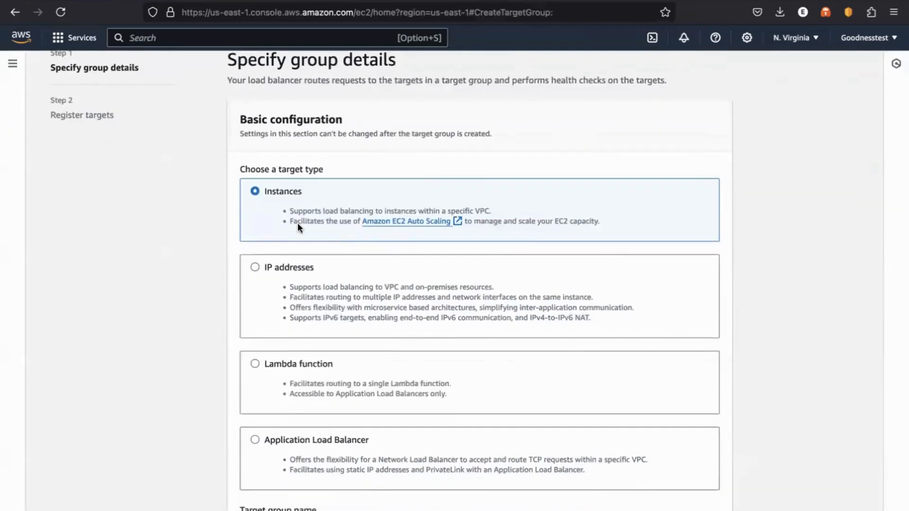
{"action": "scroll", "coordinate": [297, 222], "scroll_direction": "down", "scroll_amount": 1}
{"action": "scroll", "coordinate": [287, 221], "scroll_direction": "down", "scroll_amount": 2}
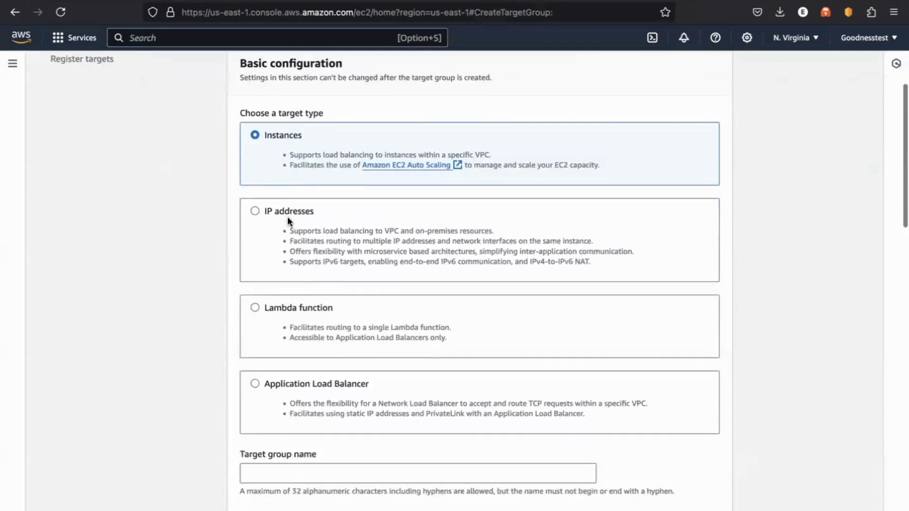
{"action": "scroll", "coordinate": [288, 225], "scroll_direction": "down", "scroll_amount": 2}
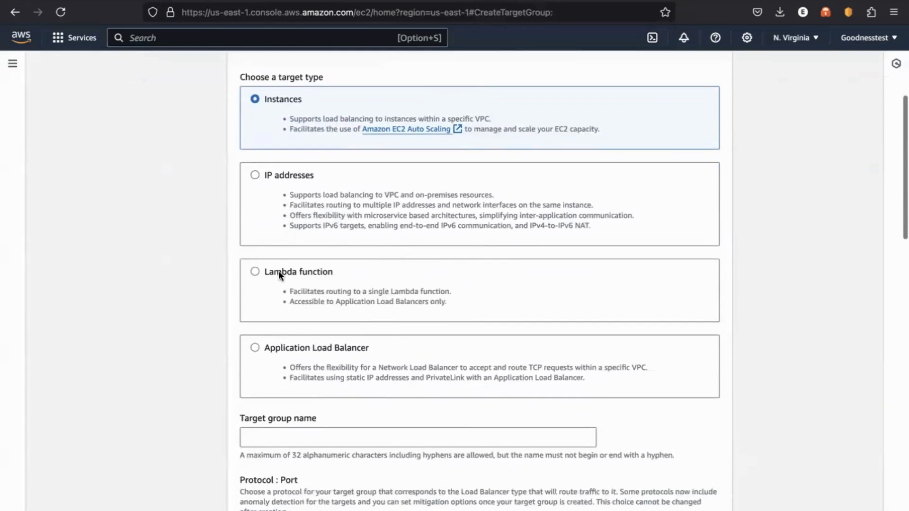
{"action": "scroll", "coordinate": [285, 275], "scroll_direction": "down", "scroll_amount": 2}
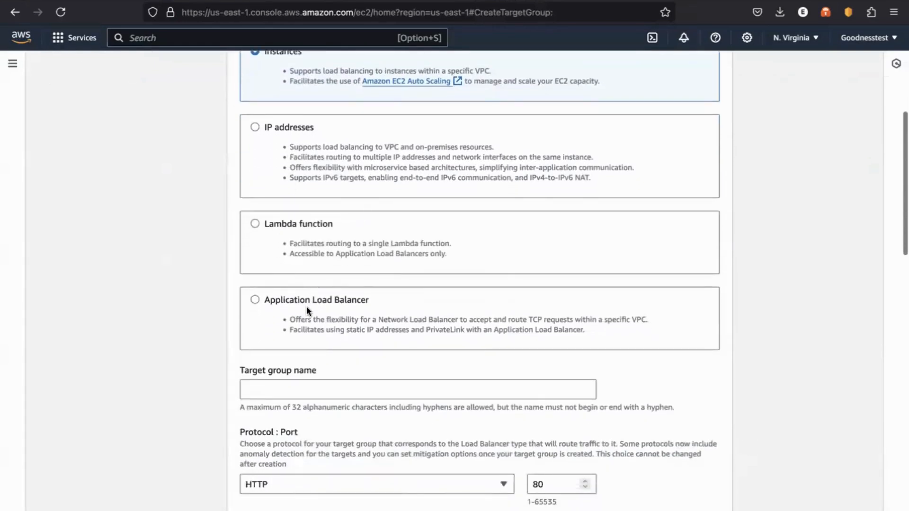
{"action": "scroll", "coordinate": [306, 306], "scroll_direction": "up", "scroll_amount": 4}
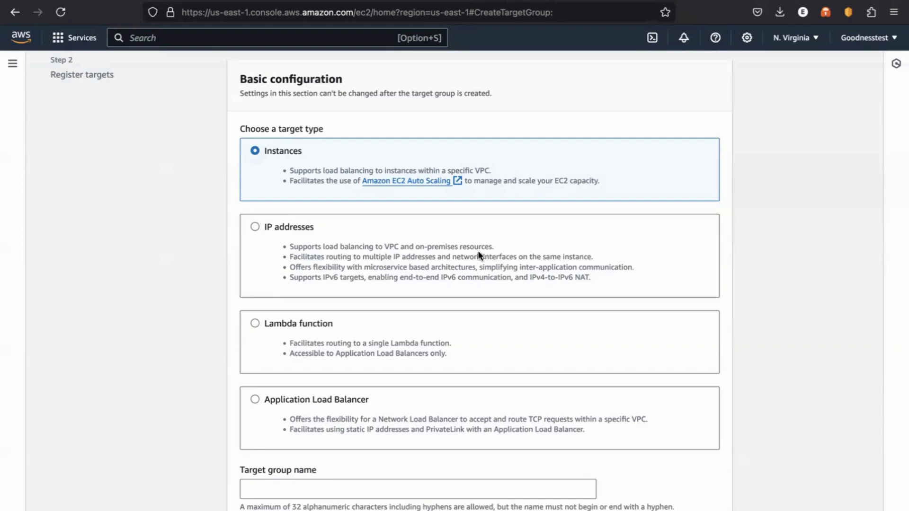
{"action": "scroll", "coordinate": [456, 258], "scroll_direction": "down", "scroll_amount": 1}
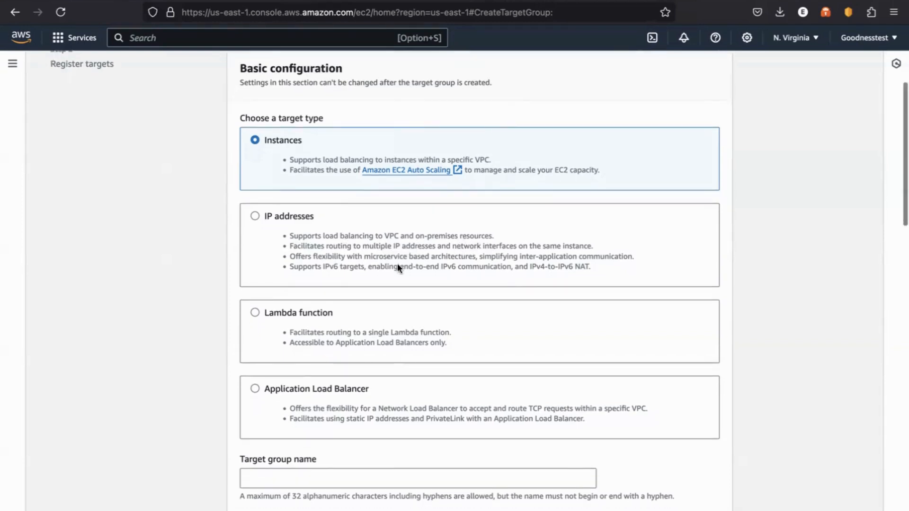
{"action": "scroll", "coordinate": [360, 269], "scroll_direction": "down", "scroll_amount": 3}
{"action": "scroll", "coordinate": [319, 270], "scroll_direction": "down", "scroll_amount": 3}
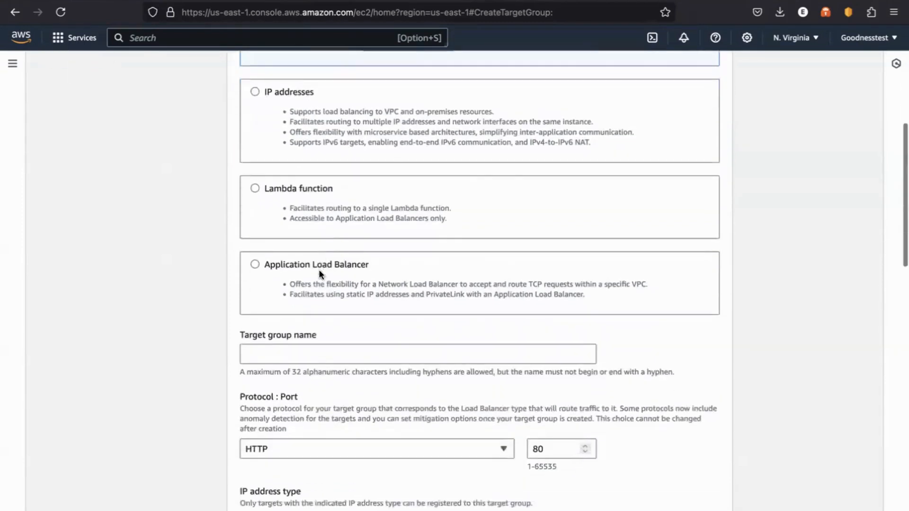
Name the target group lbtargetgroup, keeping Instances as the target type
{"action": "scroll", "coordinate": [319, 269], "scroll_direction": "down", "scroll_amount": 3}
{"action": "left_click", "coordinate": [297, 287]}
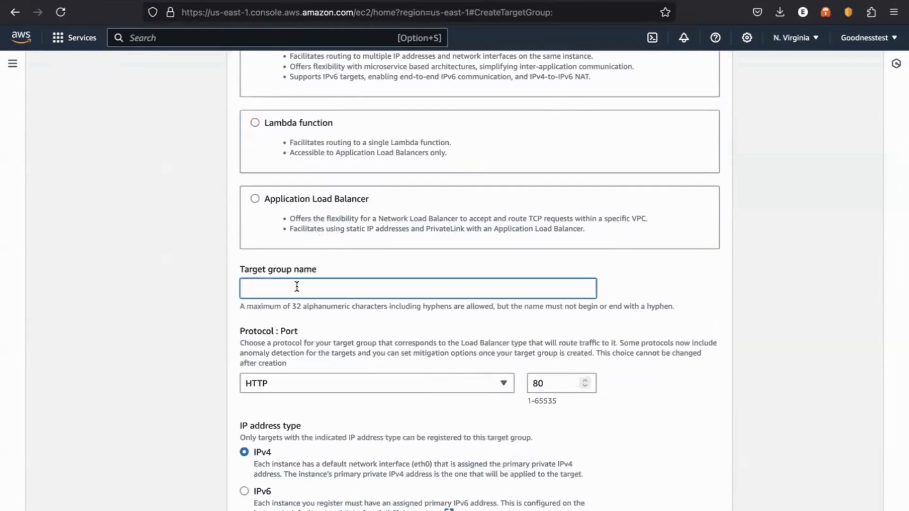
{"action": "type", "text": "lbtarger"}
{"action": "key", "text": "BackSpace"}
{"action": "type", "text": "tgroup"}
Keep HTTP on port 80 and IPv4 for the target group and select vpc-0aa870554fa535bbc as its VPC
{"action": "scroll", "coordinate": [272, 265], "scroll_direction": "down", "scroll_amount": 4}
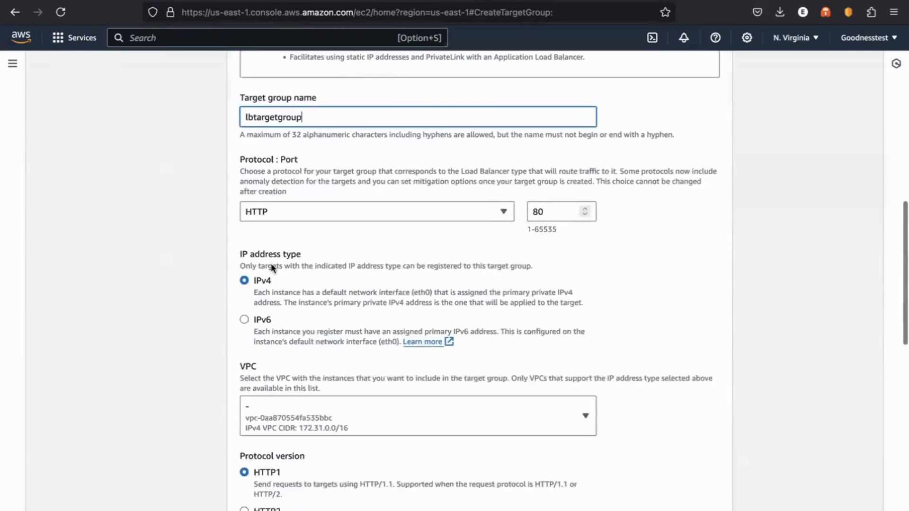
{"action": "scroll", "coordinate": [496, 217], "scroll_direction": "down", "scroll_amount": 1}
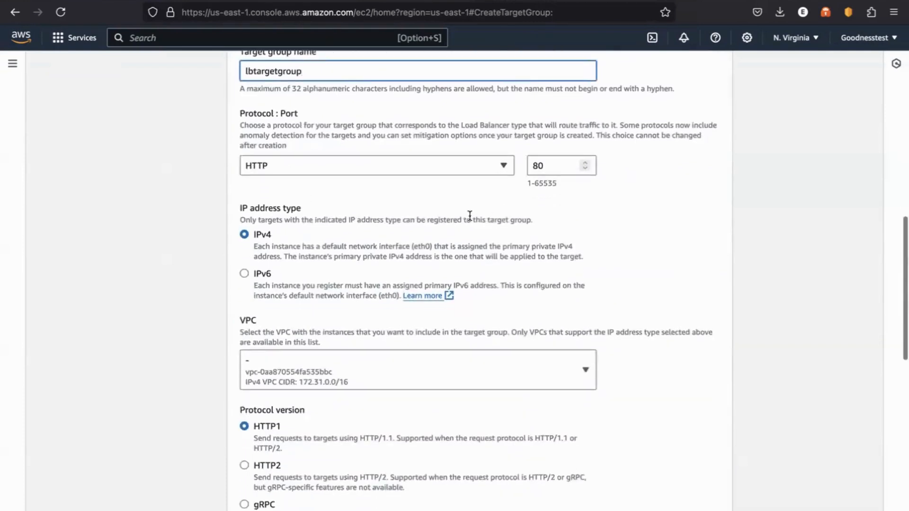
{"action": "scroll", "coordinate": [281, 248], "scroll_direction": "down", "scroll_amount": 3}
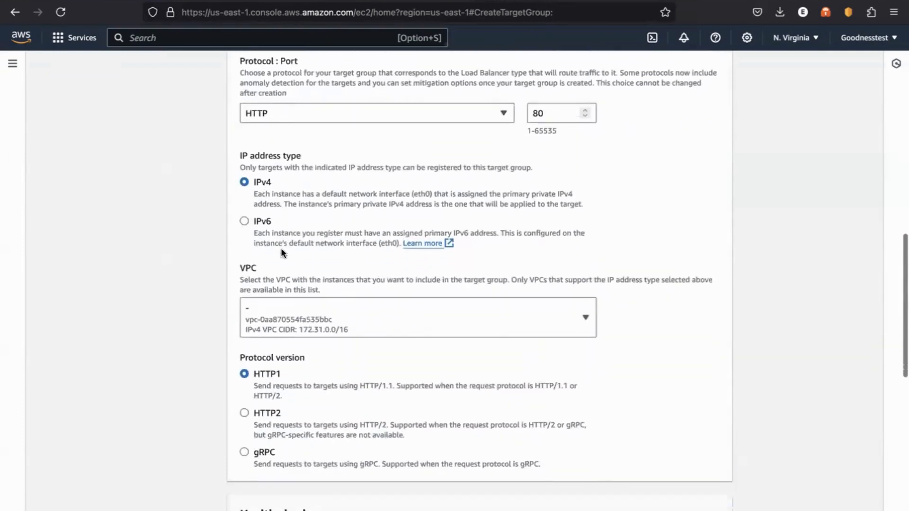
{"action": "left_click", "coordinate": [328, 238]}
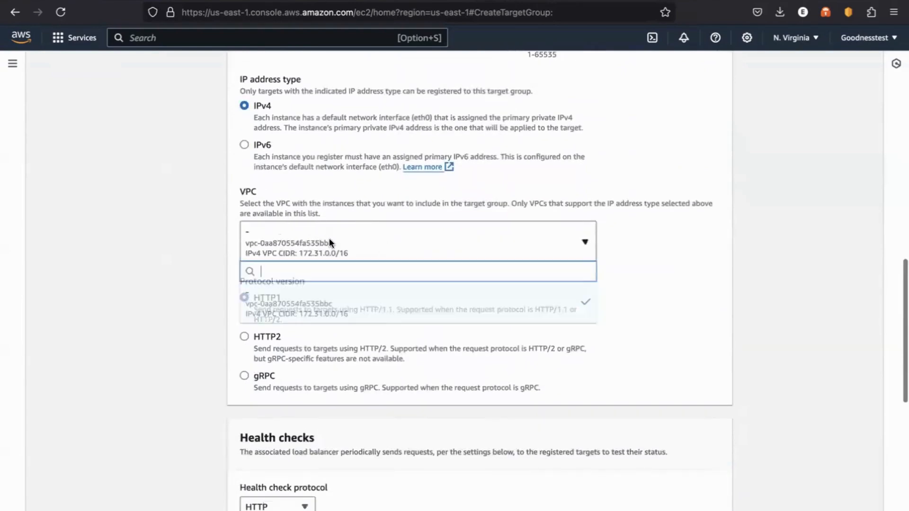
{"action": "left_click", "coordinate": [318, 303]}
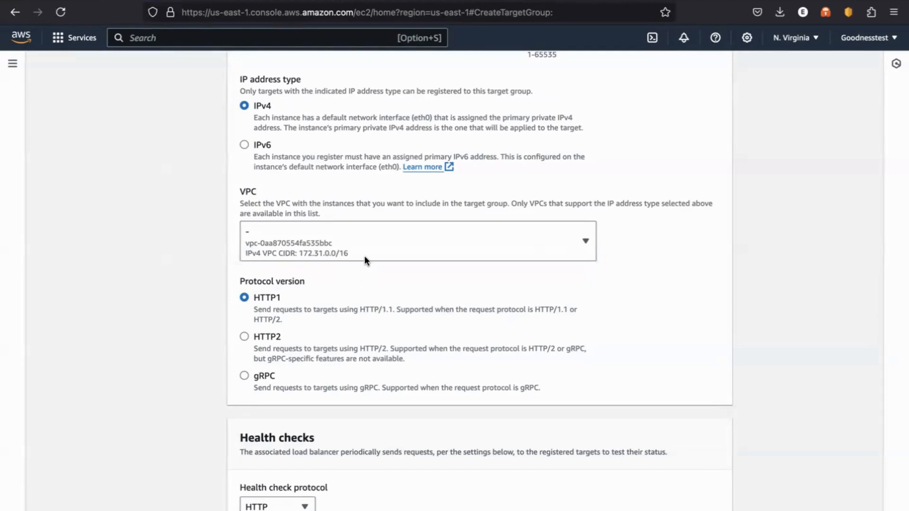
{"action": "left_click", "coordinate": [324, 228]}
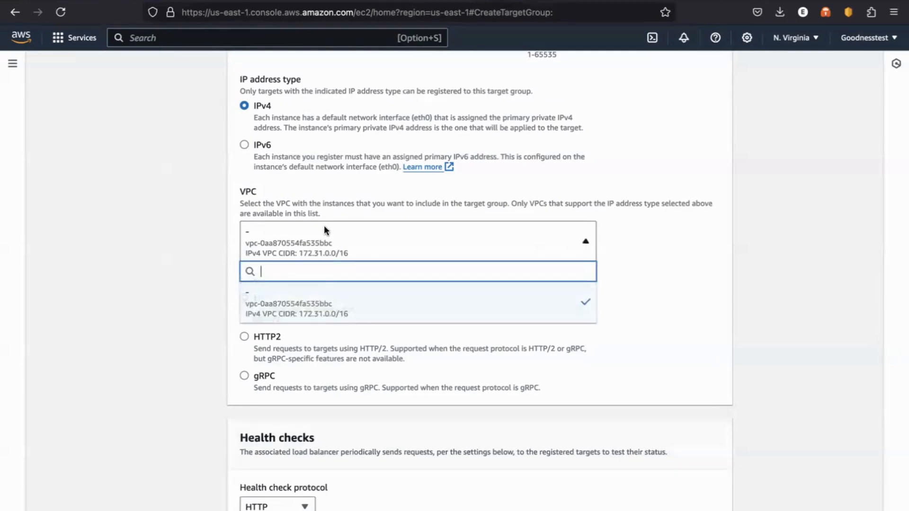
{"action": "left_click", "coordinate": [324, 303]}
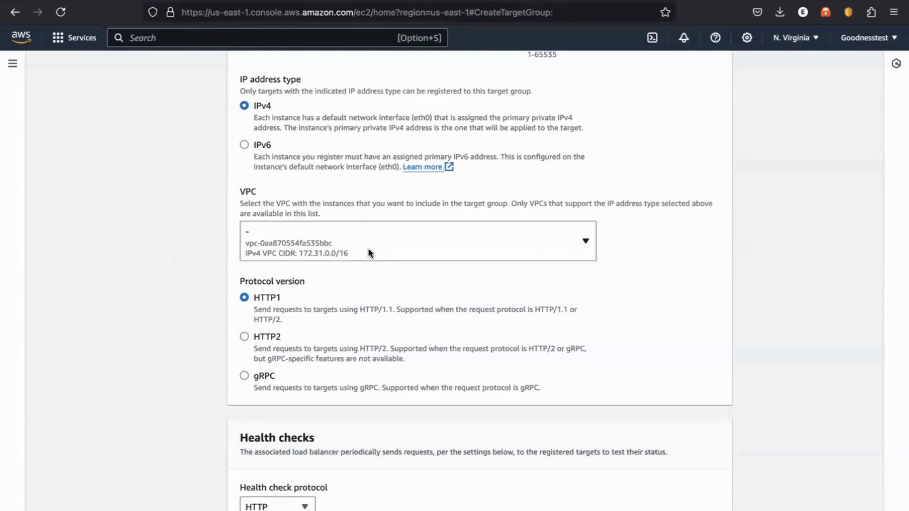
Keep protocol version HTTP1 and the HTTP health check with path "/", and continue to target registration
{"action": "scroll", "coordinate": [370, 248], "scroll_direction": "down", "scroll_amount": 3}
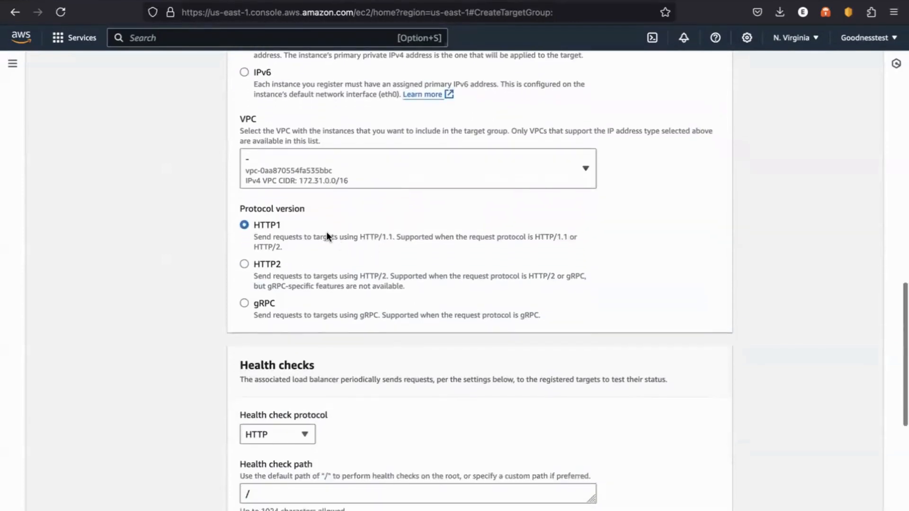
{"action": "scroll", "coordinate": [327, 234], "scroll_direction": "down", "scroll_amount": 8}
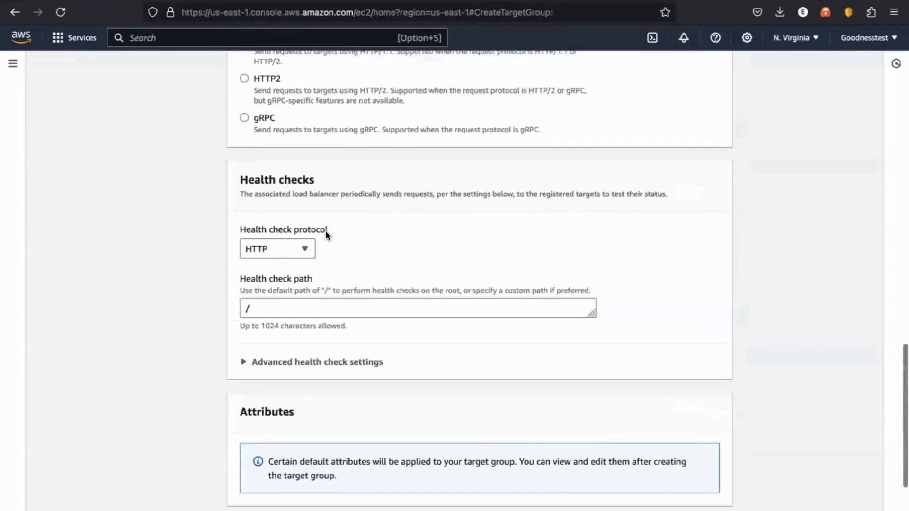
{"action": "scroll", "coordinate": [325, 230], "scroll_direction": "up", "scroll_amount": 3}
{"action": "scroll", "coordinate": [326, 231], "scroll_direction": "down", "scroll_amount": 7}
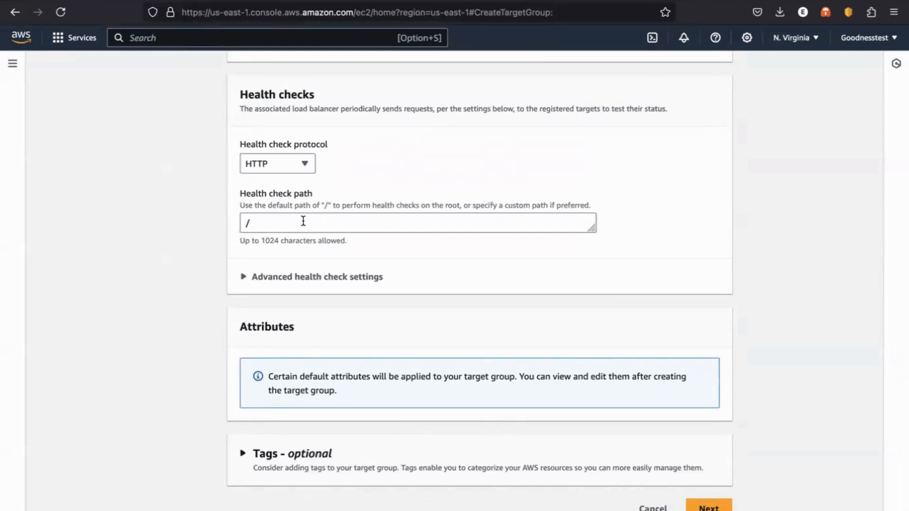
{"action": "scroll", "coordinate": [303, 221], "scroll_direction": "down", "scroll_amount": 1}
{"action": "left_click", "coordinate": [703, 492]}
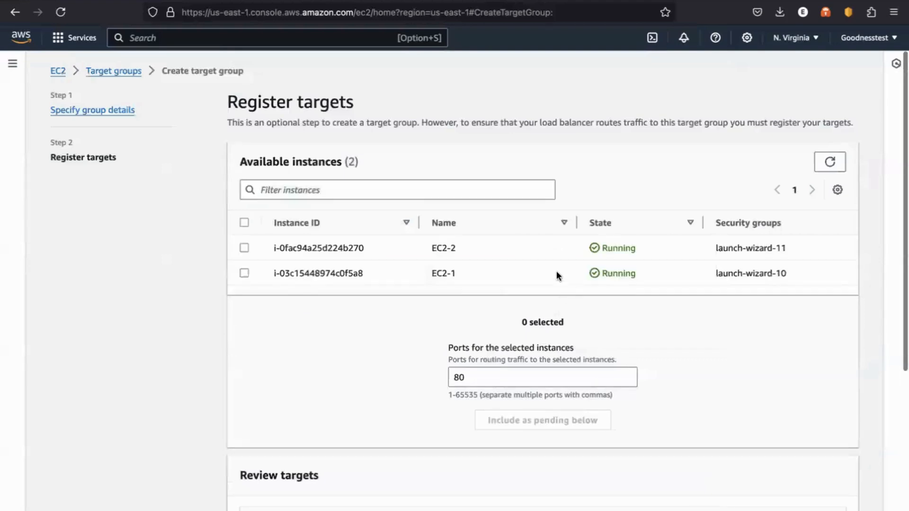
Include EC2-2 and EC2-1 as pending targets on port 80 and create the target group
{"action": "scroll", "coordinate": [557, 275], "scroll_direction": "down", "scroll_amount": 1}
{"action": "left_click", "coordinate": [244, 217]}
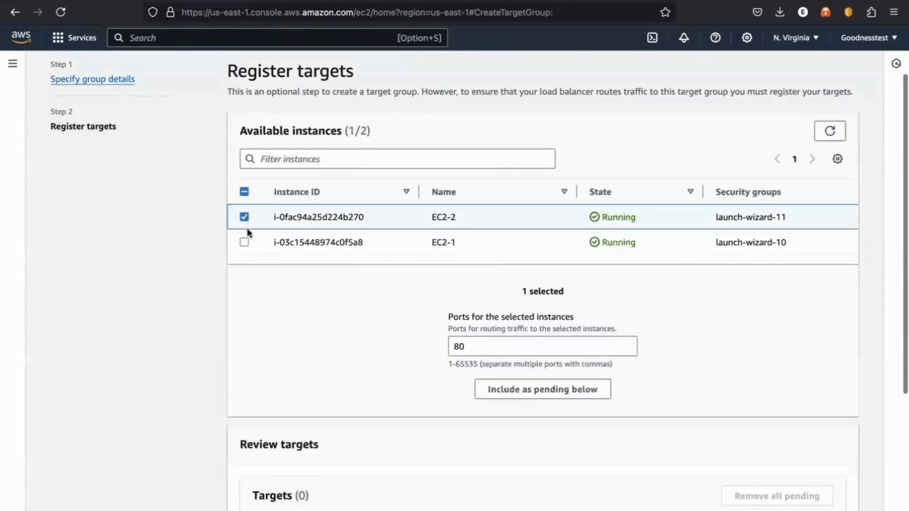
{"action": "left_click", "coordinate": [245, 242]}
{"action": "scroll", "coordinate": [385, 290], "scroll_direction": "down", "scroll_amount": 1}
{"action": "scroll", "coordinate": [385, 290], "scroll_direction": "down", "scroll_amount": 1}
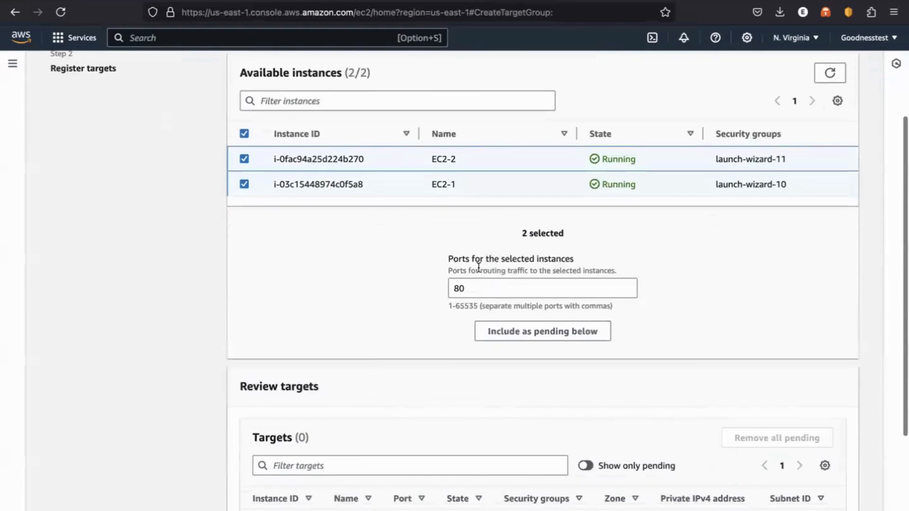
{"action": "scroll", "coordinate": [492, 265], "scroll_direction": "down", "scroll_amount": 1}
{"action": "left_click", "coordinate": [525, 298]}
{"action": "scroll", "coordinate": [508, 321], "scroll_direction": "down", "scroll_amount": 3}
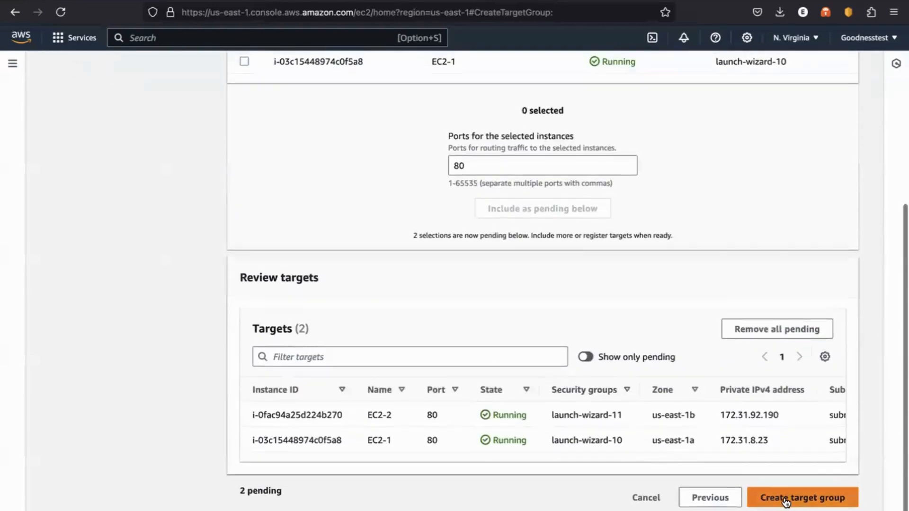
{"action": "left_click", "coordinate": [786, 502]}
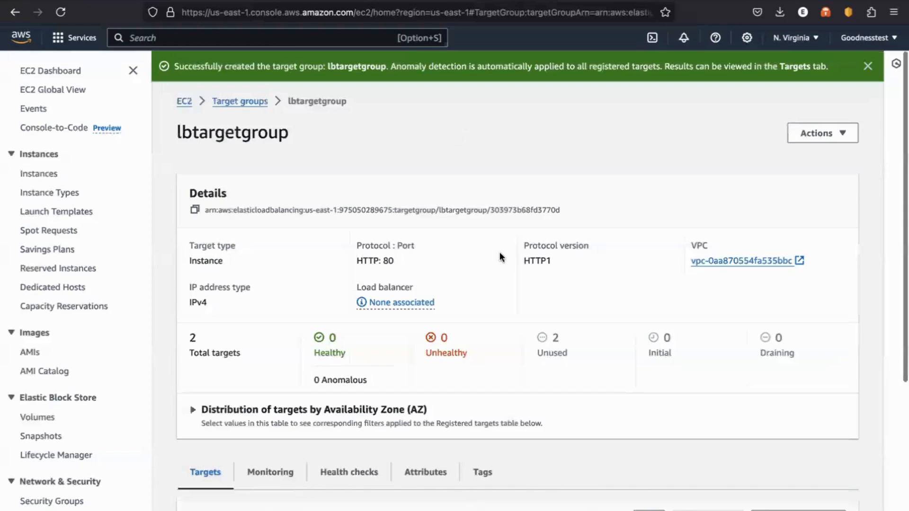
Go to the EC2 load balancers and start creating one of the type Application Load Balancer
{"action": "scroll", "coordinate": [499, 251], "scroll_direction": "down", "scroll_amount": 4}
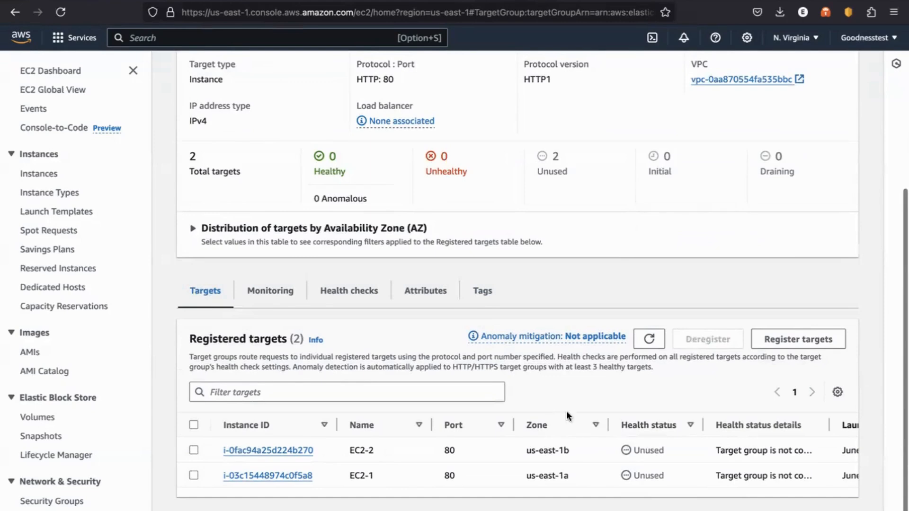
{"action": "scroll", "coordinate": [70, 331], "scroll_direction": "down", "scroll_amount": 5}
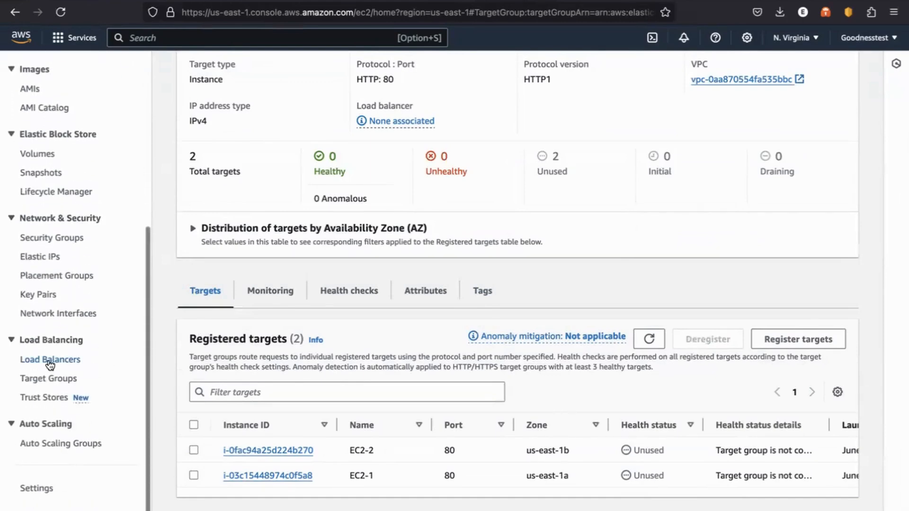
{"action": "left_click", "coordinate": [48, 360]}
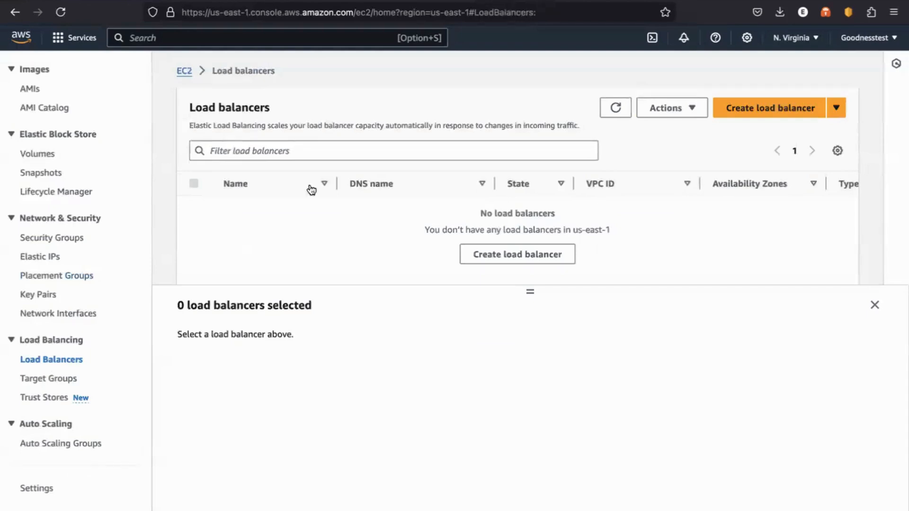
{"action": "left_click", "coordinate": [757, 109]}
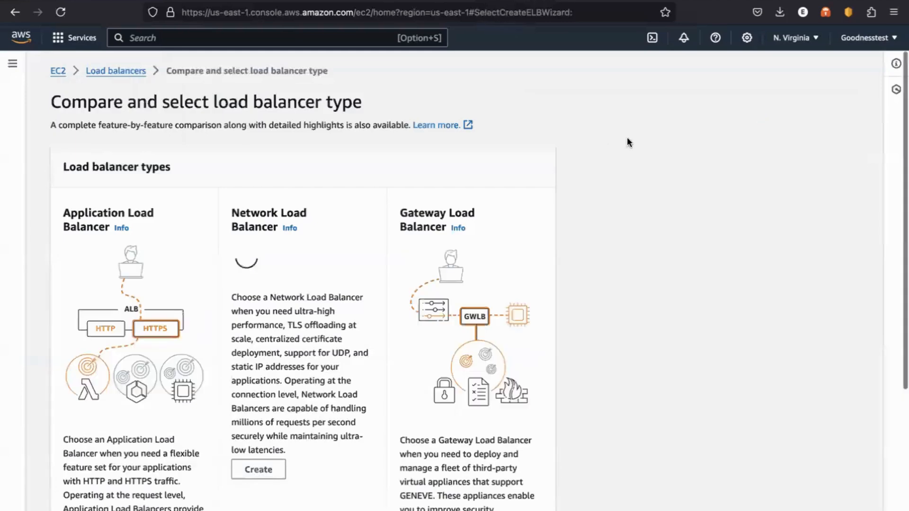
{"action": "scroll", "coordinate": [342, 224], "scroll_direction": "down", "scroll_amount": 1}
{"action": "scroll", "coordinate": [340, 223], "scroll_direction": "down", "scroll_amount": 3}
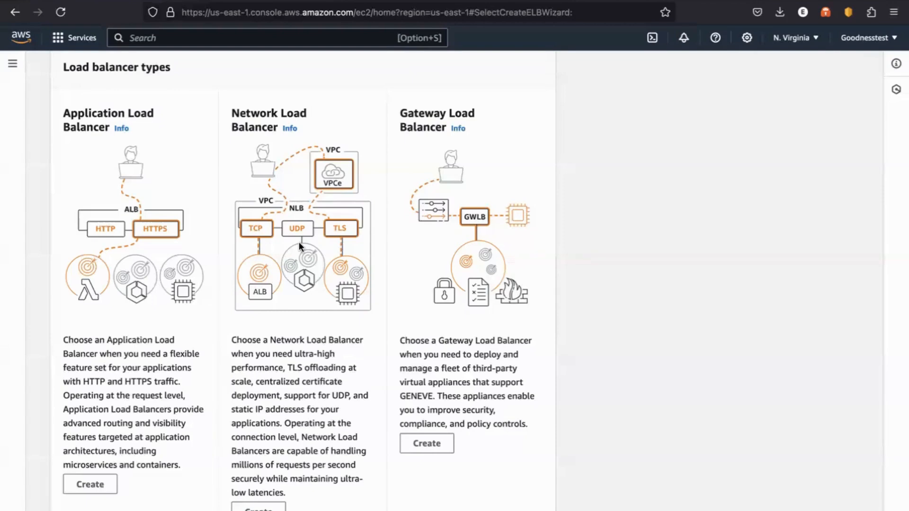
{"action": "scroll", "coordinate": [299, 243], "scroll_direction": "down", "scroll_amount": 1}
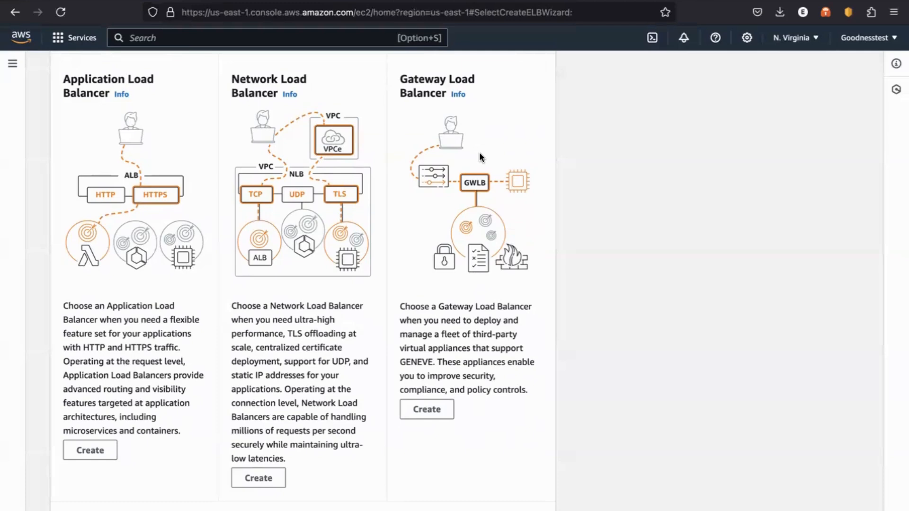
{"action": "scroll", "coordinate": [91, 405], "scroll_direction": "down", "scroll_amount": 1}
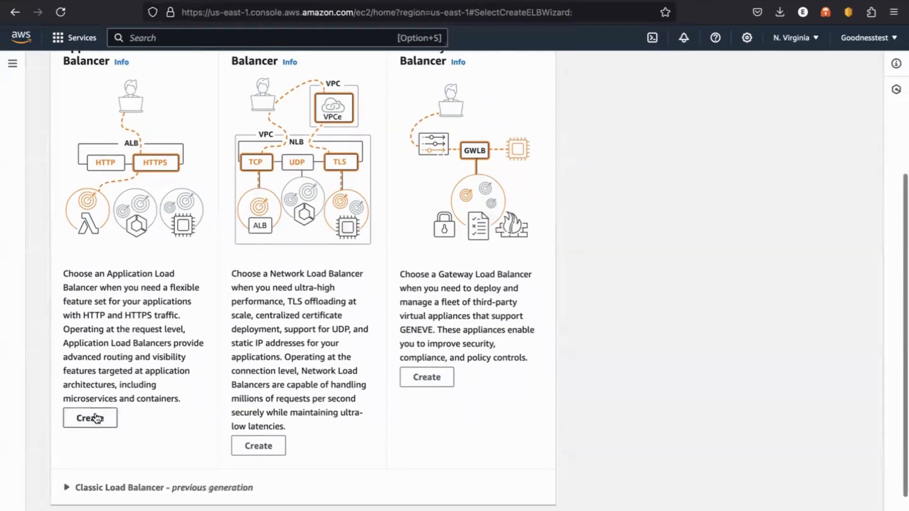
{"action": "left_click", "coordinate": [95, 417]}
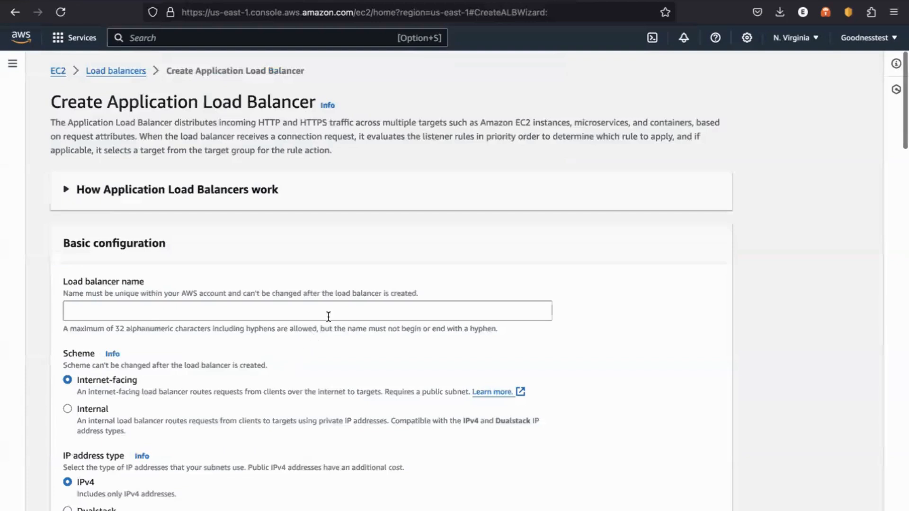
Name the load balancer apacheloadbalancer, keeping the Internet-facing scheme and IPv4 address type
{"action": "scroll", "coordinate": [328, 316], "scroll_direction": "down", "scroll_amount": 3}
{"action": "left_click", "coordinate": [268, 181]}
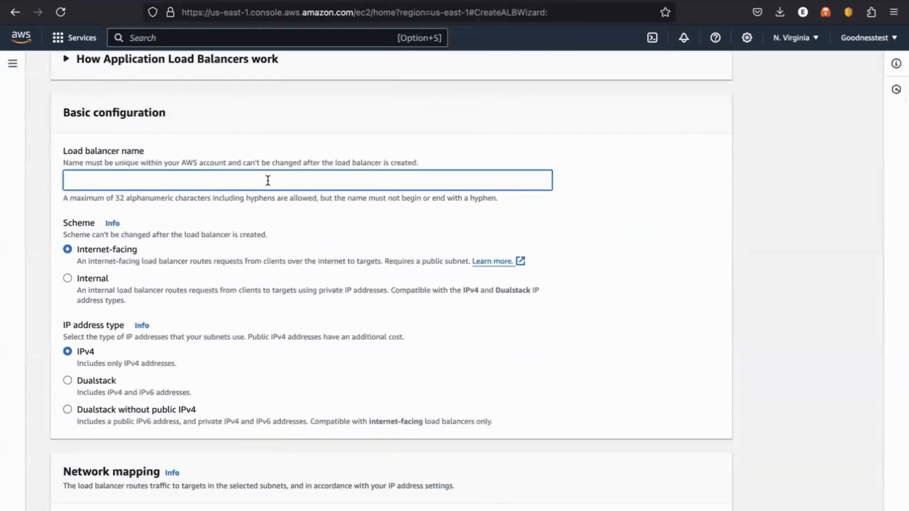
{"action": "type", "text": "ap"}
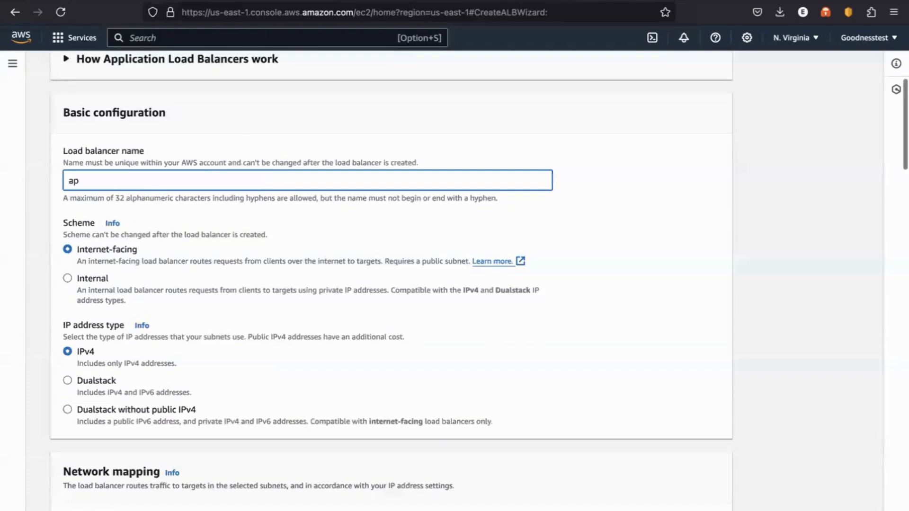
{"action": "type", "text": "achelo"}
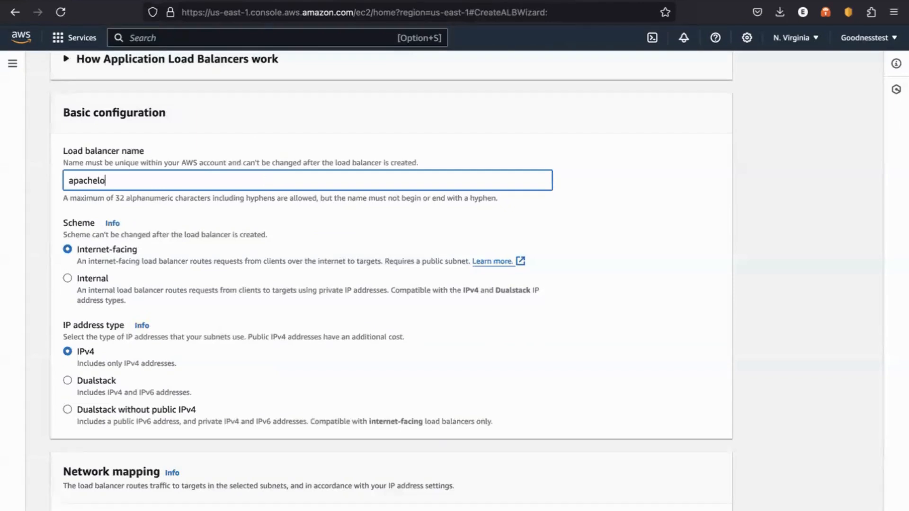
{"action": "type", "text": "adbalancer"}
{"action": "scroll", "coordinate": [360, 268], "scroll_direction": "down", "scroll_amount": 2}
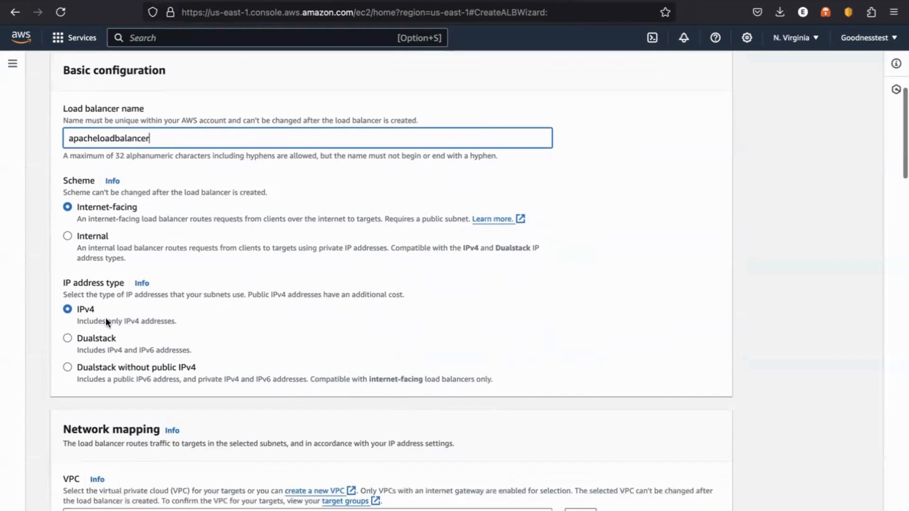
{"action": "scroll", "coordinate": [106, 320], "scroll_direction": "down", "scroll_amount": 4}
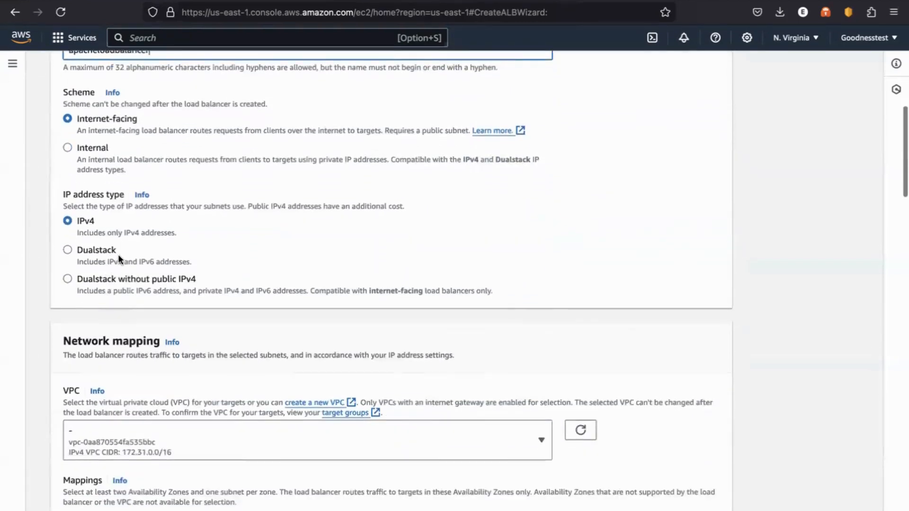
Keep vpc-0aa870554fa535bbc as the load balancer's VPC and map it to availability zones us-east-1a and us-east-1b
{"action": "scroll", "coordinate": [118, 254], "scroll_direction": "down", "scroll_amount": 4}
{"action": "left_click", "coordinate": [155, 261]}
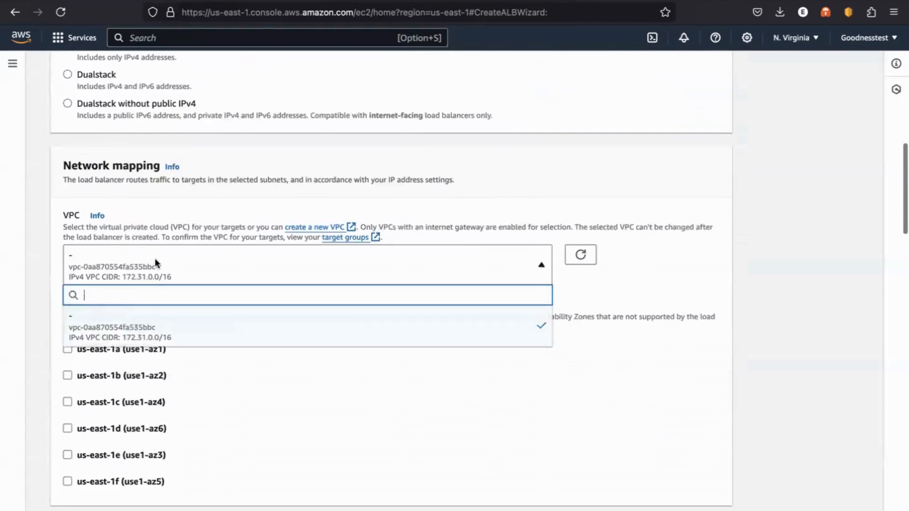
{"action": "left_click", "coordinate": [152, 279]}
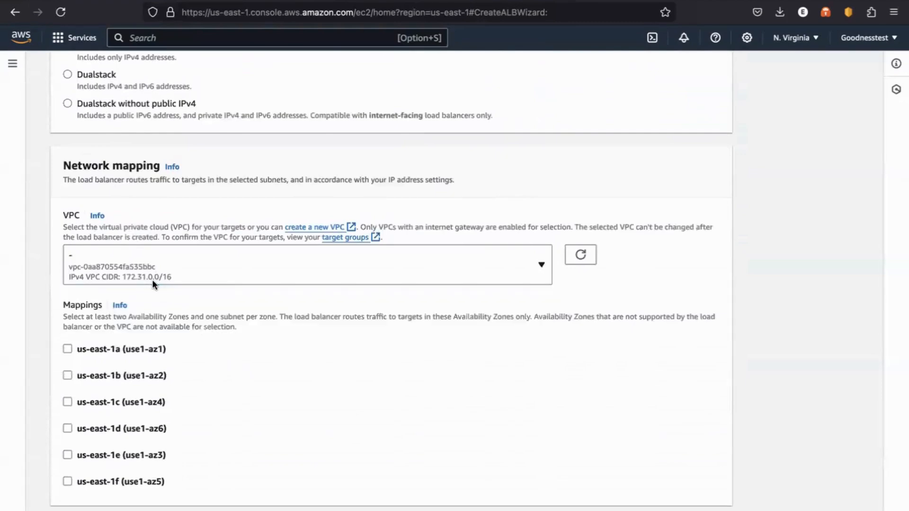
{"action": "scroll", "coordinate": [156, 272], "scroll_direction": "down", "scroll_amount": 3}
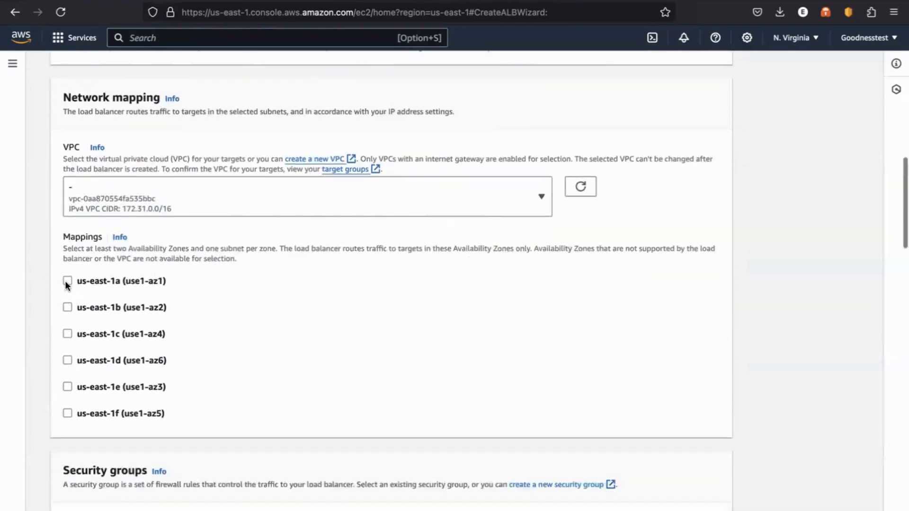
{"action": "left_click", "coordinate": [66, 281]}
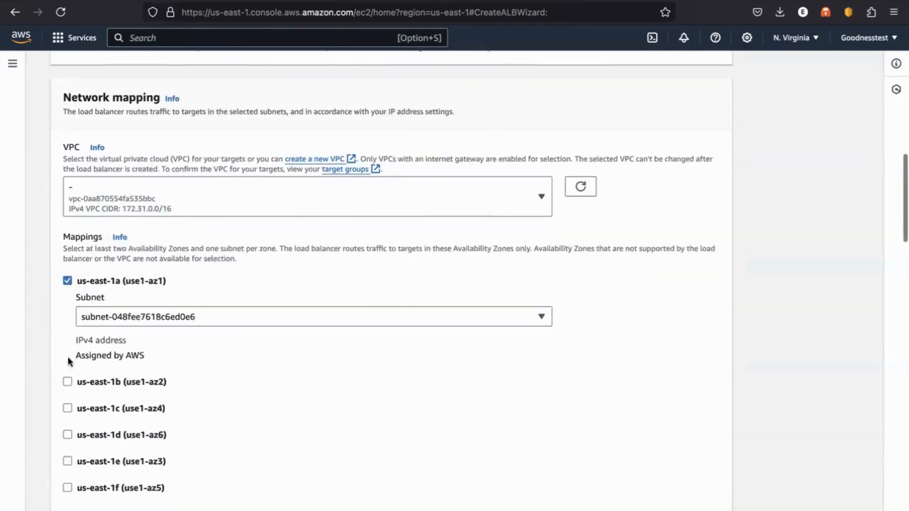
{"action": "left_click", "coordinate": [66, 381]}
{"action": "scroll", "coordinate": [137, 355], "scroll_direction": "down", "scroll_amount": 1}
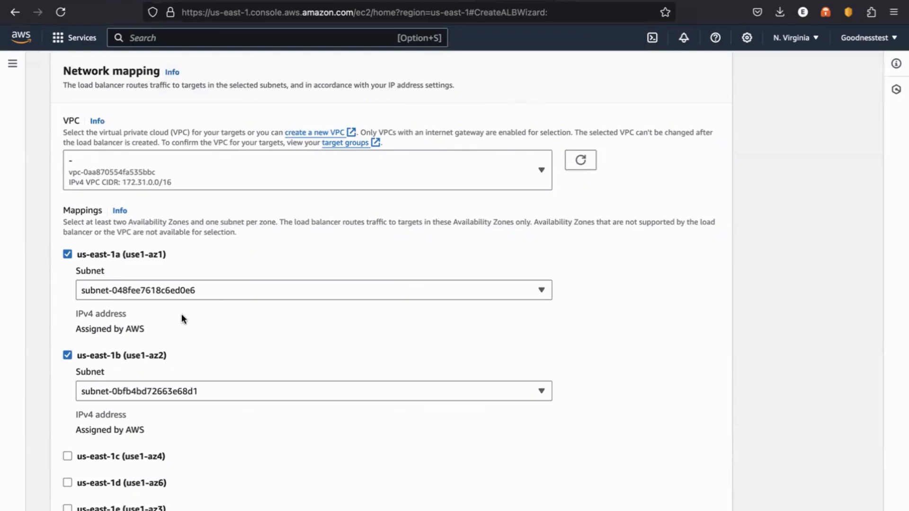
{"action": "scroll", "coordinate": [182, 318], "scroll_direction": "down", "scroll_amount": 3}
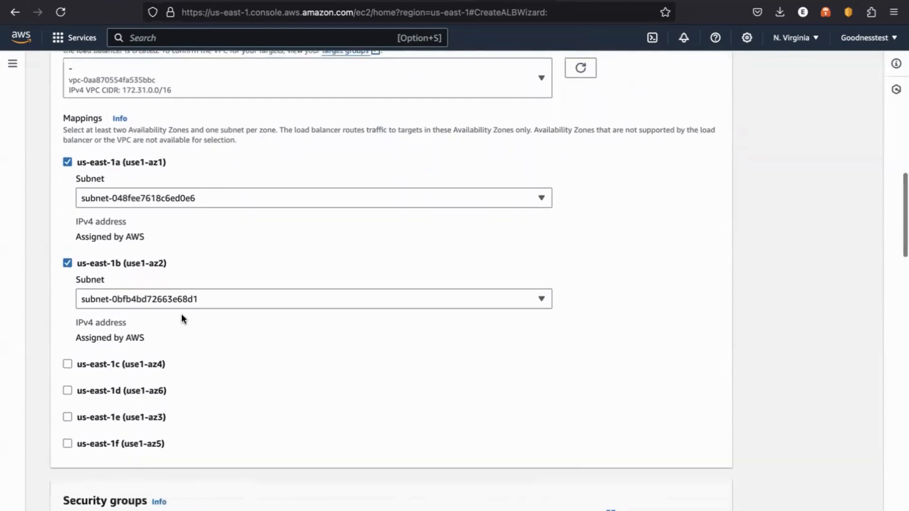
{"action": "scroll", "coordinate": [181, 319], "scroll_direction": "up", "scroll_amount": 1}
Open EC2 in a separate browser tab, leaving the load balancer form open, and go to its security groups
{"action": "scroll", "coordinate": [181, 318], "scroll_direction": "down", "scroll_amount": 6}
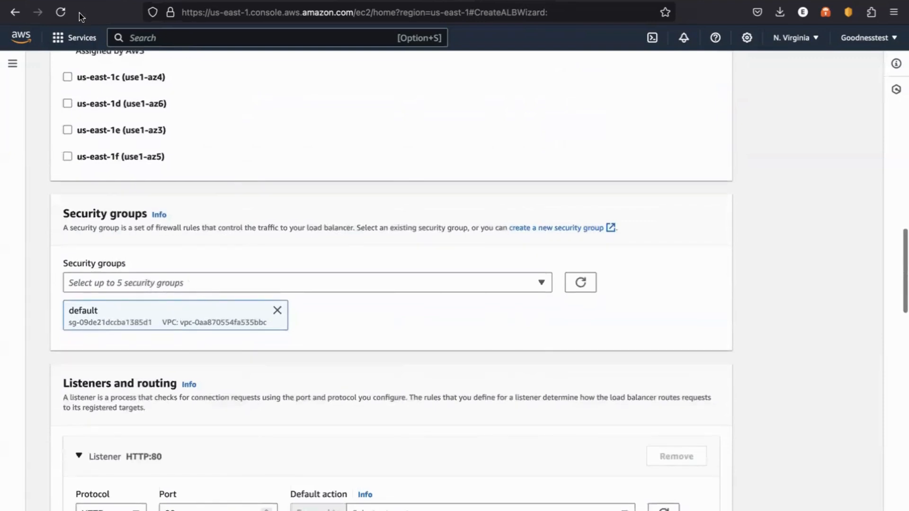
{"action": "right_click", "coordinate": [71, 42]}
{"action": "key", "text": "Escape"}
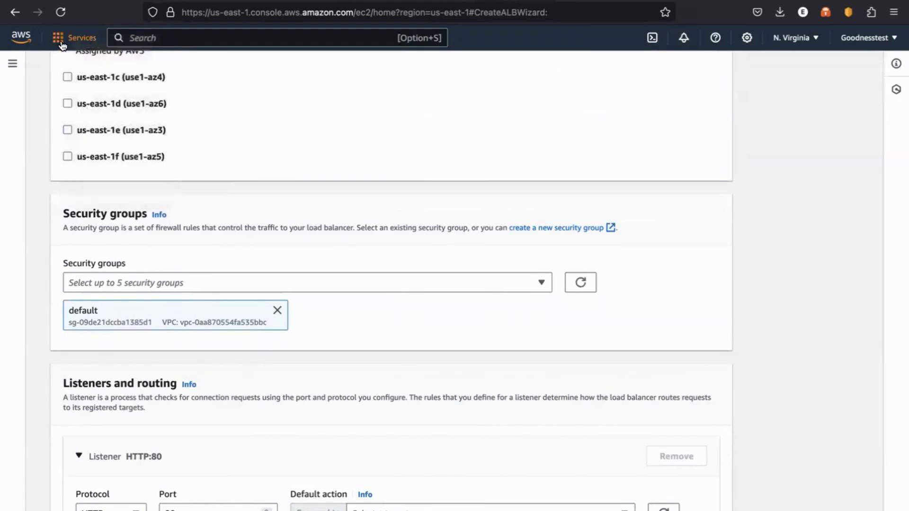
{"action": "left_click", "coordinate": [62, 45]}
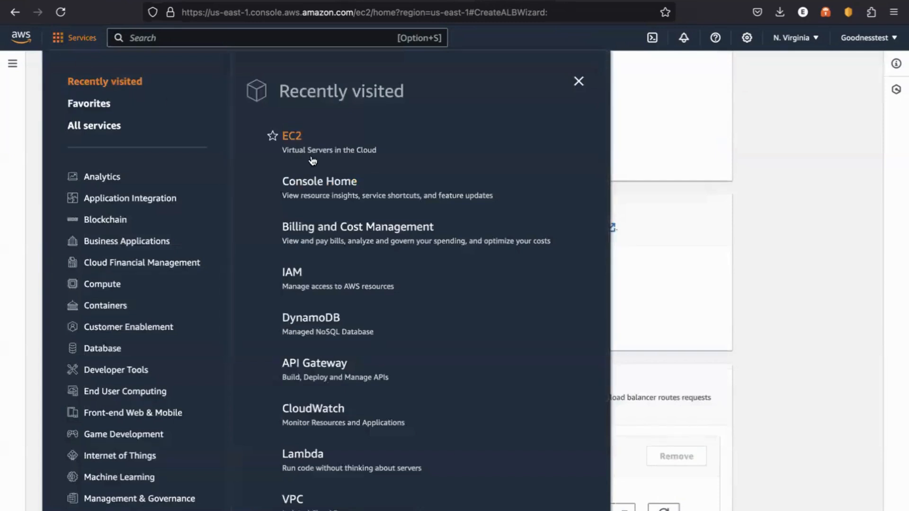
{"action": "right_click", "coordinate": [304, 140]}
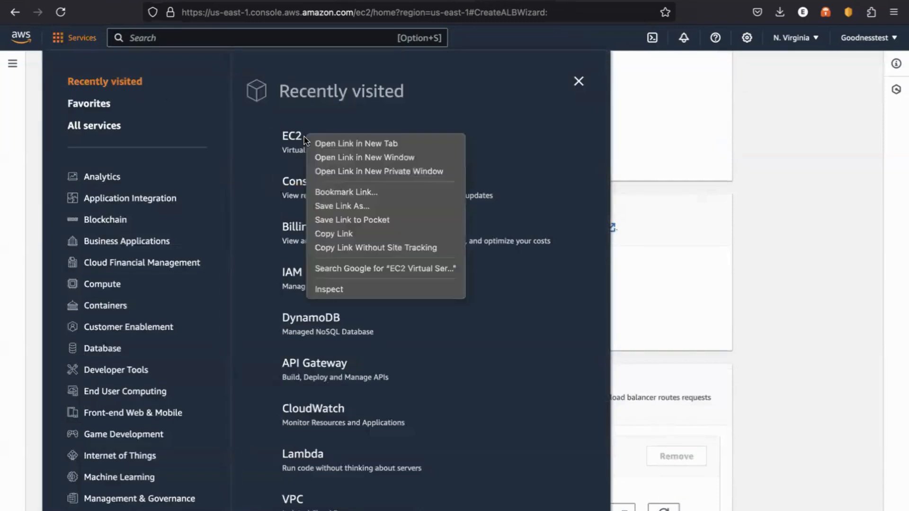
{"action": "left_click", "coordinate": [319, 143]}
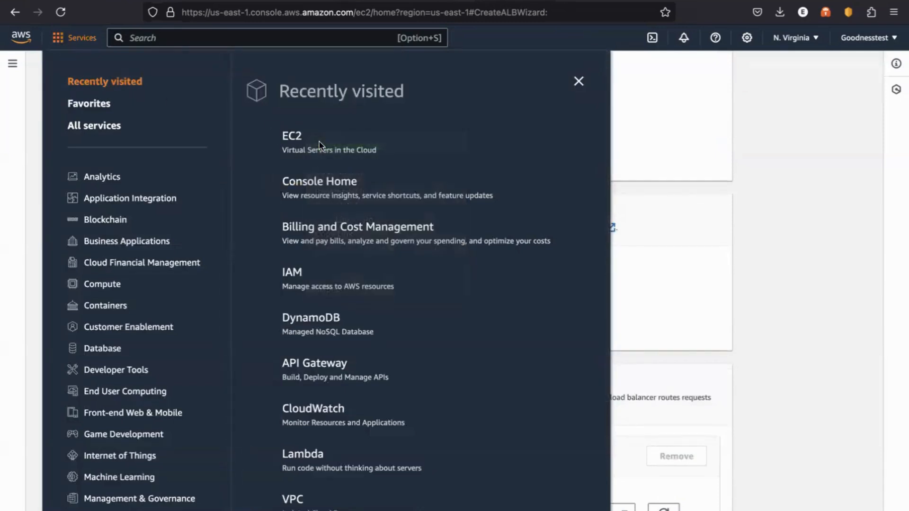
{"action": "left_click", "coordinate": [235, 0]}
{"action": "scroll", "coordinate": [95, 328], "scroll_direction": "down", "scroll_amount": 2}
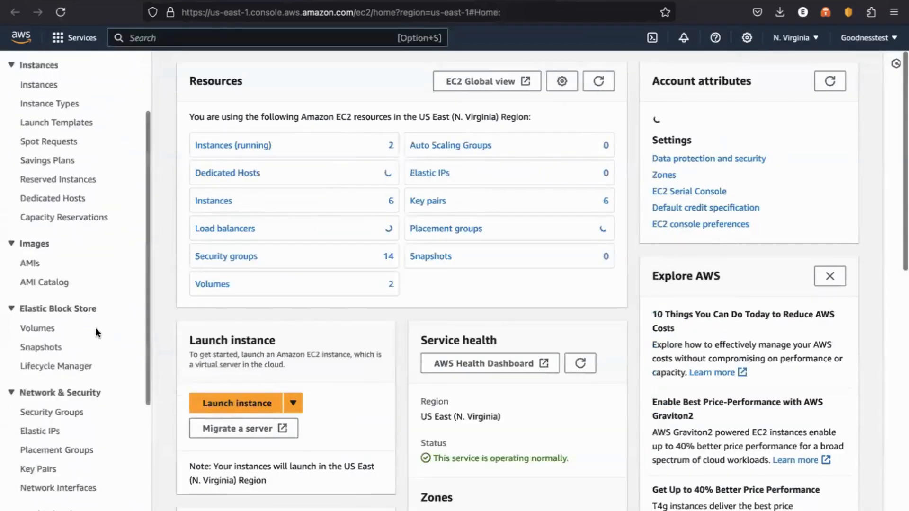
{"action": "scroll", "coordinate": [95, 328], "scroll_direction": "down", "scroll_amount": 3}
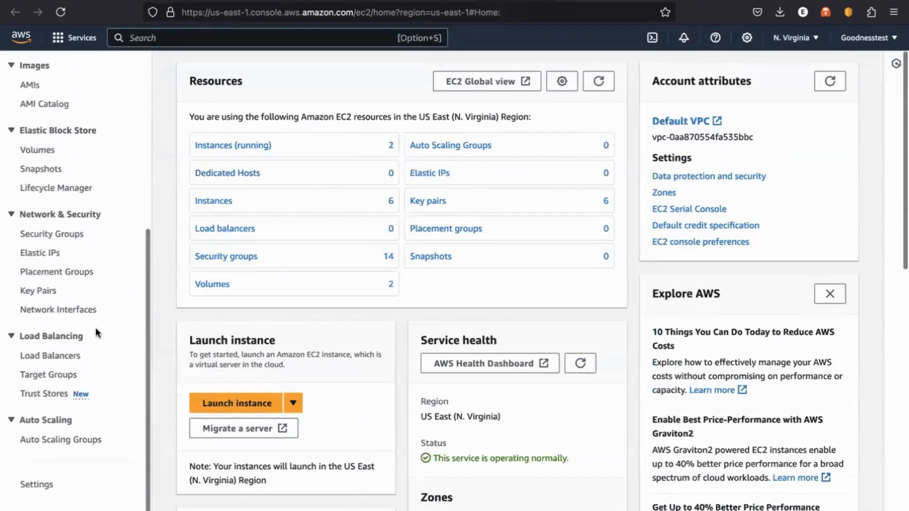
{"action": "left_click", "coordinate": [52, 238]}
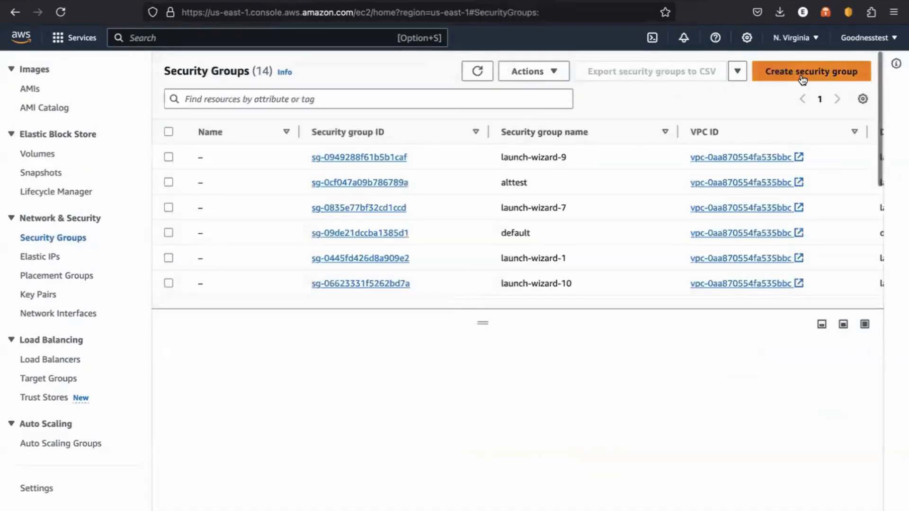
Start creating a security group and name it lbsecuritygroup
{"action": "left_click", "coordinate": [803, 74]}
{"action": "scroll", "coordinate": [505, 204], "scroll_direction": "down", "scroll_amount": 6}
{"action": "scroll", "coordinate": [349, 226], "scroll_direction": "up", "scroll_amount": 5}
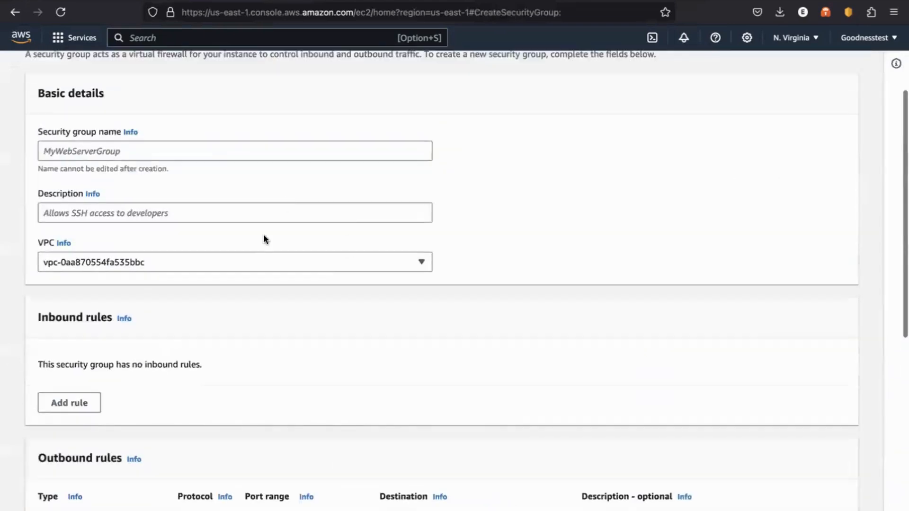
{"action": "left_click", "coordinate": [209, 151]}
{"action": "type", "text": "lb"}
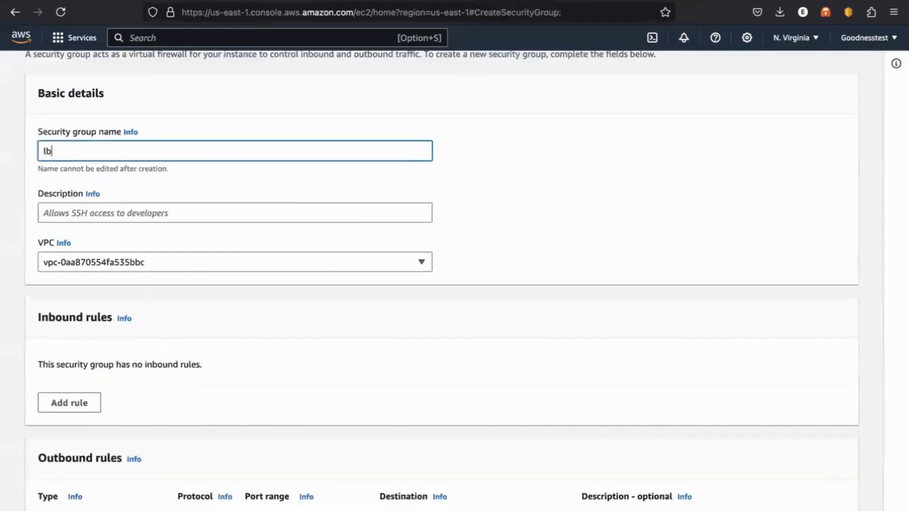
{"action": "type", "text": "securitygroup"}
Enter "Allows access to our servers" as the security group's description
{"action": "left_click", "coordinate": [132, 209]}
{"action": "type", "text": "Allows"}
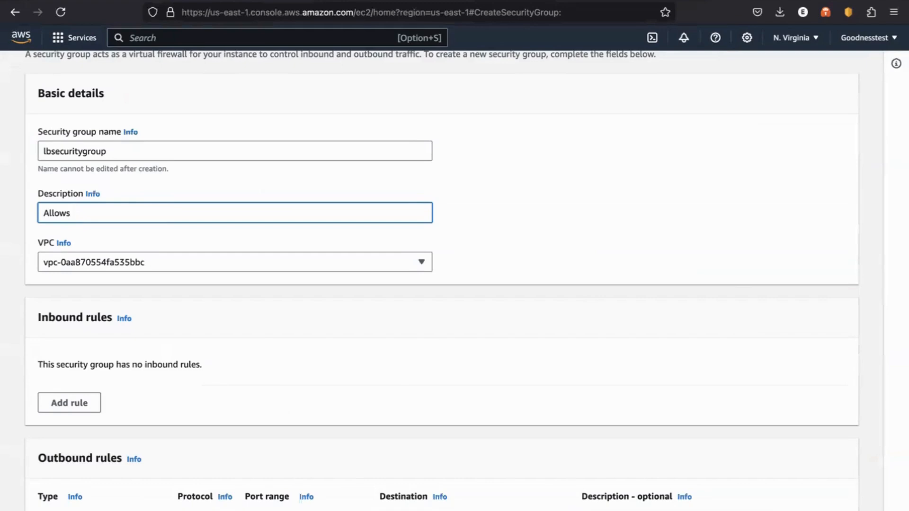
{"action": "type", "text": "access top"}
{"action": "key", "text": "BackSpace"}
{"action": "type", "text": "our server"}
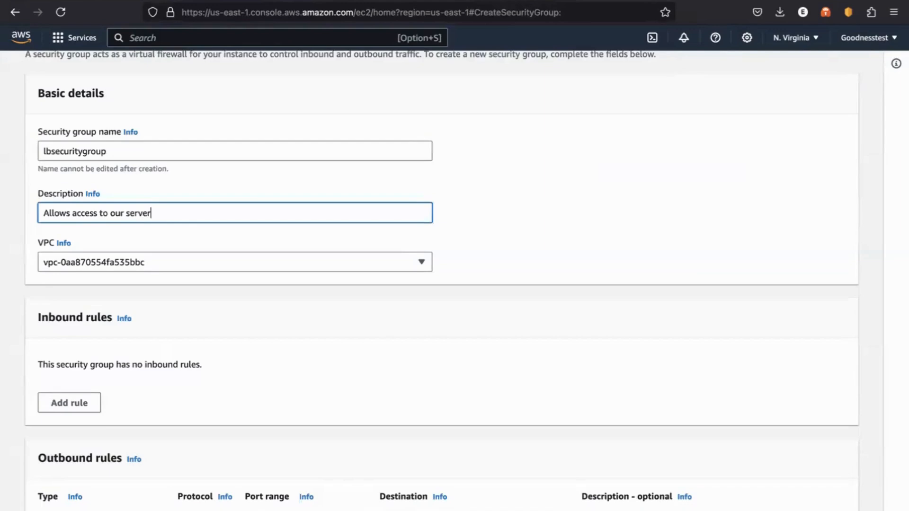
{"action": "type", "text": "s"}
Reword the security group's description to "Allows the load balancer access to our servers" and keep the default VPC vpc-0aa870554fa535bbc
{"action": "left_click", "coordinate": [70, 213]}
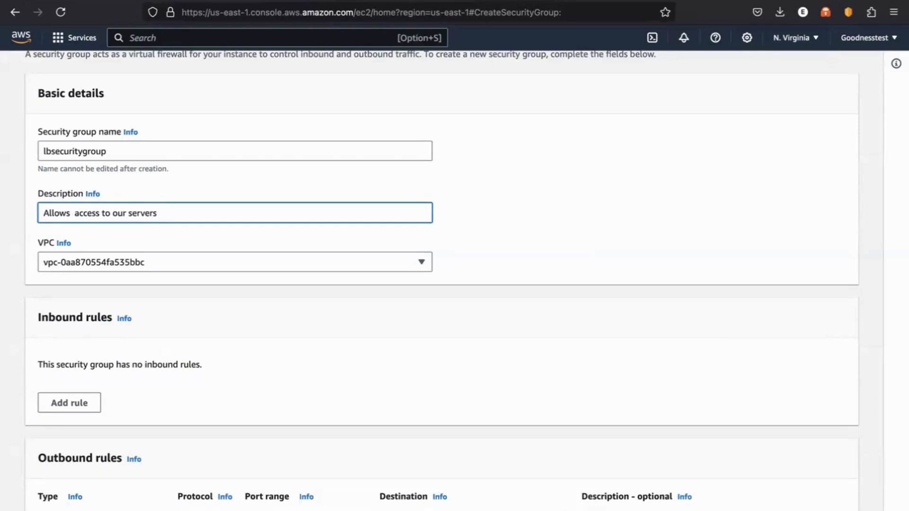
{"action": "type", "text": "teh"}
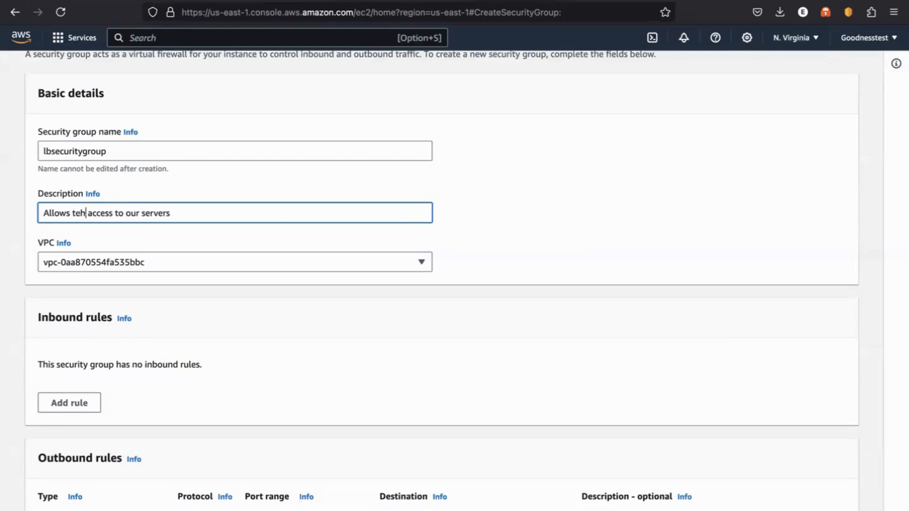
{"action": "key", "text": "BackSpace"}
{"action": "key", "text": "BackSpace"}
{"action": "type", "text": "he load "}
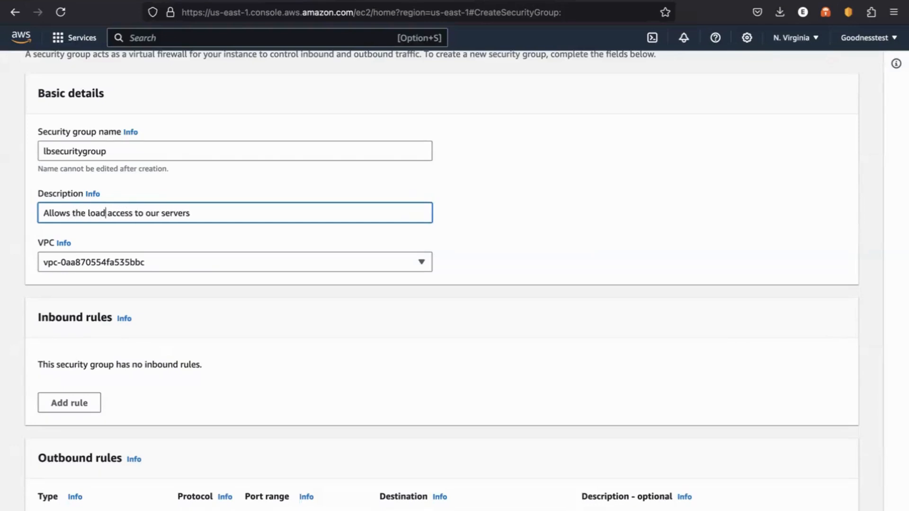
{"action": "type", "text": "b"}
{"action": "key", "text": "BackSpace"}
{"action": "type", "text": "b"}
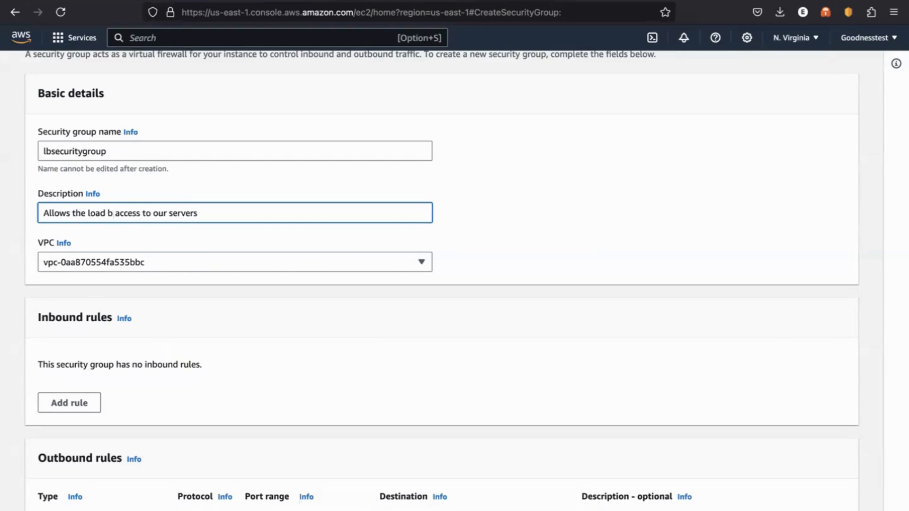
{"action": "type", "text": "alancer"}
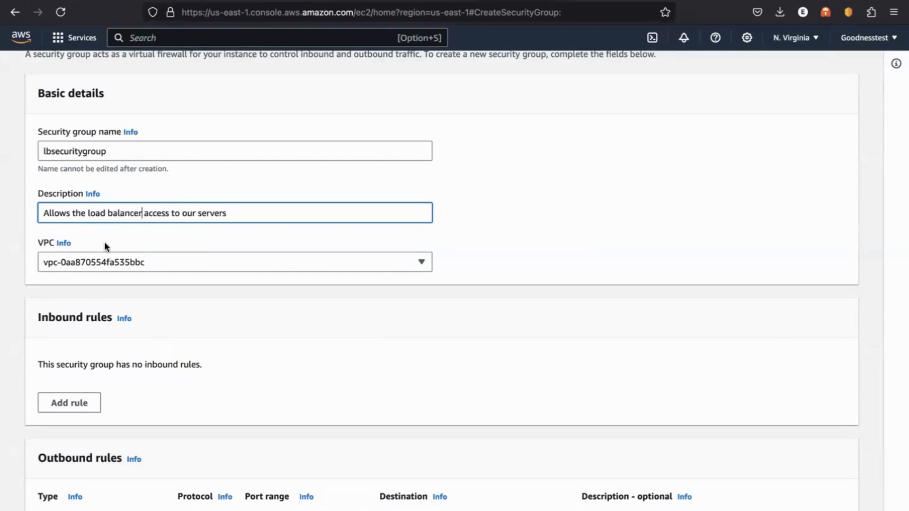
{"action": "scroll", "coordinate": [107, 247], "scroll_direction": "down", "scroll_amount": 2}
{"action": "left_click", "coordinate": [155, 214]}
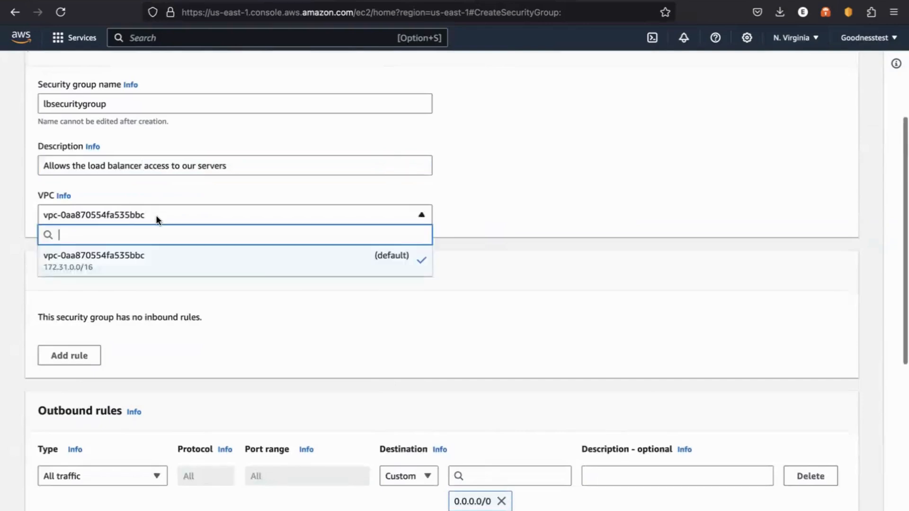
{"action": "left_click", "coordinate": [155, 215]}
Add an inbound HTTP rule to the security group with Anywhere-IPv4 as its source
{"action": "scroll", "coordinate": [143, 223], "scroll_direction": "down", "scroll_amount": 5}
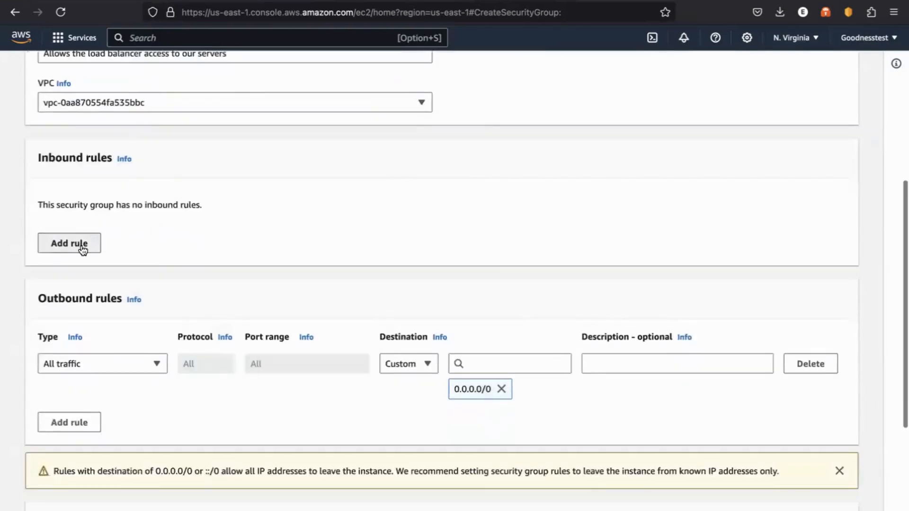
{"action": "left_click", "coordinate": [82, 250]}
{"action": "left_click", "coordinate": [118, 223]}
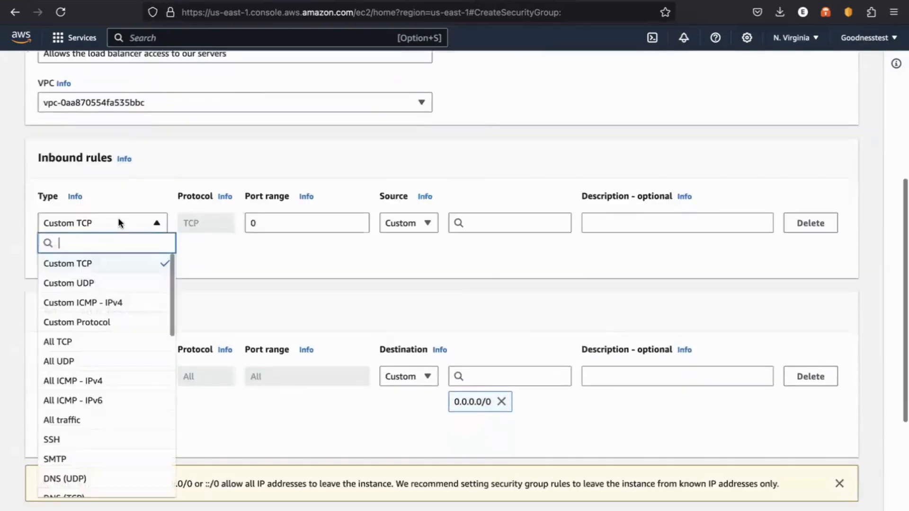
{"action": "scroll", "coordinate": [66, 442], "scroll_direction": "down", "scroll_amount": 1}
{"action": "left_click", "coordinate": [71, 427]}
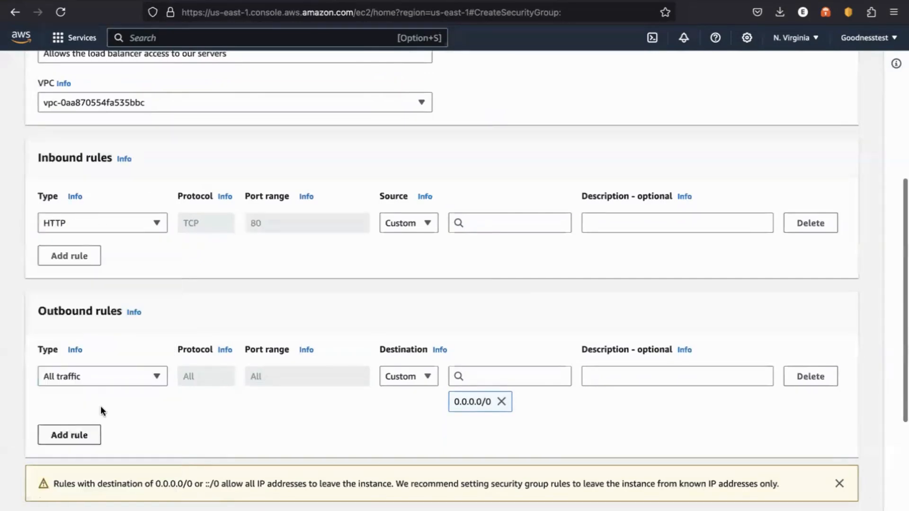
{"action": "left_click", "coordinate": [416, 224]}
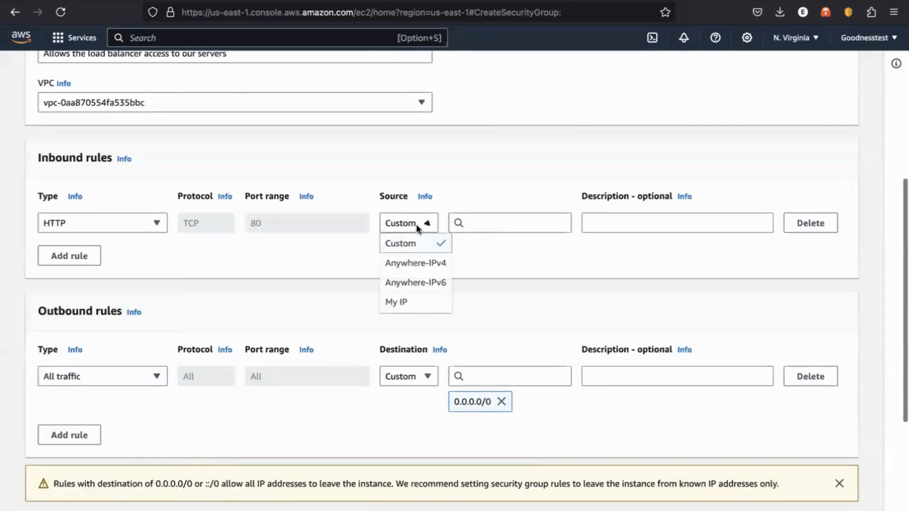
{"action": "left_click", "coordinate": [413, 262]}
Add a second inbound rule of type HTTPS with Anywhere-IPv4 as its source
{"action": "left_click", "coordinate": [70, 282]}
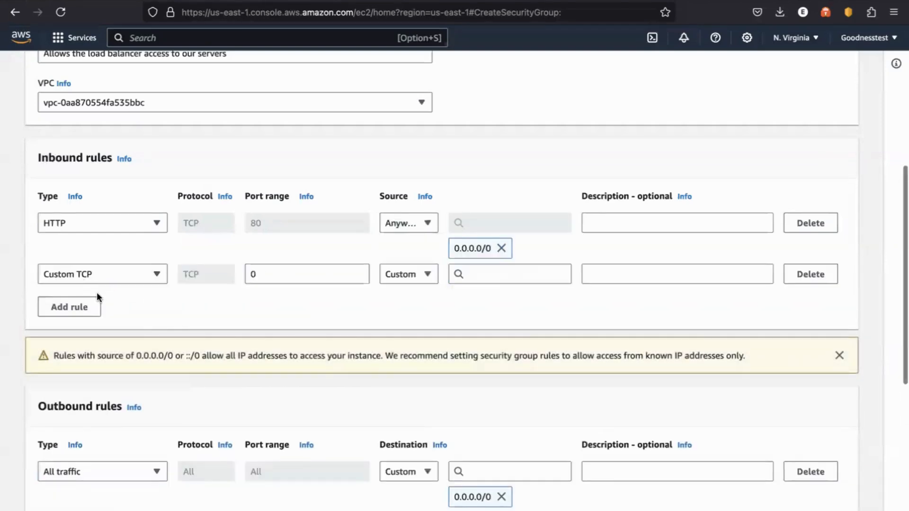
{"action": "left_click", "coordinate": [106, 276]}
{"action": "scroll", "coordinate": [85, 412], "scroll_direction": "down", "scroll_amount": 5}
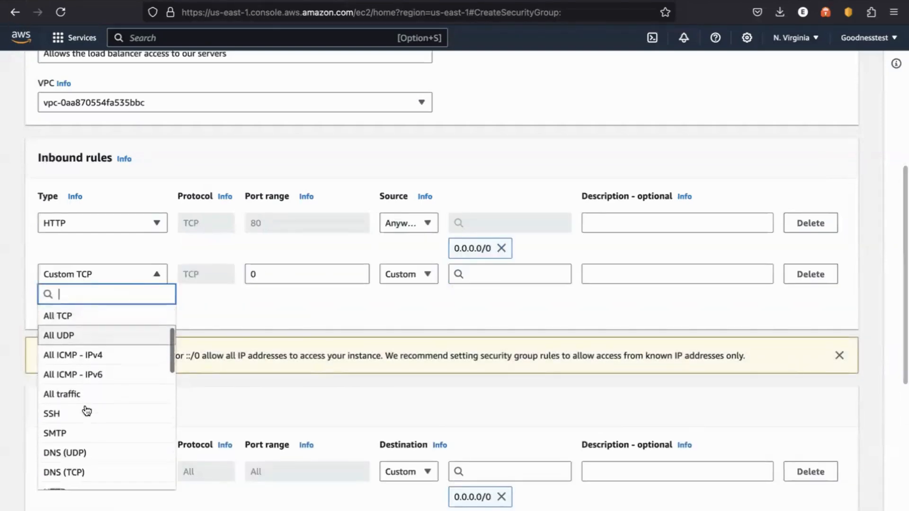
{"action": "scroll", "coordinate": [81, 417], "scroll_direction": "down", "scroll_amount": 2}
{"action": "left_click", "coordinate": [78, 419]}
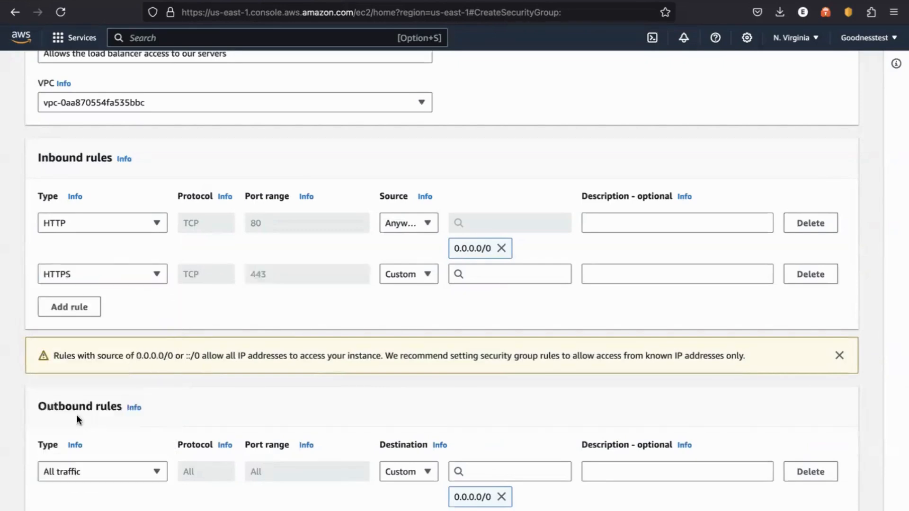
{"action": "left_click", "coordinate": [407, 274]}
{"action": "left_click", "coordinate": [410, 315]}
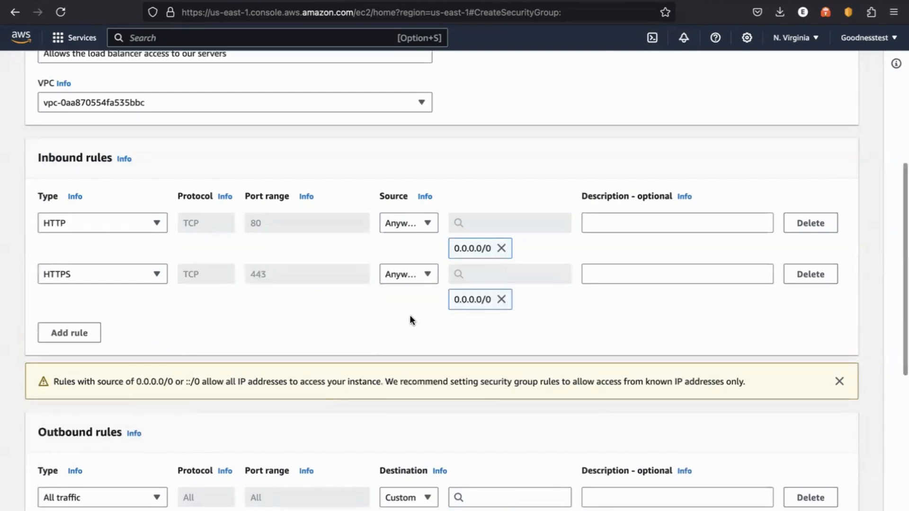
Keep the outbound rule for all traffic to 0.0.0.0/0 and create the security group
{"action": "scroll", "coordinate": [407, 313], "scroll_direction": "down", "scroll_amount": 3}
{"action": "scroll", "coordinate": [402, 308], "scroll_direction": "down", "scroll_amount": 5}
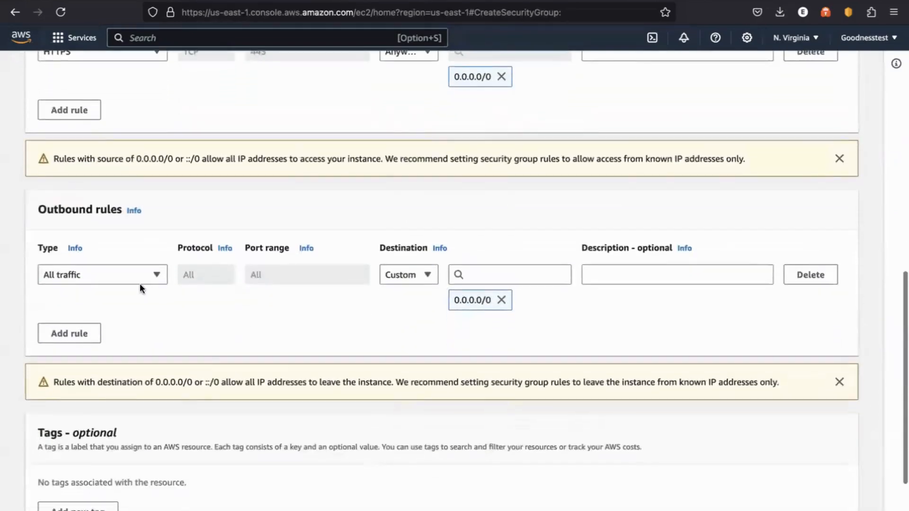
{"action": "scroll", "coordinate": [182, 309], "scroll_direction": "down", "scroll_amount": 2}
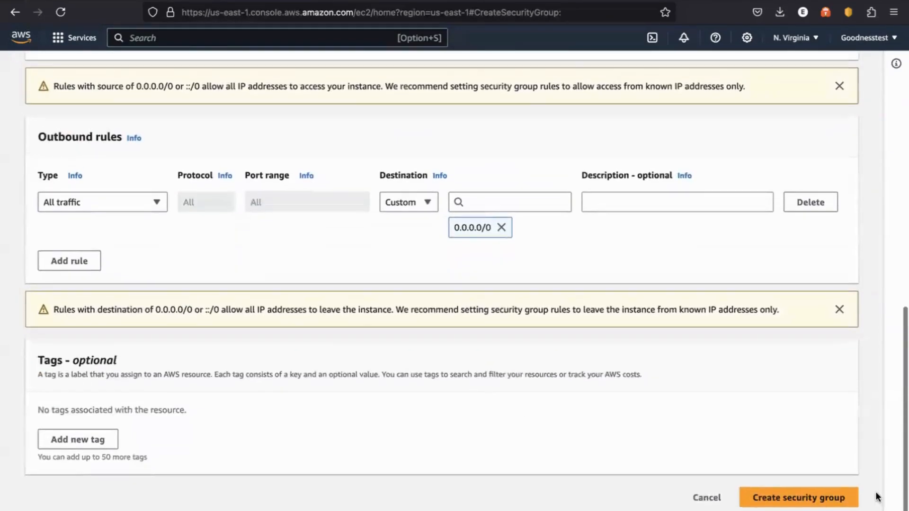
{"action": "left_click", "coordinate": [830, 500]}
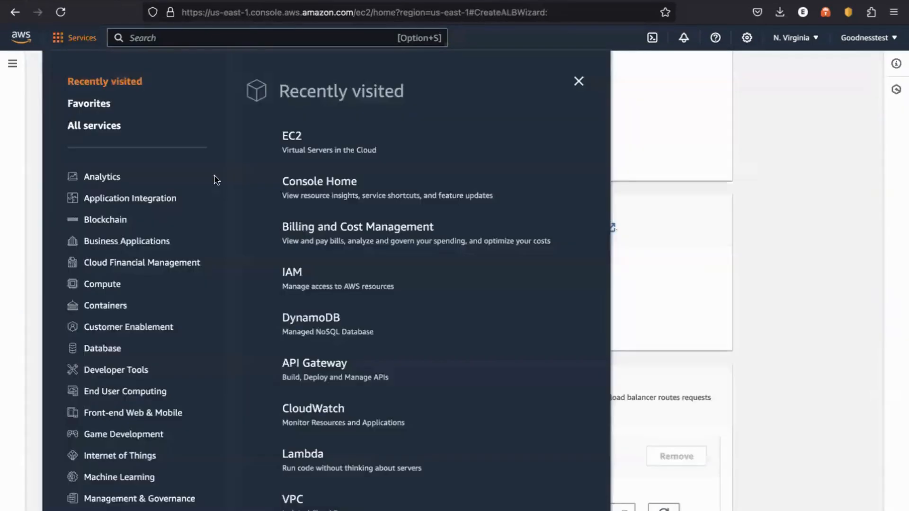
Back in the load balancer form, refresh the security group list and add lbsecuritygroup alongside the default group
{"action": "left_click", "coordinate": [578, 83]}
{"action": "scroll", "coordinate": [414, 254], "scroll_direction": "down", "scroll_amount": 2}
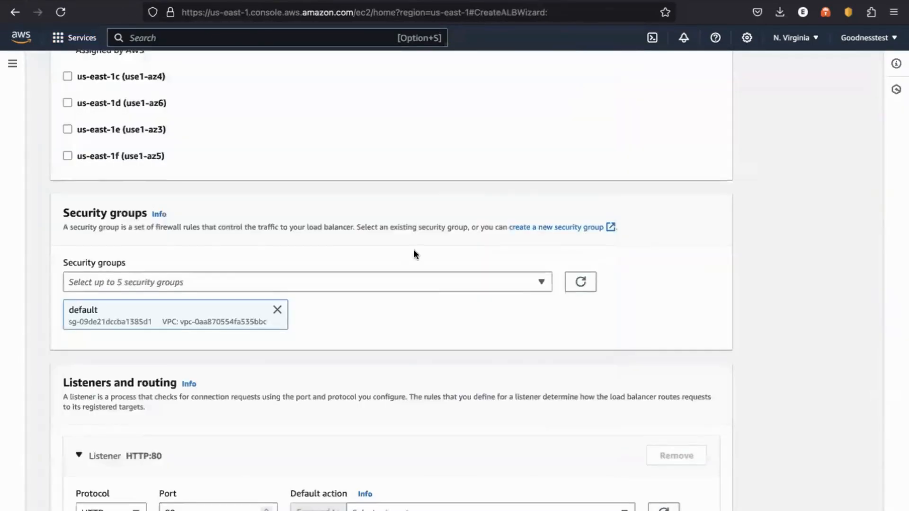
{"action": "left_click", "coordinate": [533, 232]}
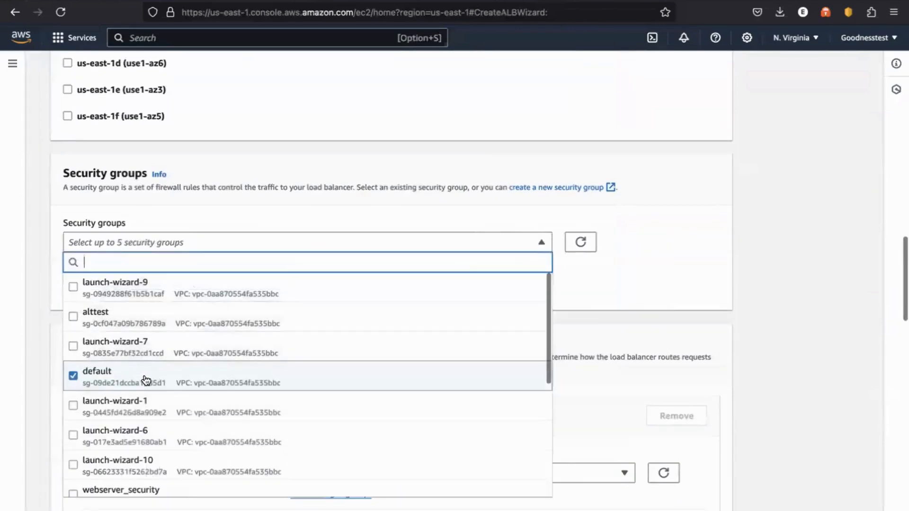
{"action": "left_click", "coordinate": [581, 241]}
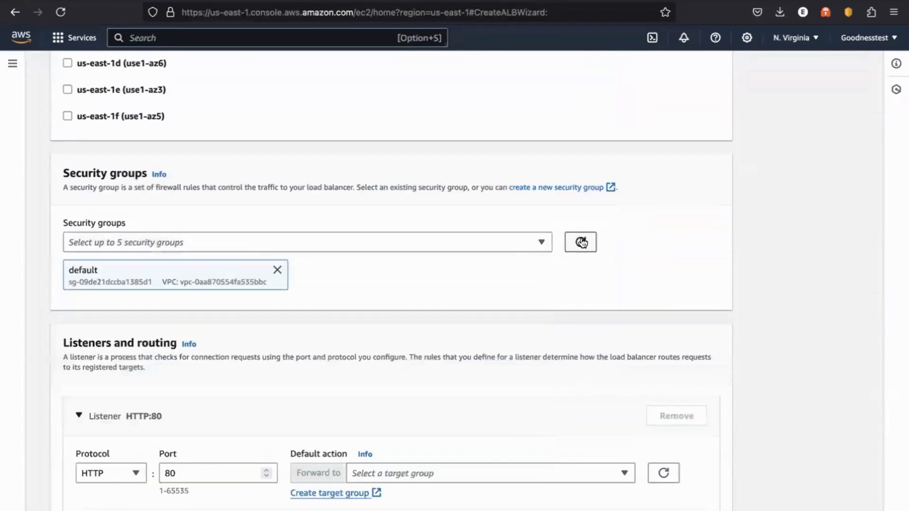
{"action": "left_click", "coordinate": [471, 242]}
{"action": "scroll", "coordinate": [250, 331], "scroll_direction": "down", "scroll_amount": 5}
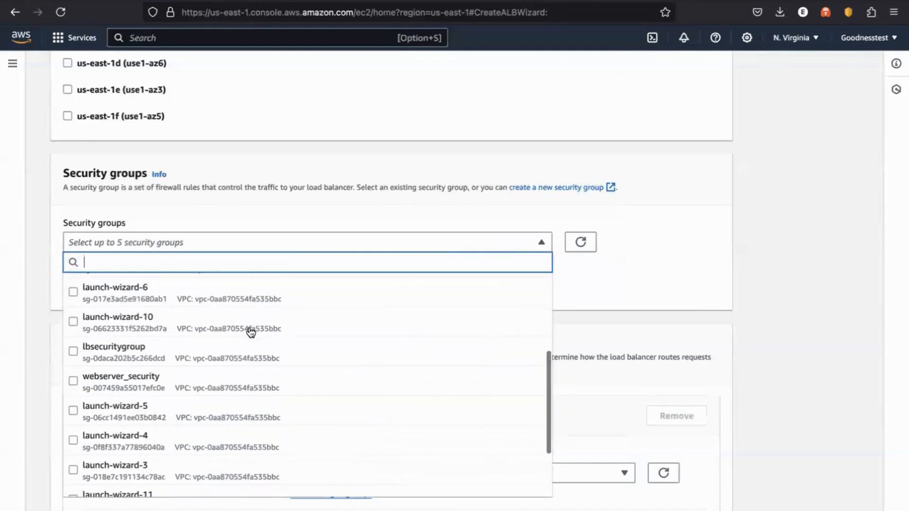
{"action": "left_click", "coordinate": [73, 351]}
{"action": "left_click", "coordinate": [608, 256]}
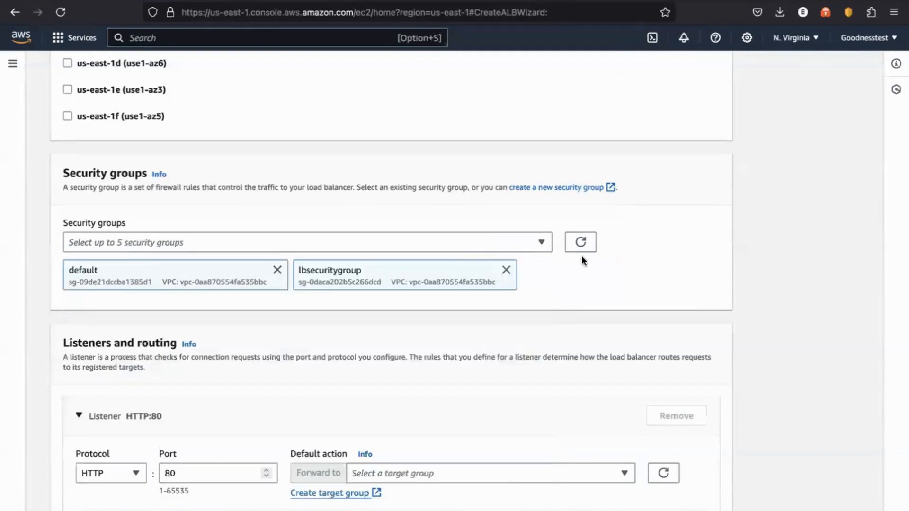
{"action": "left_click", "coordinate": [570, 242]}
Set the HTTP:80 listener's default action to forward to lbtargetgroup
{"action": "scroll", "coordinate": [479, 313], "scroll_direction": "down", "scroll_amount": 5}
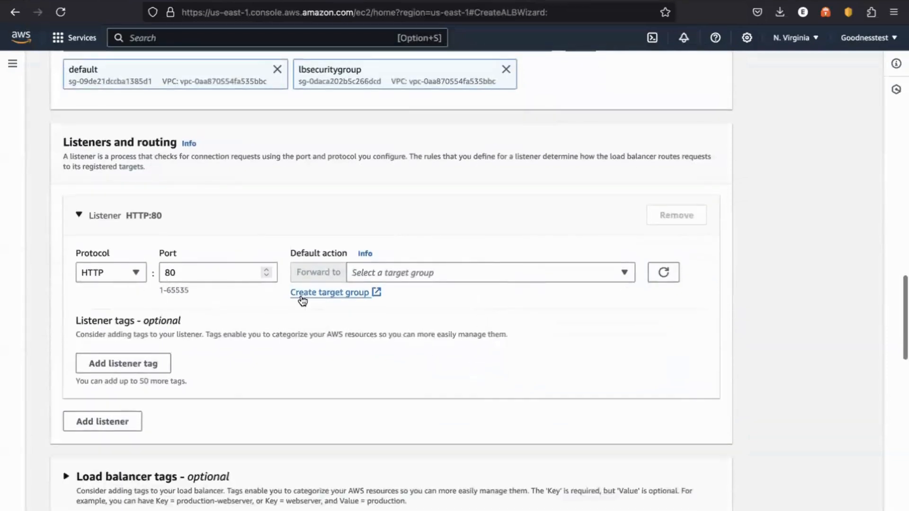
{"action": "left_click", "coordinate": [495, 278]}
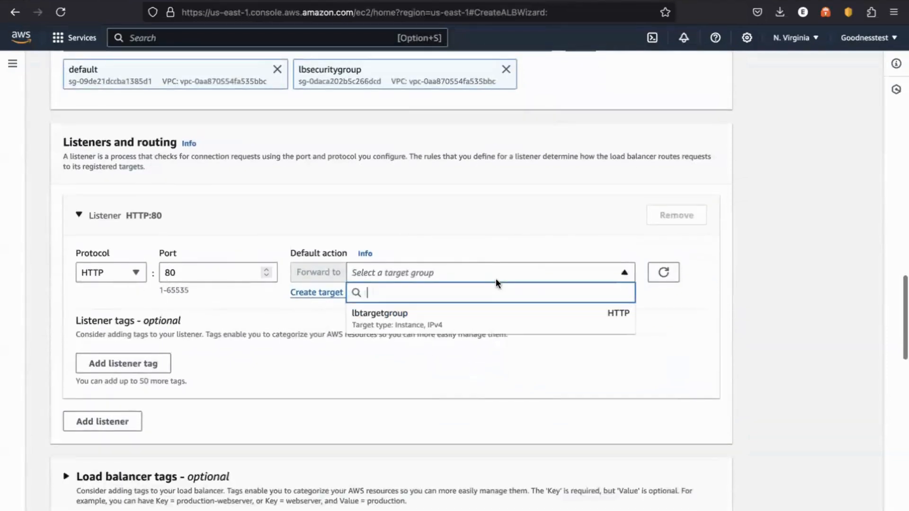
{"action": "left_click", "coordinate": [456, 313]}
Leave the optional service integrations off, review the configuration summary and create the load balancer
{"action": "scroll", "coordinate": [407, 363], "scroll_direction": "down", "scroll_amount": 5}
{"action": "scroll", "coordinate": [407, 367], "scroll_direction": "down", "scroll_amount": 12}
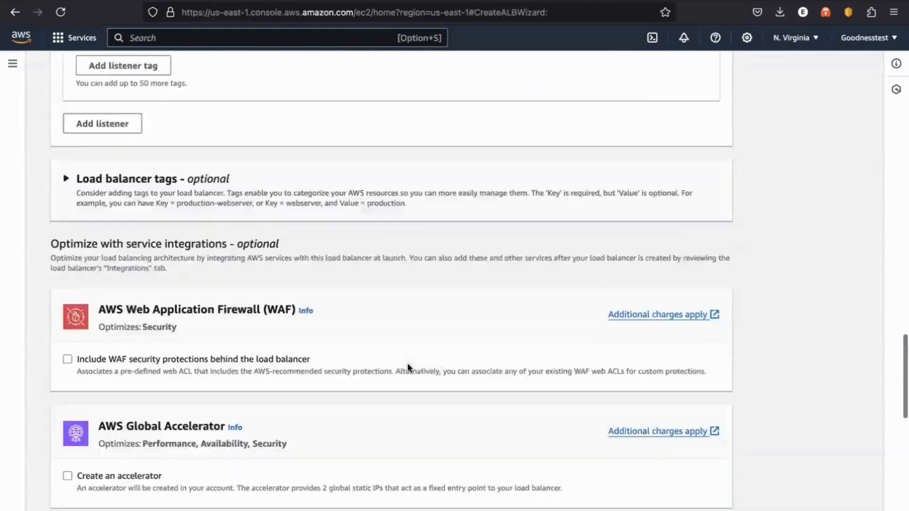
{"action": "scroll", "coordinate": [246, 360], "scroll_direction": "down", "scroll_amount": 1}
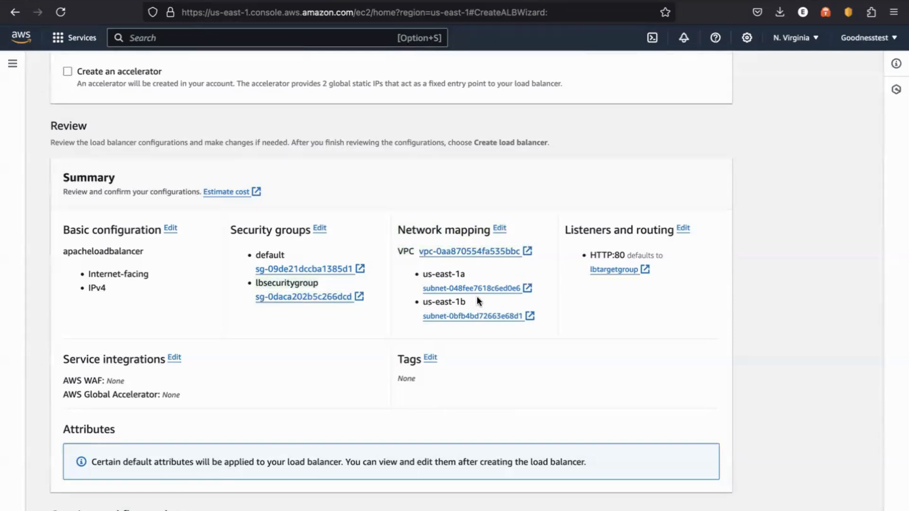
{"action": "scroll", "coordinate": [577, 297], "scroll_direction": "down", "scroll_amount": 5}
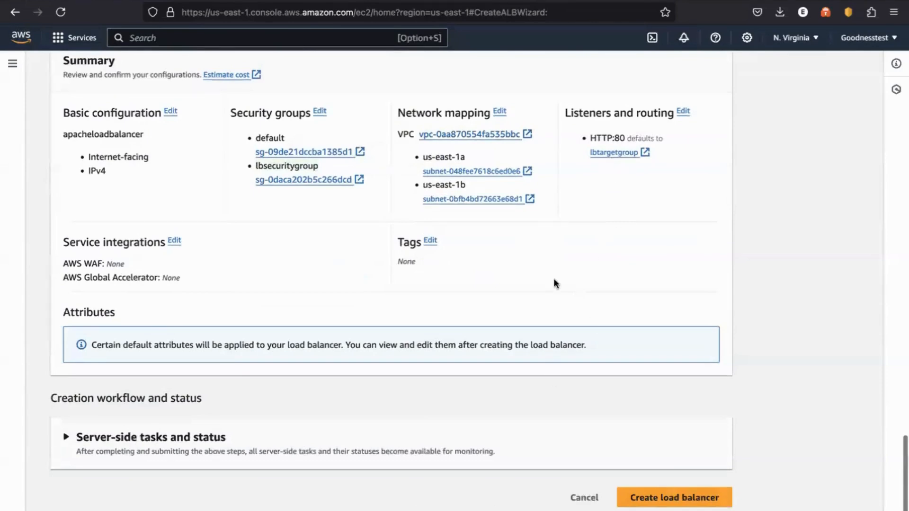
{"action": "left_click", "coordinate": [643, 497]}
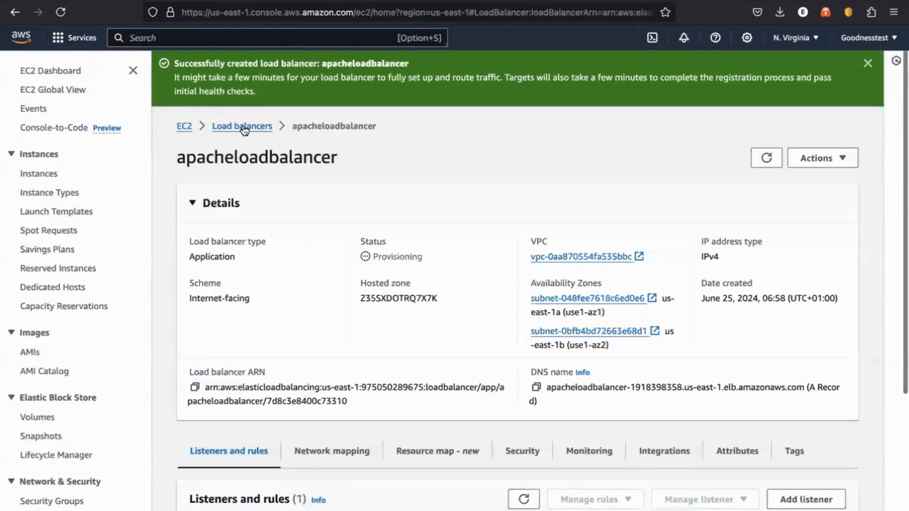
Go to the list of load balancers and refresh it to check the state of apacheloadbalancer
{"action": "left_click", "coordinate": [244, 127]}
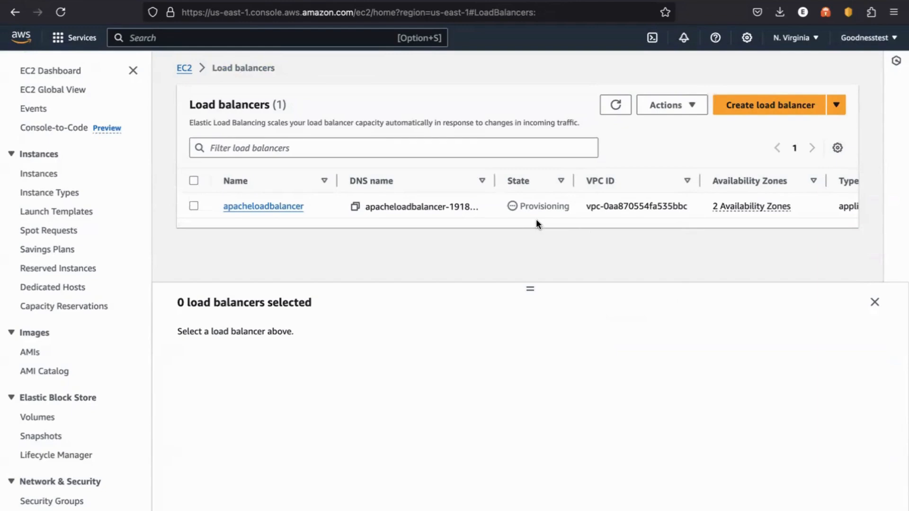
{"action": "left_click", "coordinate": [617, 106]}
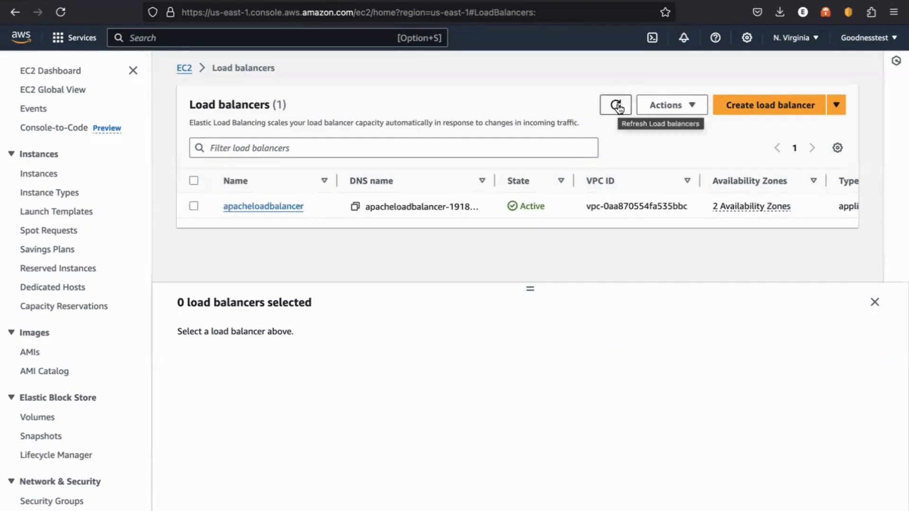
{"action": "left_click", "coordinate": [616, 110]}
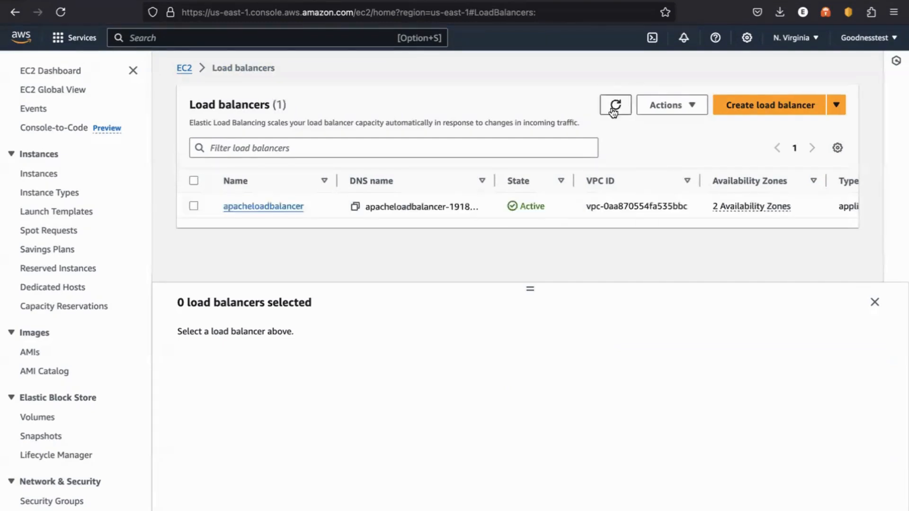
Copy the DNS name from apacheloadbalancer's details and load it in a new browser tab to test the load balancer
{"action": "left_click", "coordinate": [283, 208]}
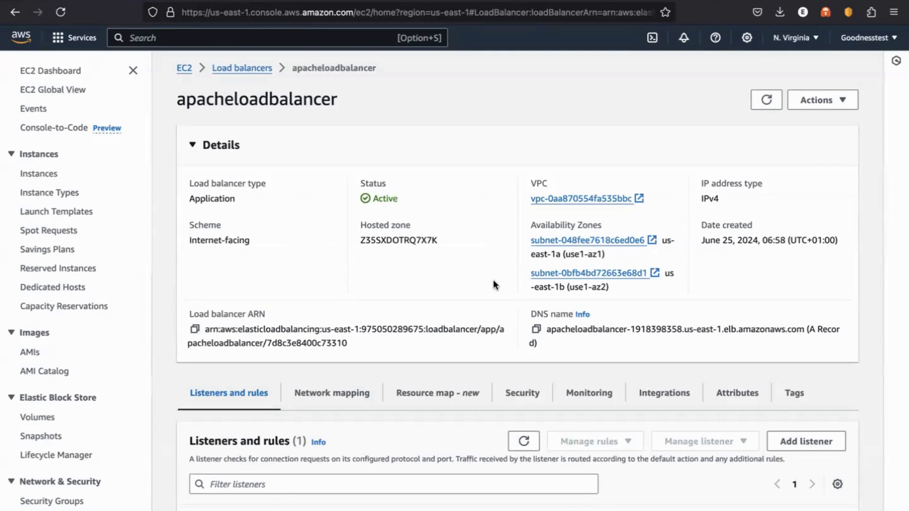
{"action": "left_click", "coordinate": [537, 329]}
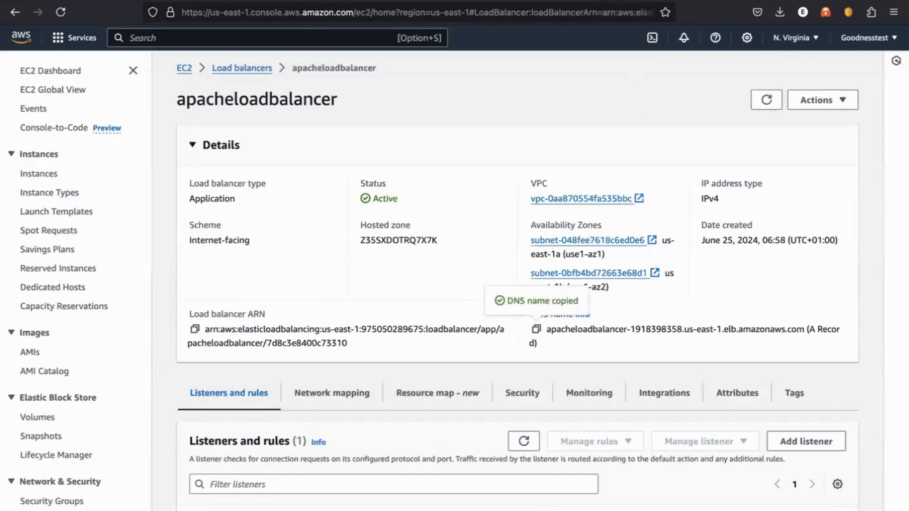
{"action": "key", "text": "super+t"}
{"action": "key", "text": "super+v"}
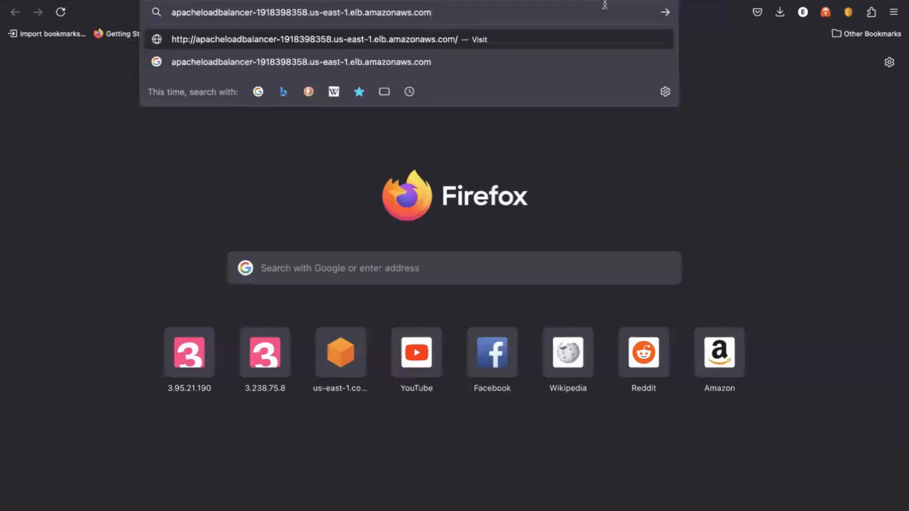
{"action": "key", "text": "Return"}
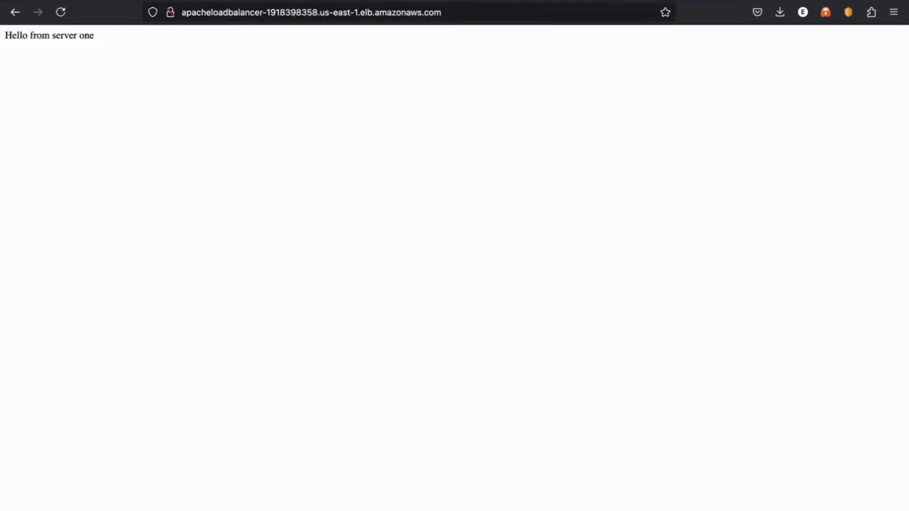
Reload the apacheloadbalancer page repeatedly to check that traffic alternates between the two servers
{"action": "left_click", "coordinate": [61, 10]}
{"action": "left_click", "coordinate": [62, 10]}
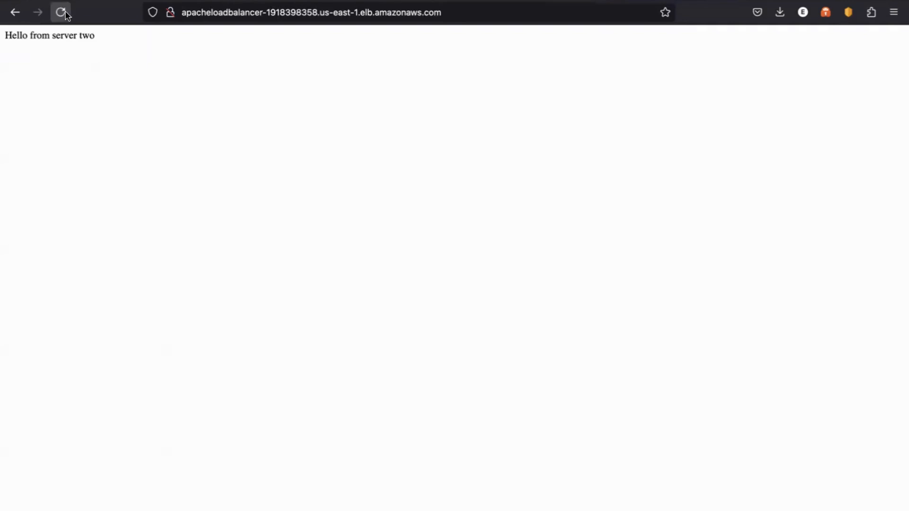
{"action": "left_click", "coordinate": [64, 12]}
{"action": "left_click", "coordinate": [63, 13]}
{"action": "left_click", "coordinate": [62, 13]}
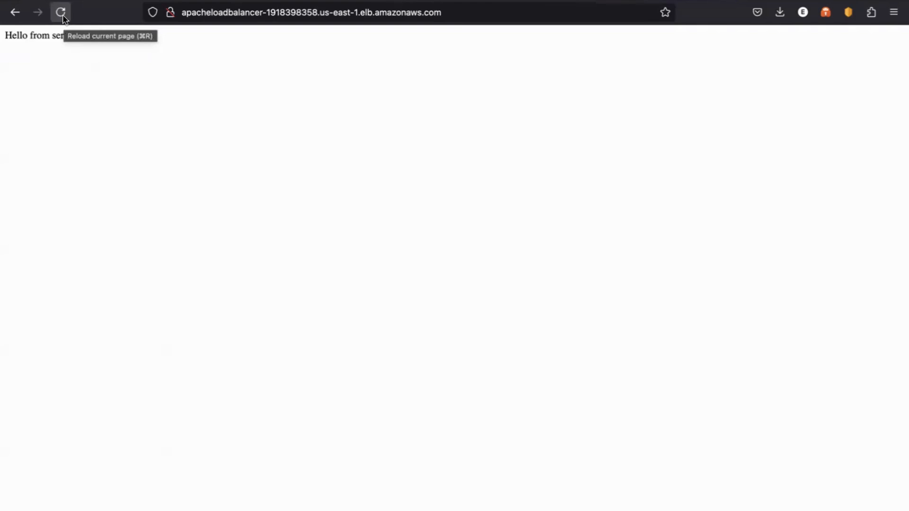
{"action": "left_click", "coordinate": [63, 14]}
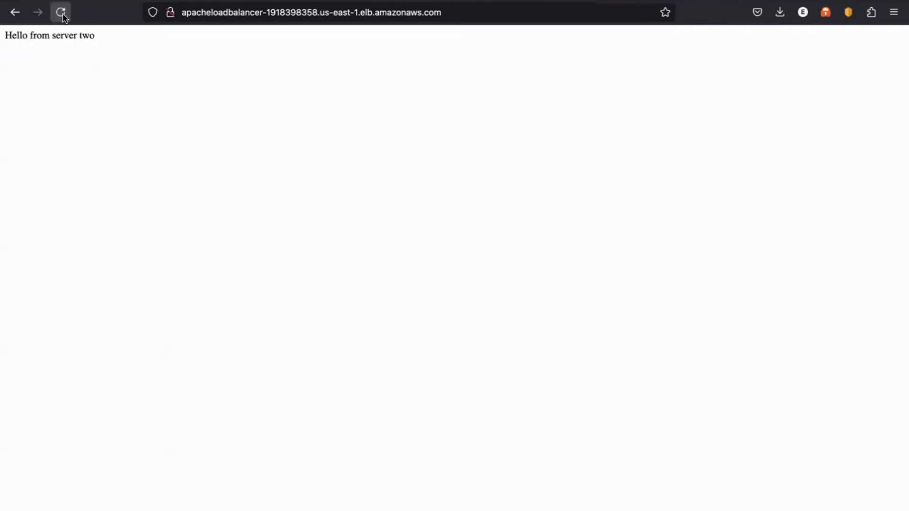
{"action": "left_click", "coordinate": [63, 14]}
{"action": "left_click", "coordinate": [64, 16]}
{"action": "left_click", "coordinate": [63, 16]}
{"action": "left_click", "coordinate": [63, 15]}
Return to the EC2 console's running instances and stop both EC2-1 and EC2-2
{"action": "left_click", "coordinate": [227, 1]}
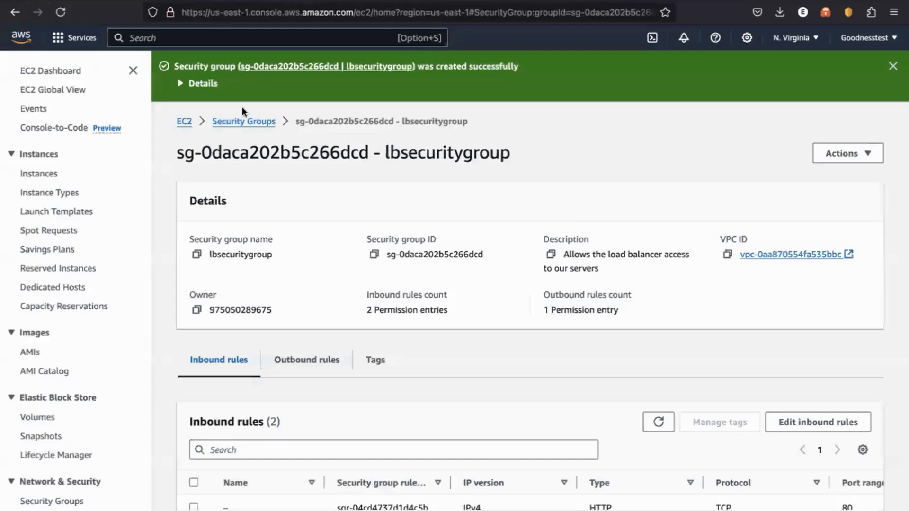
{"action": "left_click", "coordinate": [184, 122]}
{"action": "left_click", "coordinate": [244, 145]}
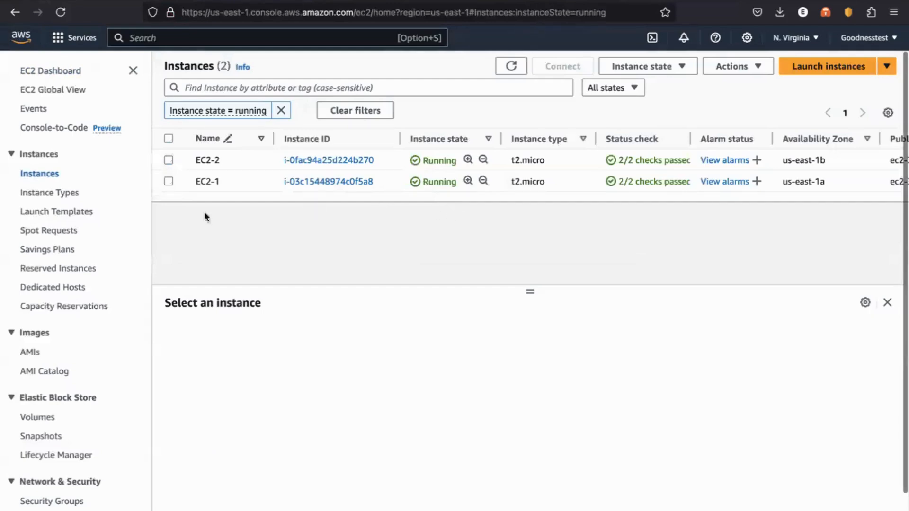
{"action": "scroll", "coordinate": [62, 285], "scroll_direction": "down", "scroll_amount": 5}
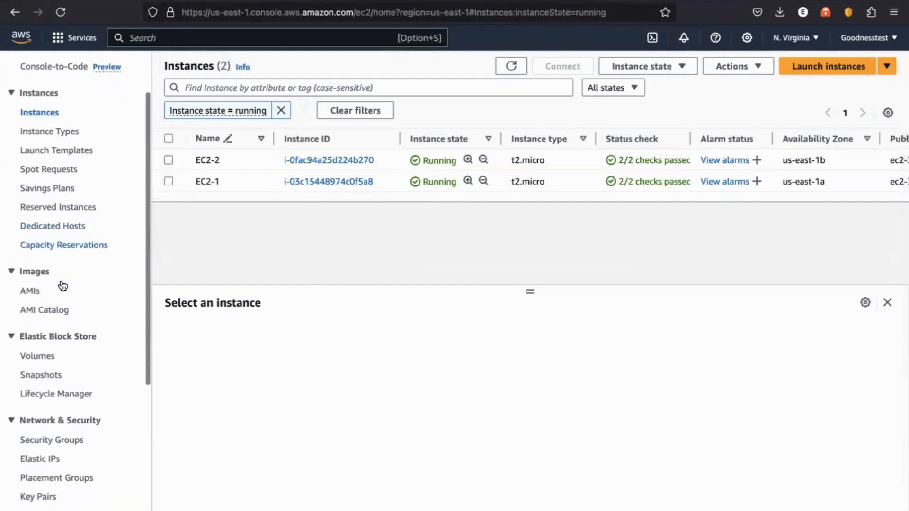
{"action": "scroll", "coordinate": [63, 286], "scroll_direction": "down", "scroll_amount": 1}
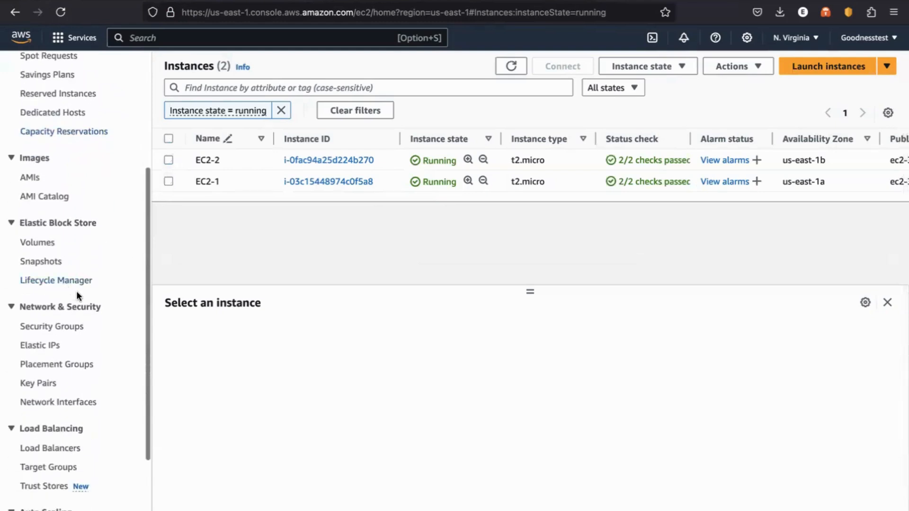
{"action": "left_click", "coordinate": [168, 166]}
{"action": "left_click", "coordinate": [168, 180]}
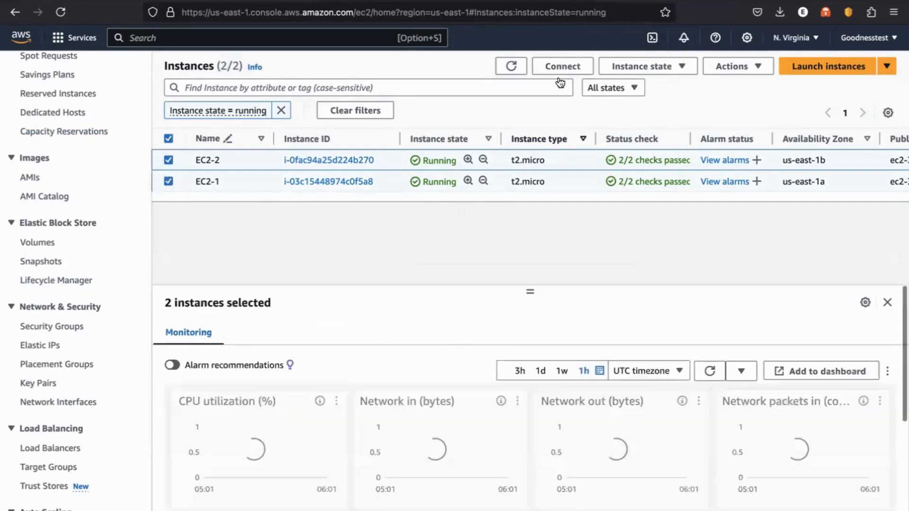
{"action": "left_click", "coordinate": [645, 68]}
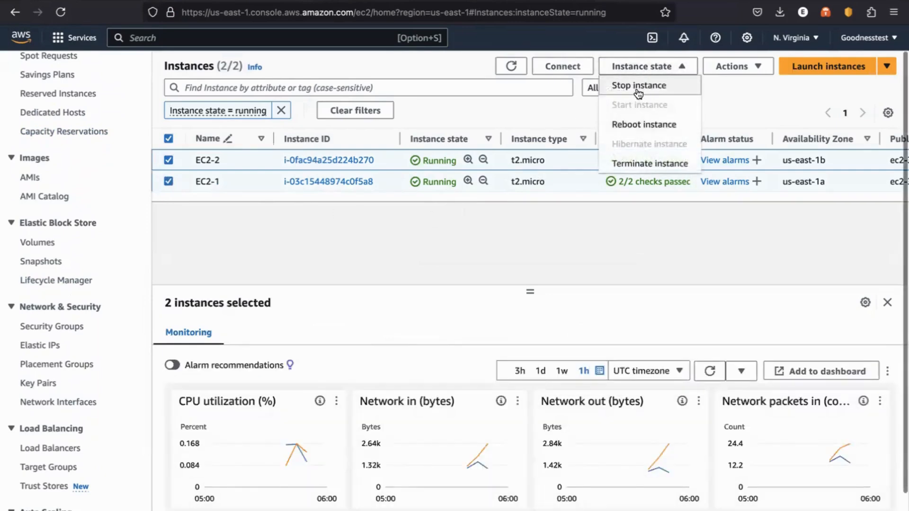
{"action": "left_click", "coordinate": [638, 88]}
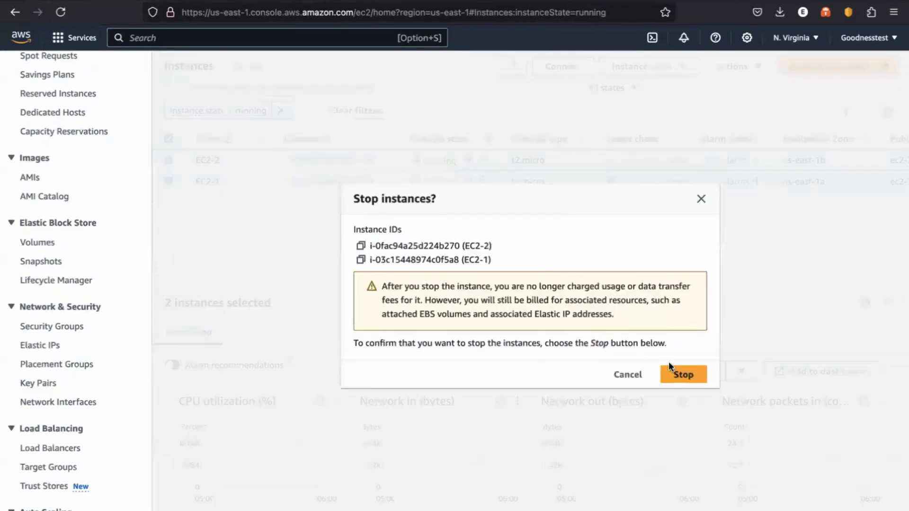
{"action": "left_click", "coordinate": [684, 375]}
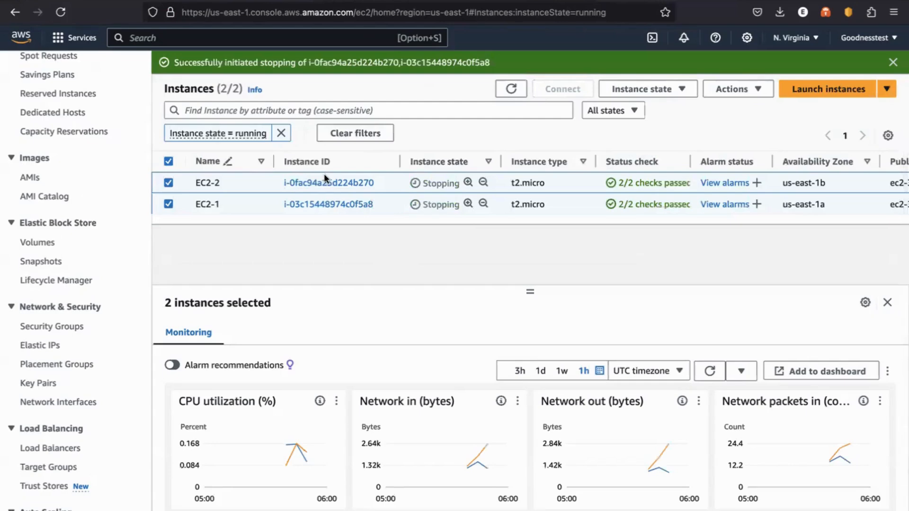
Open the instance summaries of EC2-2 and EC2-1 to check their public IPv4 addresses, refreshing the EC2-1 summary
{"action": "left_click", "coordinate": [352, 183]}
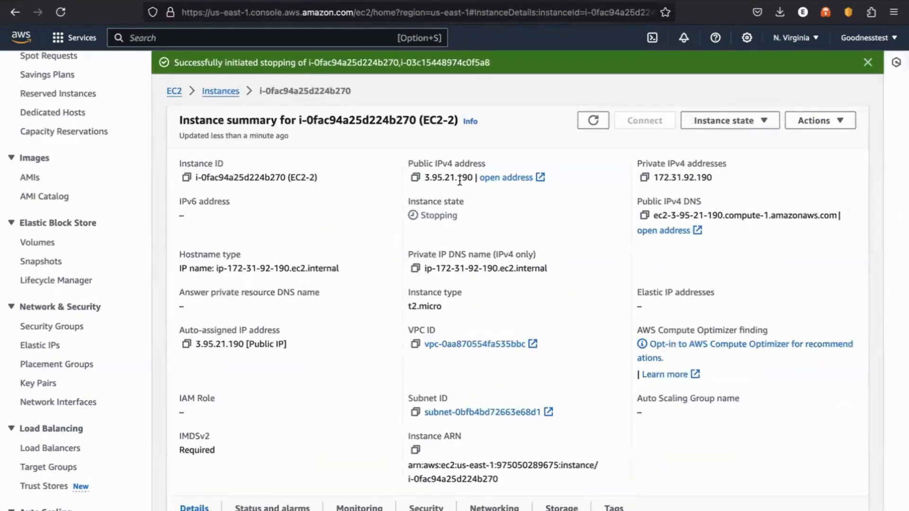
{"action": "left_click", "coordinate": [221, 91]}
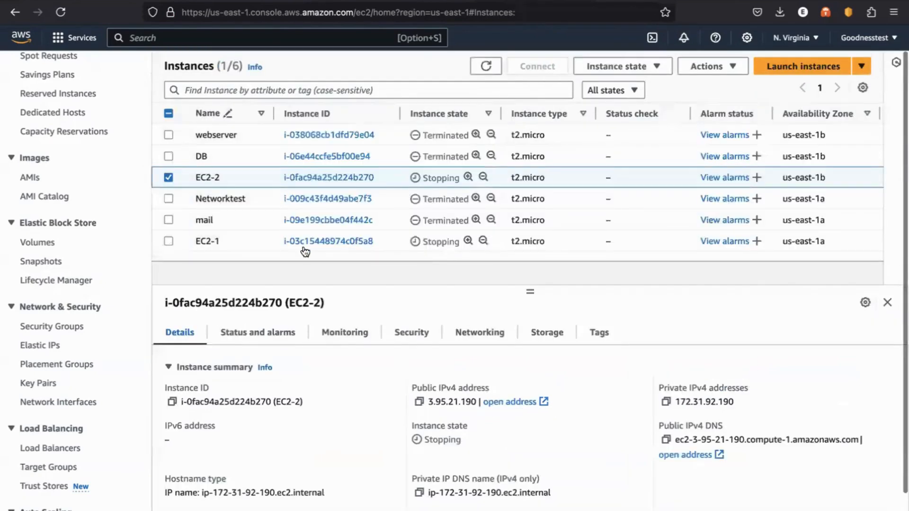
{"action": "left_click", "coordinate": [311, 241]}
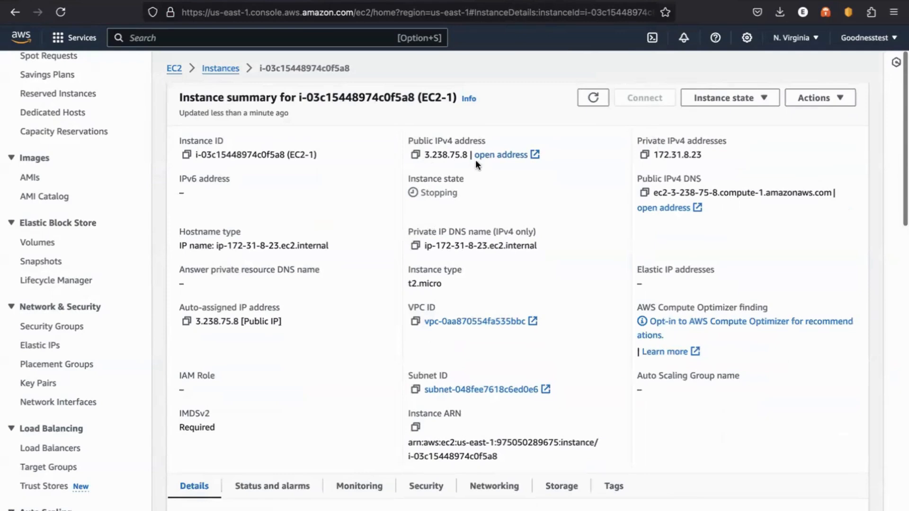
{"action": "left_click", "coordinate": [588, 103]}
{"action": "left_click", "coordinate": [588, 102]}
{"action": "left_click", "coordinate": [595, 97]}
Filter the instances list by the Stopped state and inspect EC2-2's public IPv4 address in its summary
{"action": "left_click", "coordinate": [225, 70]}
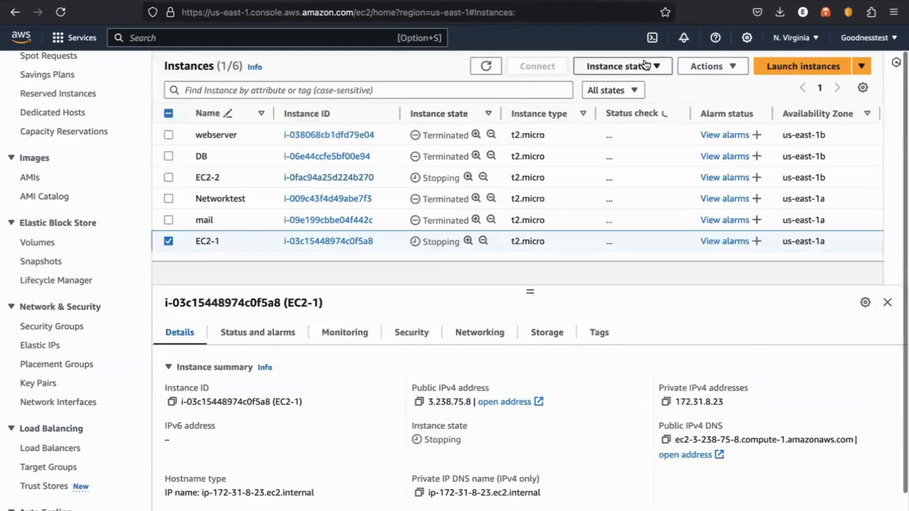
{"action": "left_click", "coordinate": [616, 89]}
{"action": "left_click", "coordinate": [625, 149]}
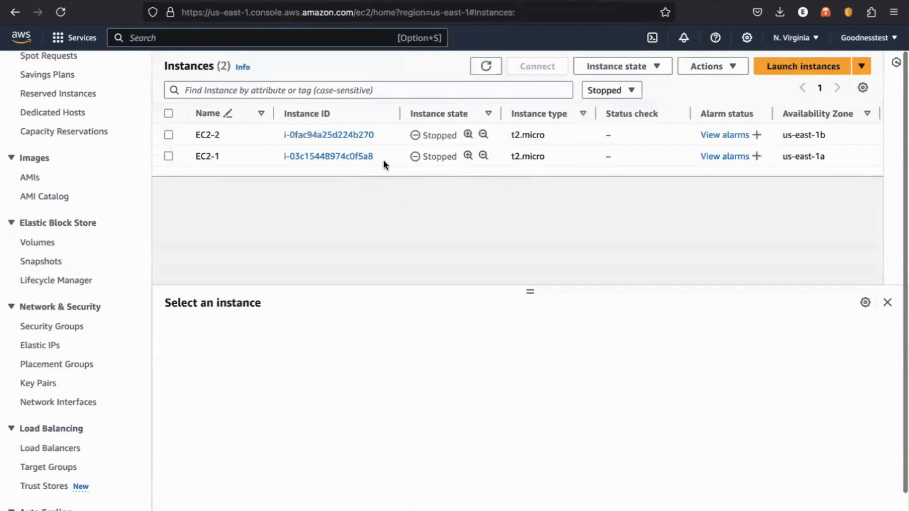
{"action": "left_click", "coordinate": [328, 135]}
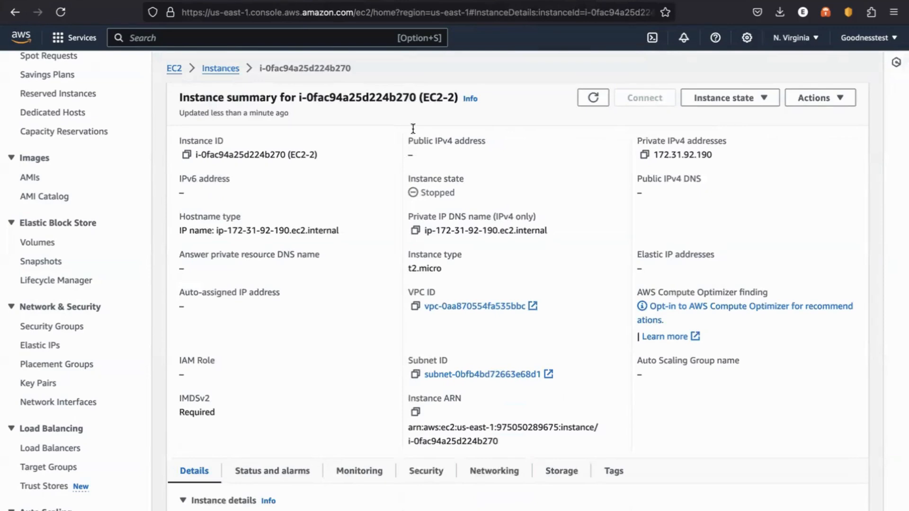
Go back to the instances list and start both EC2-2 and EC2-1
{"action": "left_click", "coordinate": [386, 2]}
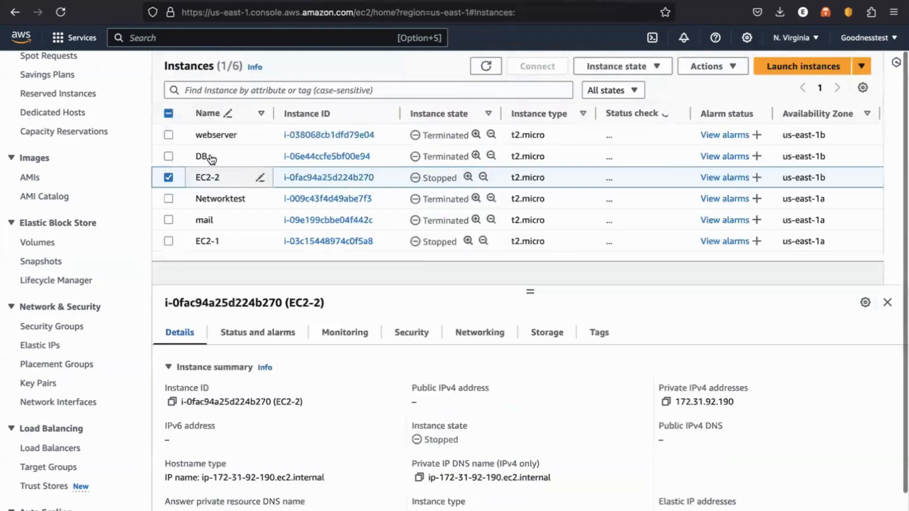
{"action": "left_click", "coordinate": [169, 241]}
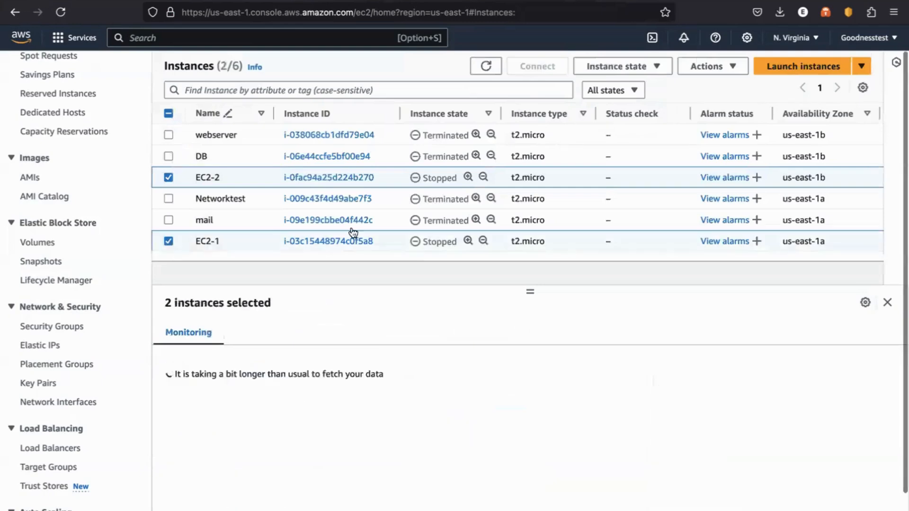
{"action": "left_click", "coordinate": [617, 69]}
{"action": "left_click", "coordinate": [628, 104]}
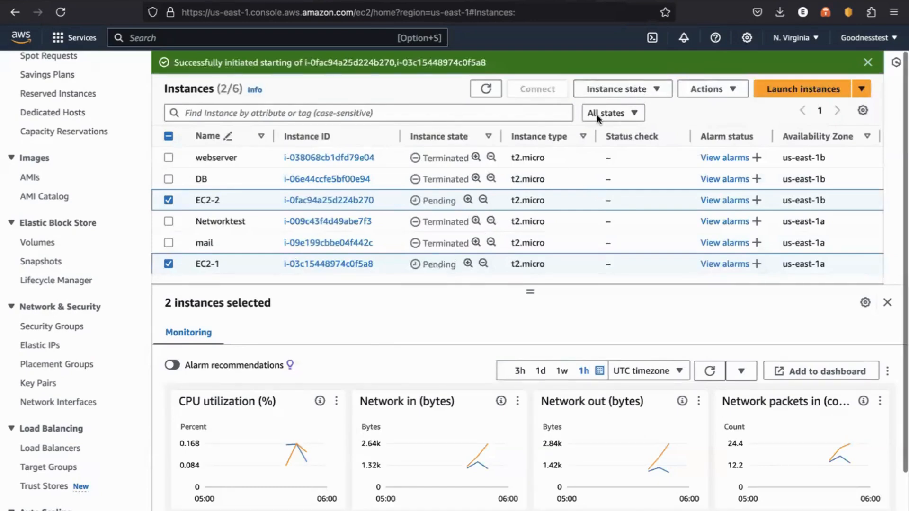
Filter the instances list by the Running state and refresh it to check the startup of both servers
{"action": "left_click", "coordinate": [598, 114]}
{"action": "left_click", "coordinate": [609, 151]}
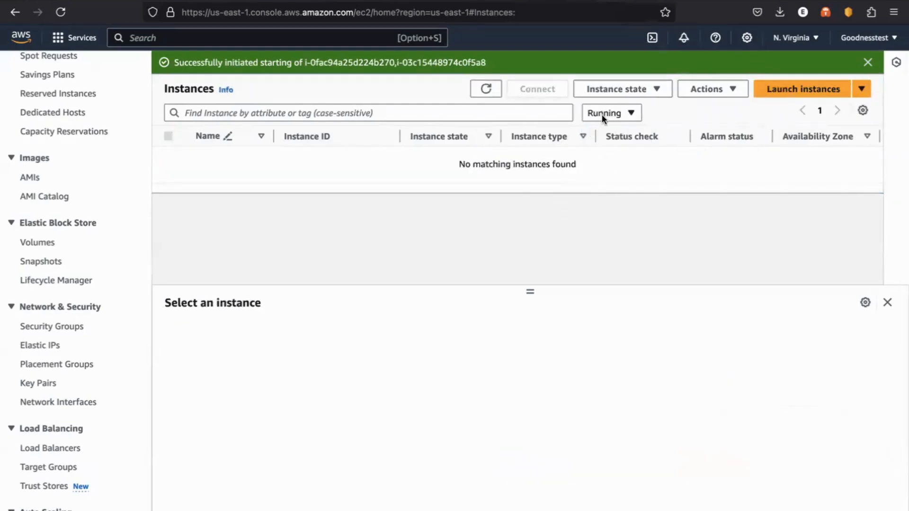
{"action": "left_click", "coordinate": [484, 89]}
{"action": "left_click", "coordinate": [481, 88]}
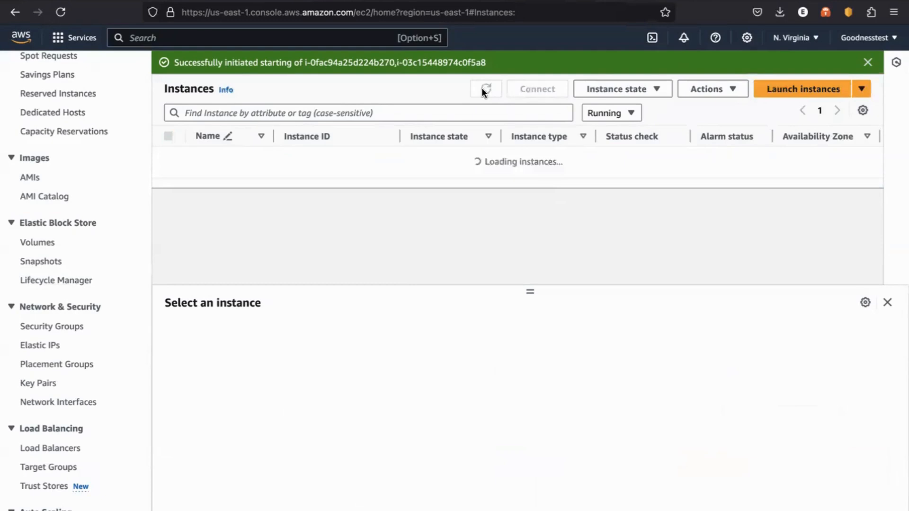
{"action": "left_click", "coordinate": [603, 113]}
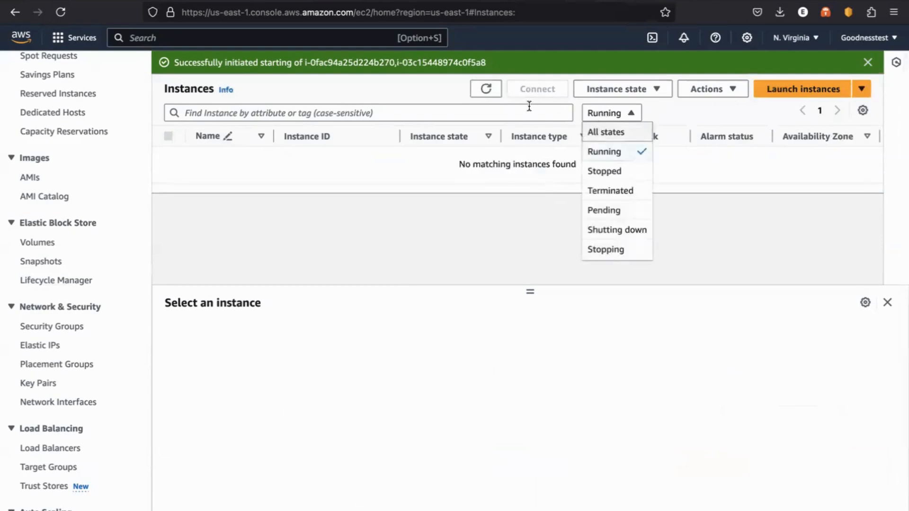
{"action": "left_click", "coordinate": [484, 91]}
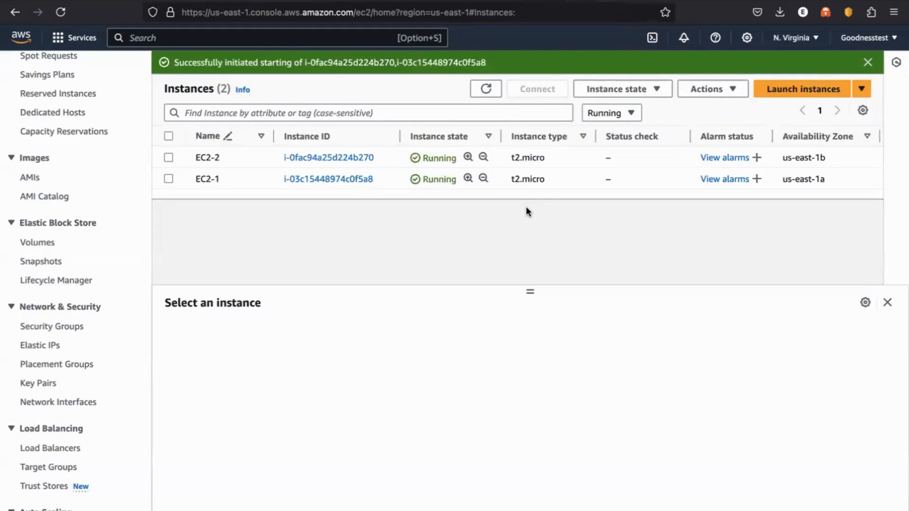
{"action": "left_click", "coordinate": [487, 94]}
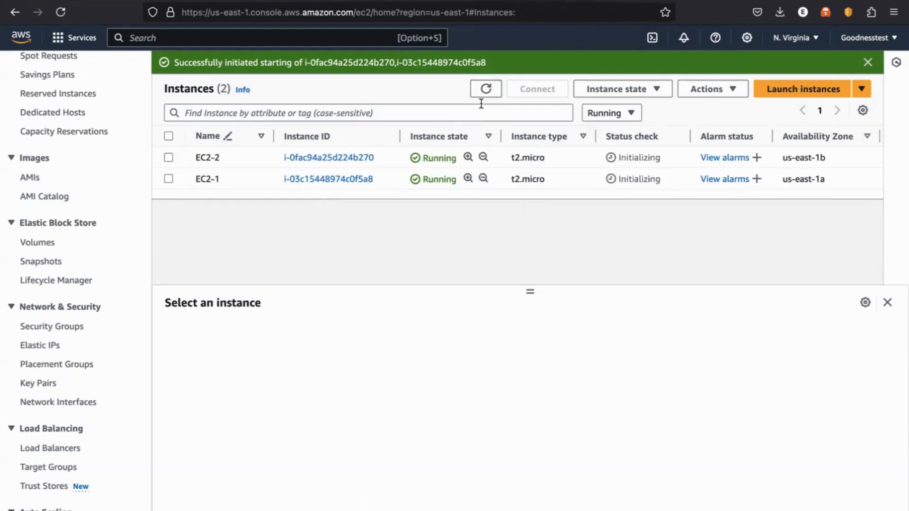
Copy EC2-2's new public IPv4 address, 44.211.194.37, and load it in the browser tab used for the second server
{"action": "left_click", "coordinate": [168, 159]}
{"action": "left_click", "coordinate": [168, 178]}
{"action": "left_click", "coordinate": [344, 157]}
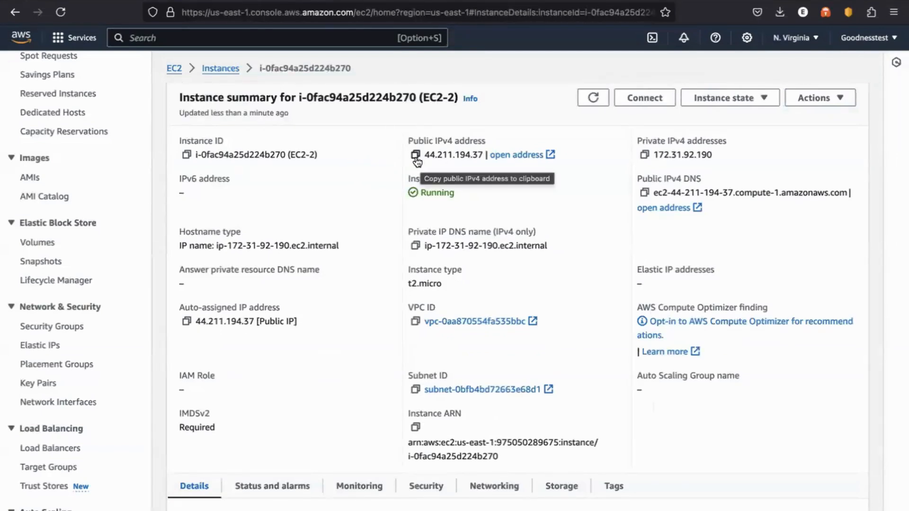
{"action": "left_click", "coordinate": [416, 155]}
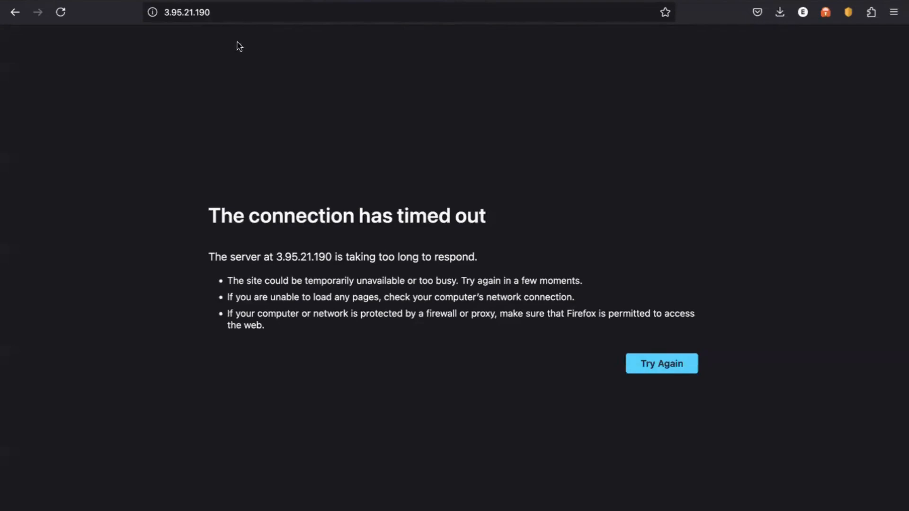
{"action": "left_click", "coordinate": [226, 7]}
{"action": "key", "text": "BackSpace"}
{"action": "key", "text": "ctrl+v"}
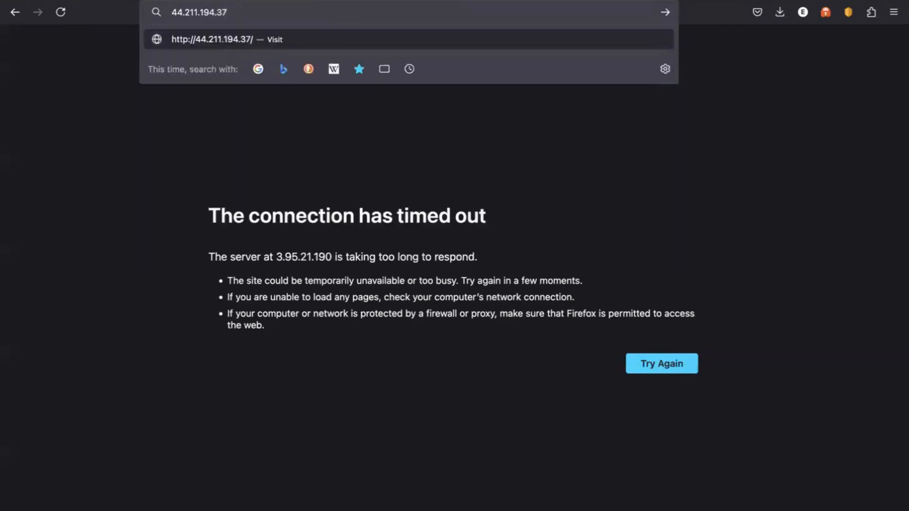
{"action": "key", "text": "Return"}
Copy EC2-1's new public IPv4 address, 44.197.171.230, from its summary and load it in the first server's browser tab
{"action": "left_click", "coordinate": [244, 1]}
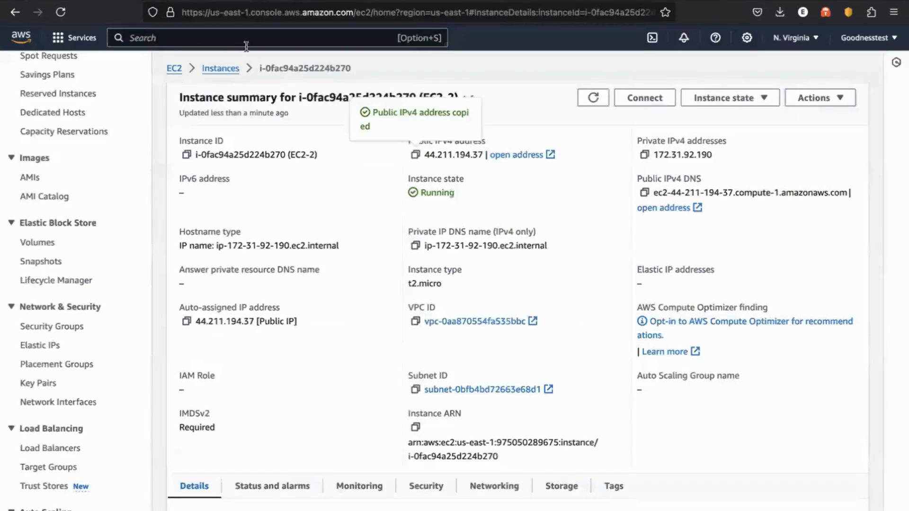
{"action": "left_click", "coordinate": [219, 69]}
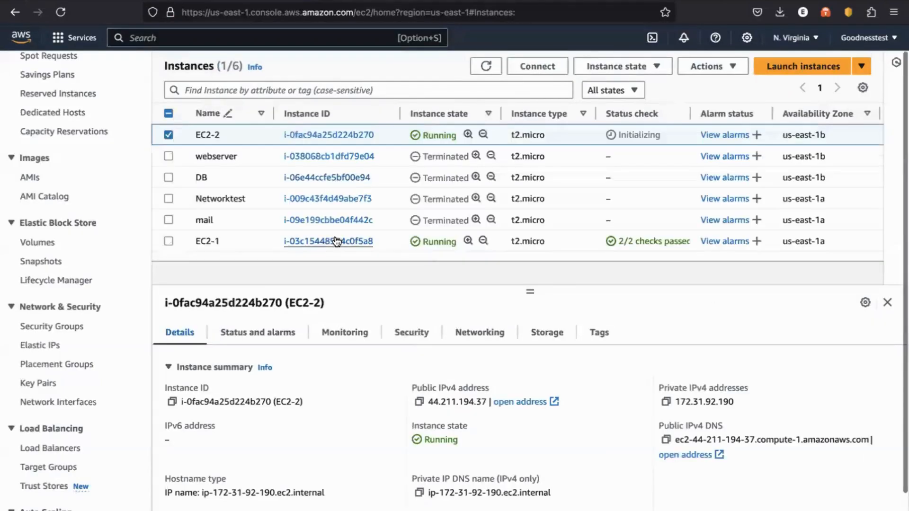
{"action": "left_click", "coordinate": [326, 241]}
{"action": "left_click", "coordinate": [413, 158]}
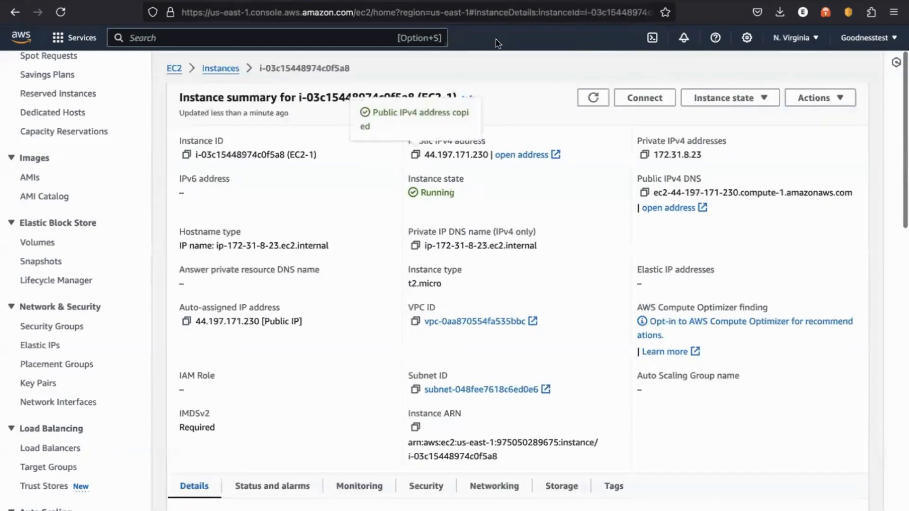
{"action": "left_click", "coordinate": [489, 1]}
{"action": "left_click", "coordinate": [250, 16]}
{"action": "left_click_drag", "start_coordinate": [250, 15], "coordinate": [172, 13]}
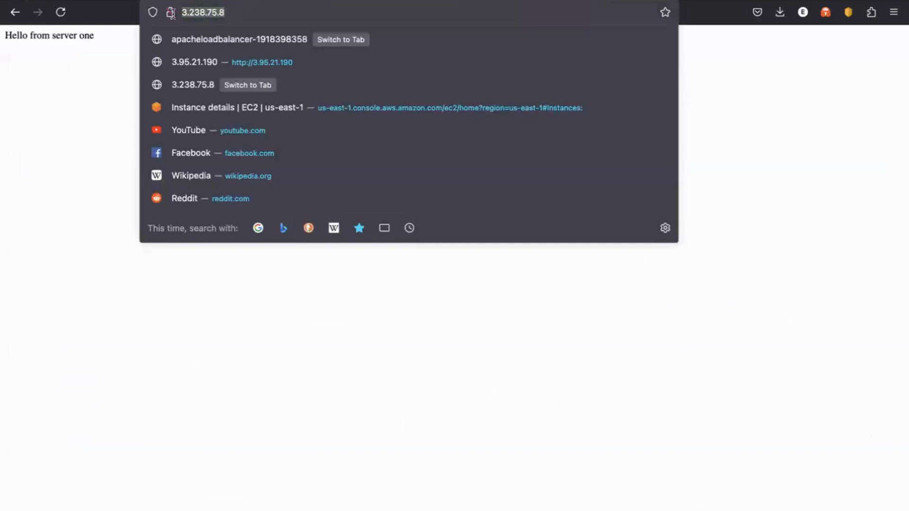
{"action": "key", "text": "BackSpace"}
{"action": "key", "text": "super+v"}
{"action": "key", "text": "Return"}
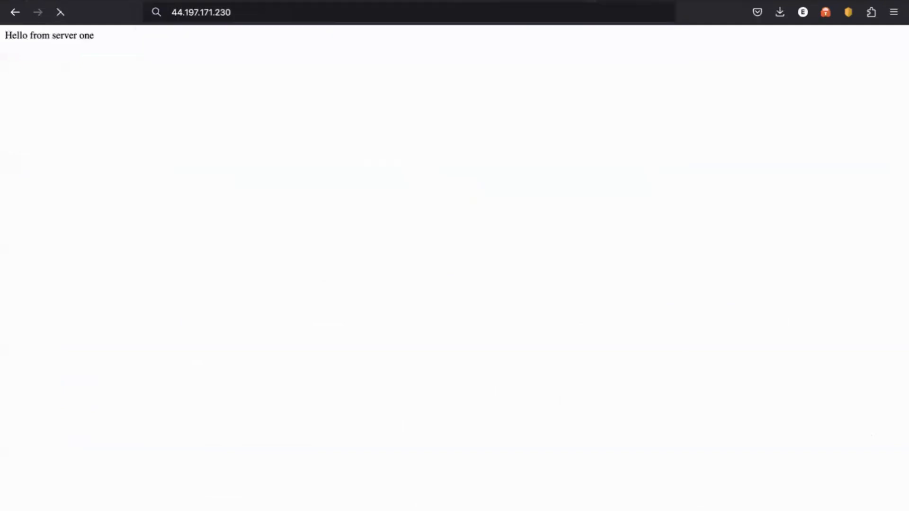
Return to the AWS console tab and go from EC2-1's summary through the EC2 home page to the running instances
{"action": "left_click", "coordinate": [231, 1]}
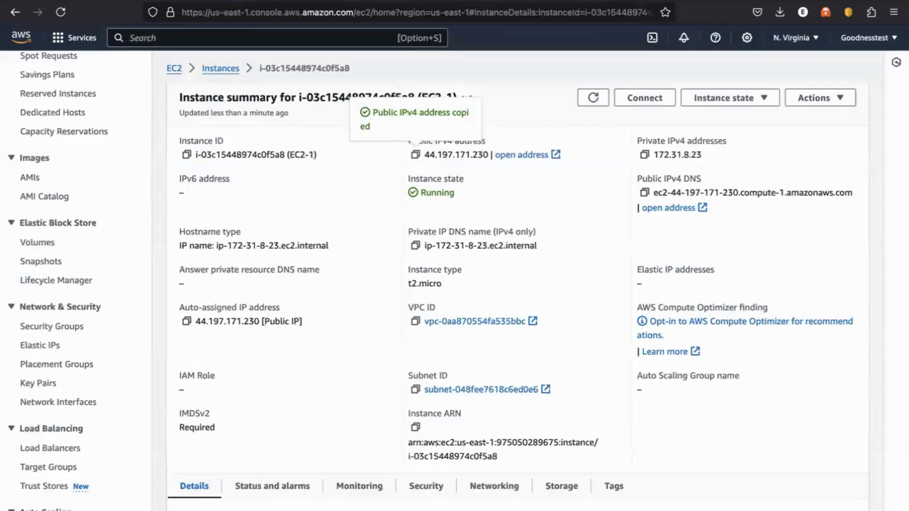
{"action": "left_click", "coordinate": [175, 70]}
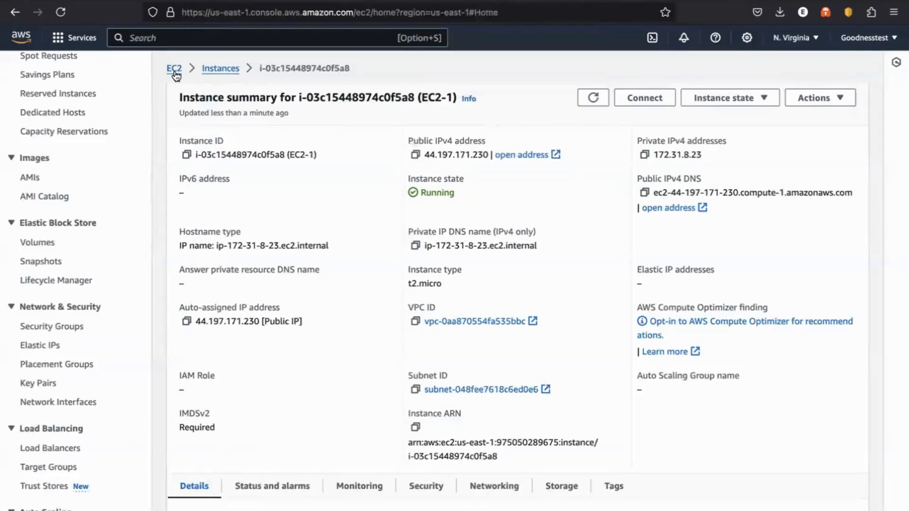
{"action": "left_click", "coordinate": [237, 143]}
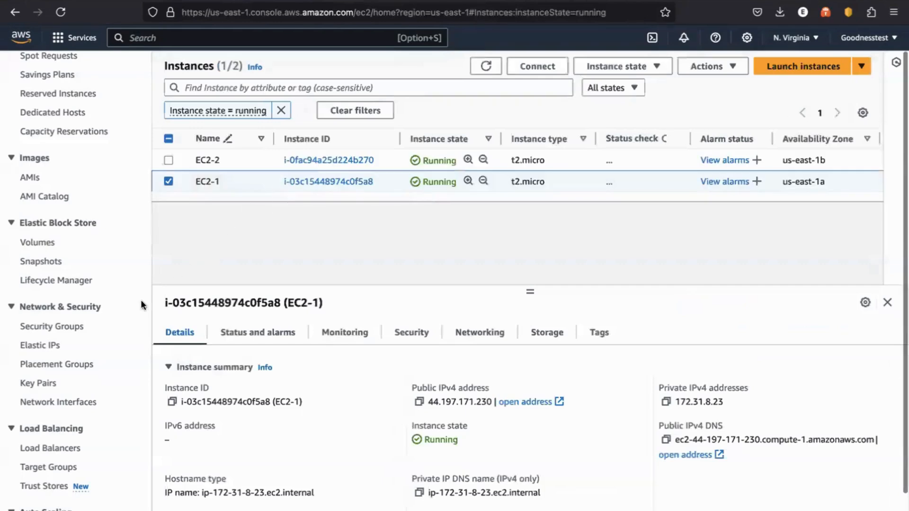
Allocate an Elastic IP address from Amazon's pool of IPv4 addresses with us-east-1 as the network border group
{"action": "left_click", "coordinate": [40, 348]}
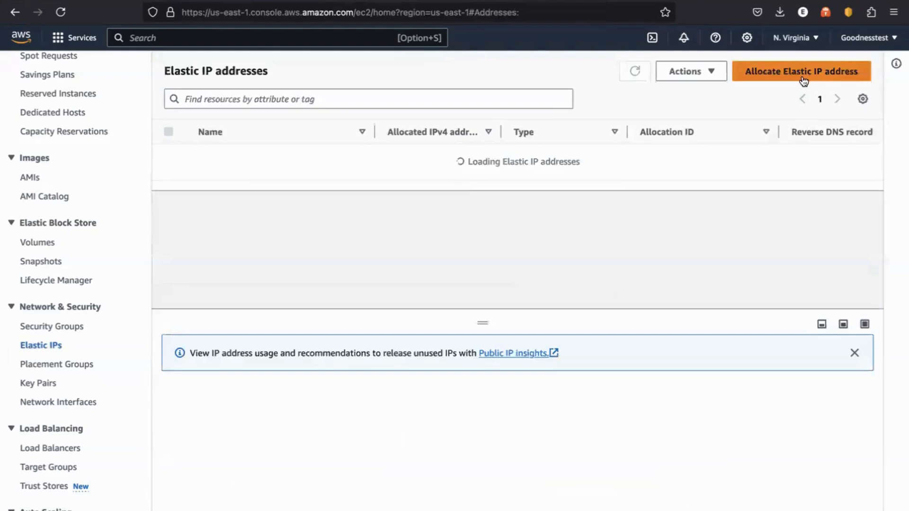
{"action": "left_click", "coordinate": [803, 75]}
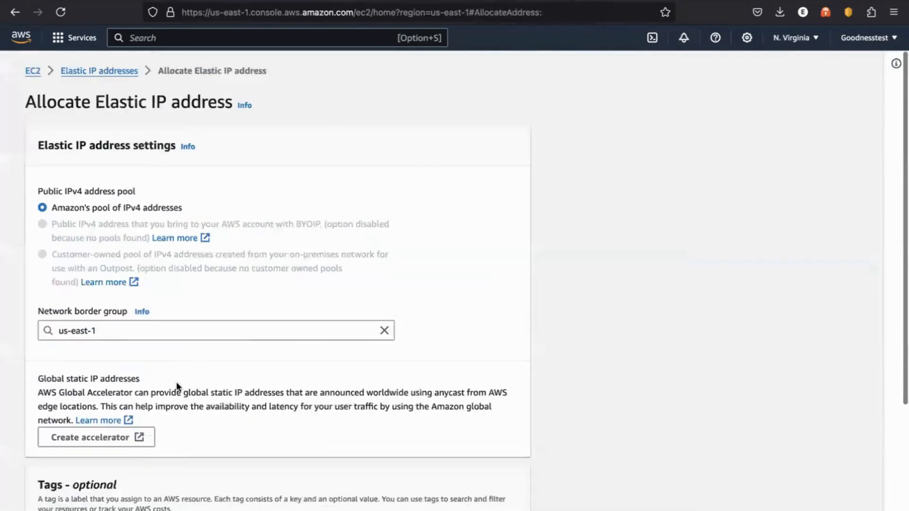
{"action": "scroll", "coordinate": [175, 376], "scroll_direction": "down", "scroll_amount": 5}
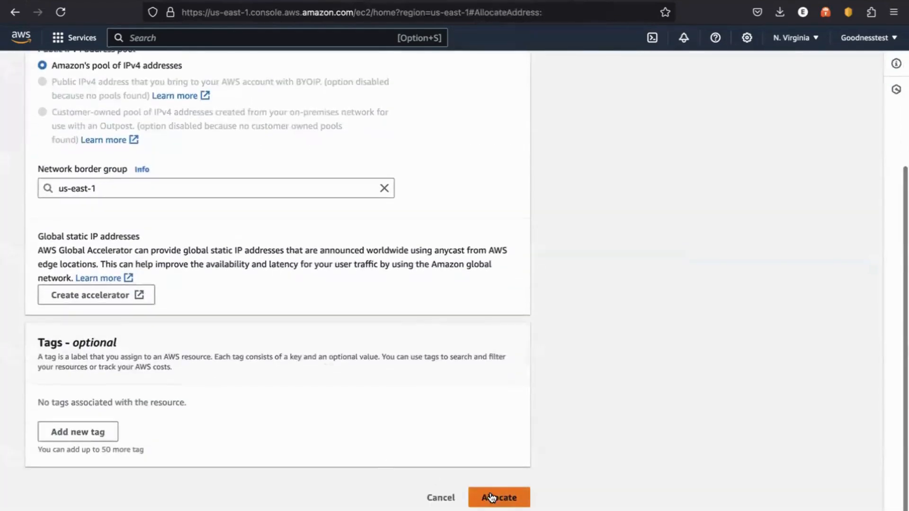
{"action": "left_click", "coordinate": [493, 498]}
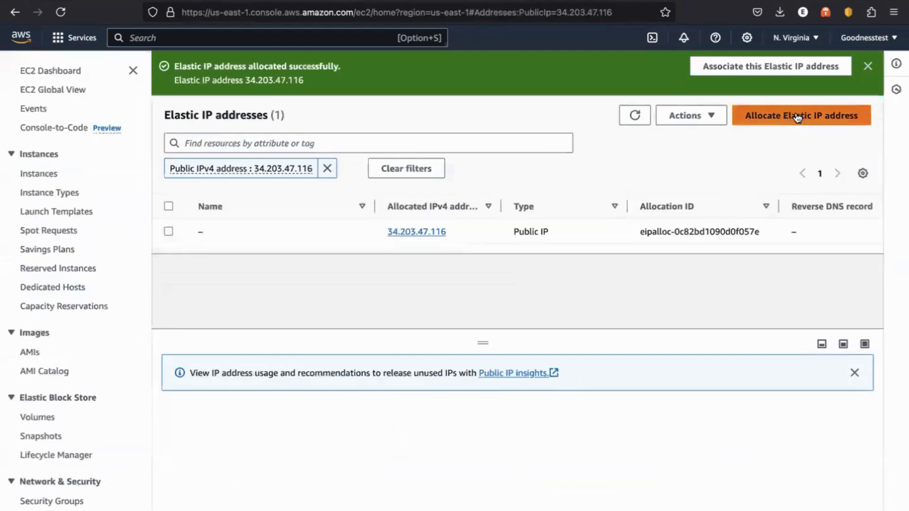
Allocate a second Elastic IP address from Amazon's pool in us-east-1, and refresh the unfiltered list of Elastic IPs
{"action": "left_click", "coordinate": [798, 118]}
{"action": "scroll", "coordinate": [394, 456], "scroll_direction": "down", "scroll_amount": 5}
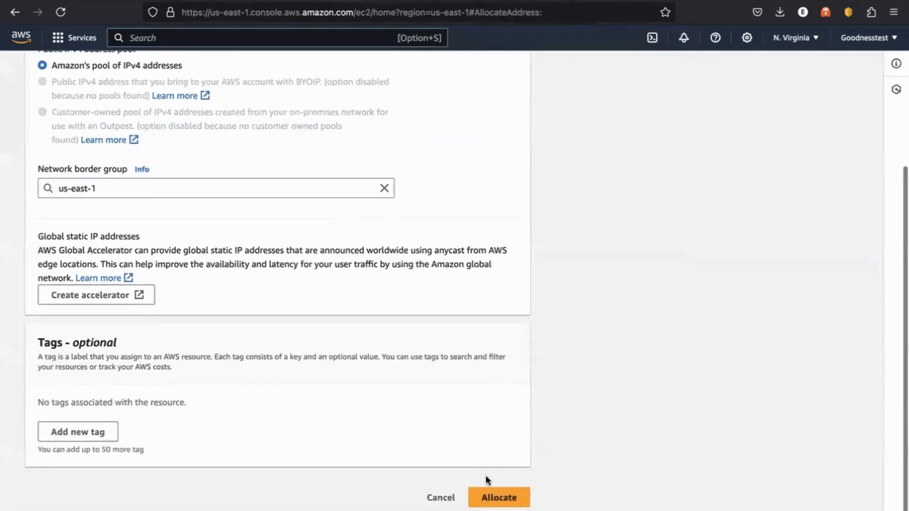
{"action": "scroll", "coordinate": [189, 187], "scroll_direction": "up", "scroll_amount": 1}
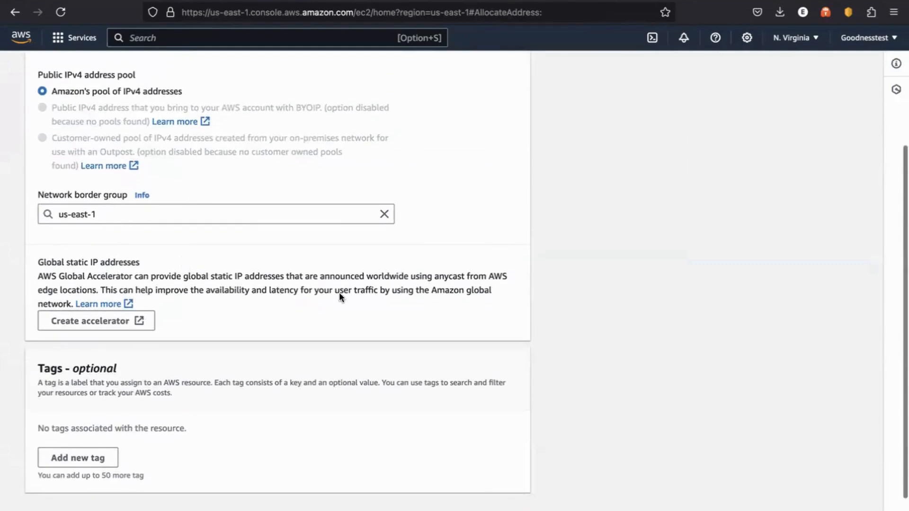
{"action": "scroll", "coordinate": [379, 331], "scroll_direction": "down", "scroll_amount": 1}
{"action": "left_click", "coordinate": [507, 495]}
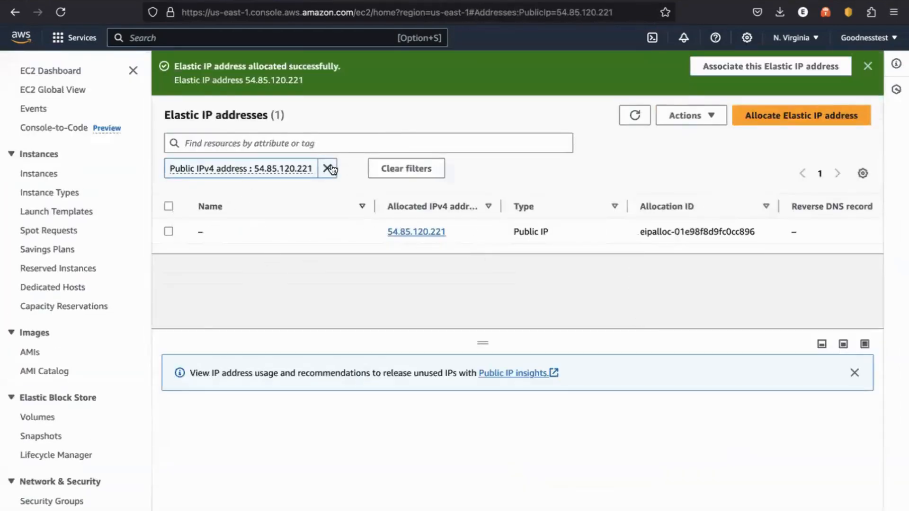
{"action": "left_click", "coordinate": [327, 169]}
{"action": "left_click", "coordinate": [632, 116]}
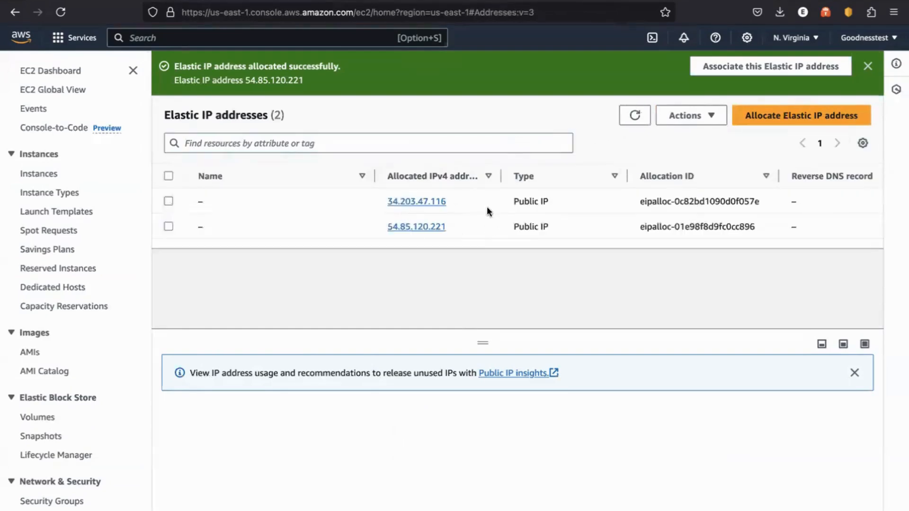
Associate Elastic IP 34.203.47.116 with instance i-03c15448974c0f5a8 (EC2-1) and private IP 172.31.8.23, allowing reassociation
{"action": "left_click", "coordinate": [425, 201]}
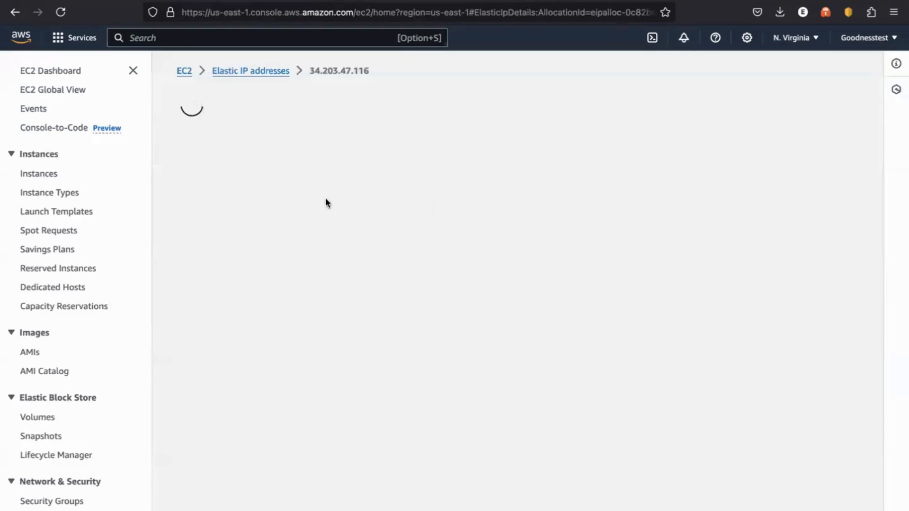
{"action": "scroll", "coordinate": [284, 299], "scroll_direction": "down", "scroll_amount": 2}
{"action": "scroll", "coordinate": [843, 74], "scroll_direction": "up", "scroll_amount": 1}
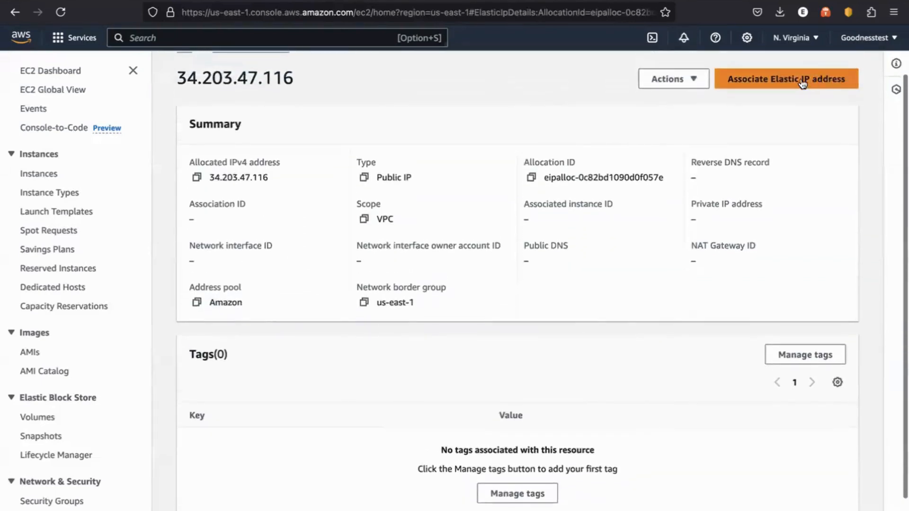
{"action": "left_click", "coordinate": [802, 83]}
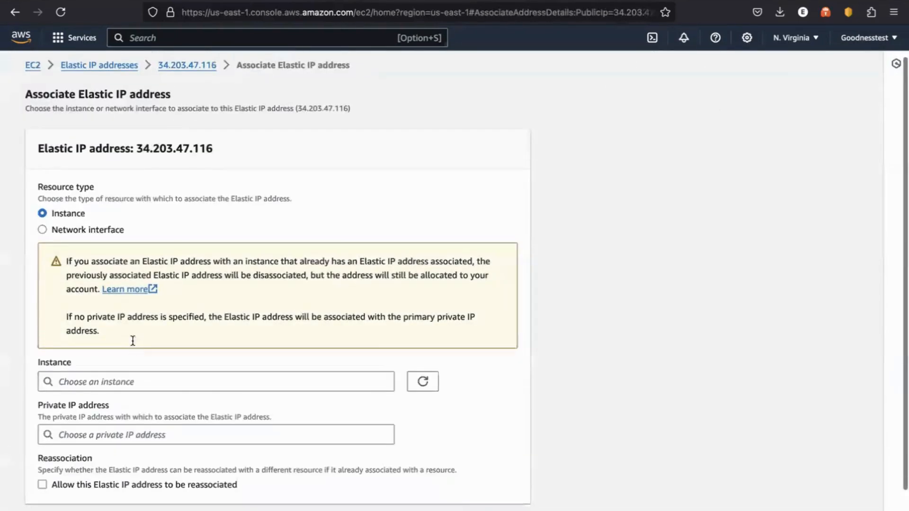
{"action": "scroll", "coordinate": [133, 341], "scroll_direction": "down", "scroll_amount": 1}
{"action": "left_click", "coordinate": [128, 351]}
{"action": "left_click", "coordinate": [126, 393]}
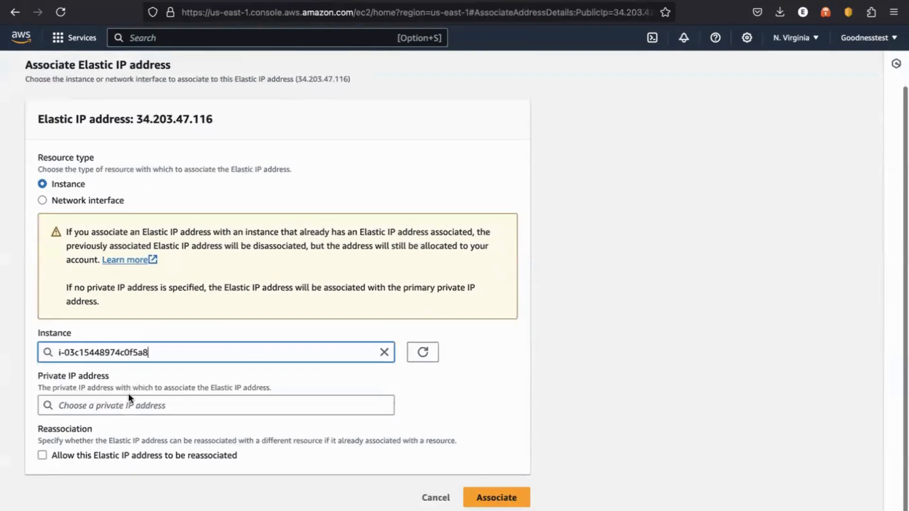
{"action": "left_click", "coordinate": [130, 403]}
{"action": "left_click", "coordinate": [75, 422]}
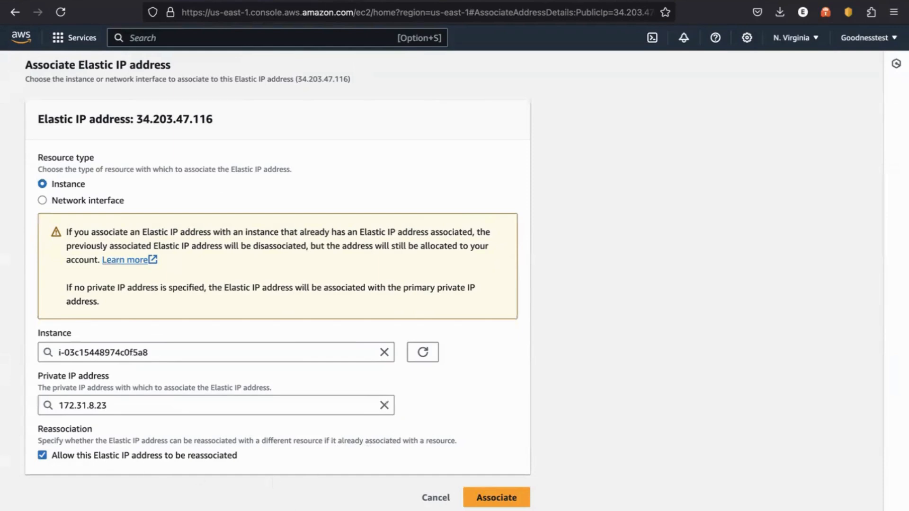
{"action": "left_click", "coordinate": [515, 497]}
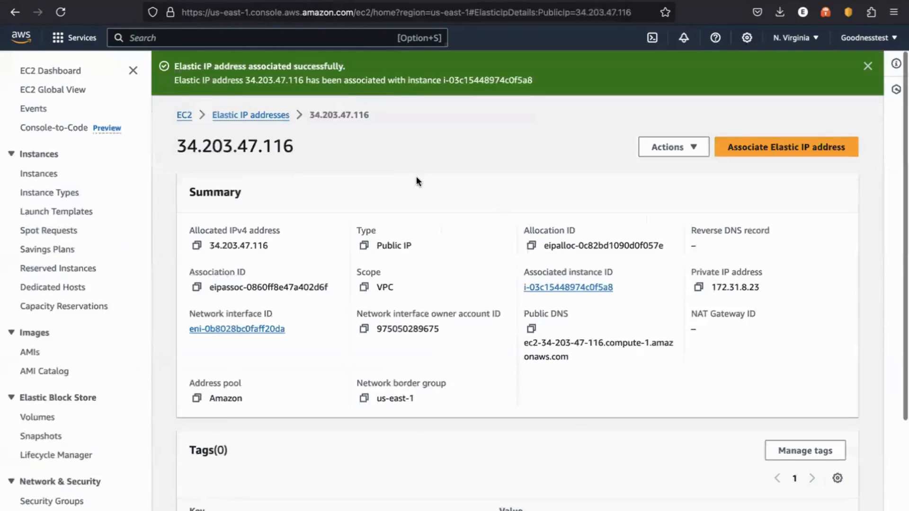
Associate Elastic IP 54.85.120.221 with instance i-0fac94a25d224b270 (EC2-2) and private IP 172.31.92.190, allowing reassociation, and refresh the unfiltered address list
{"action": "left_click", "coordinate": [257, 115]}
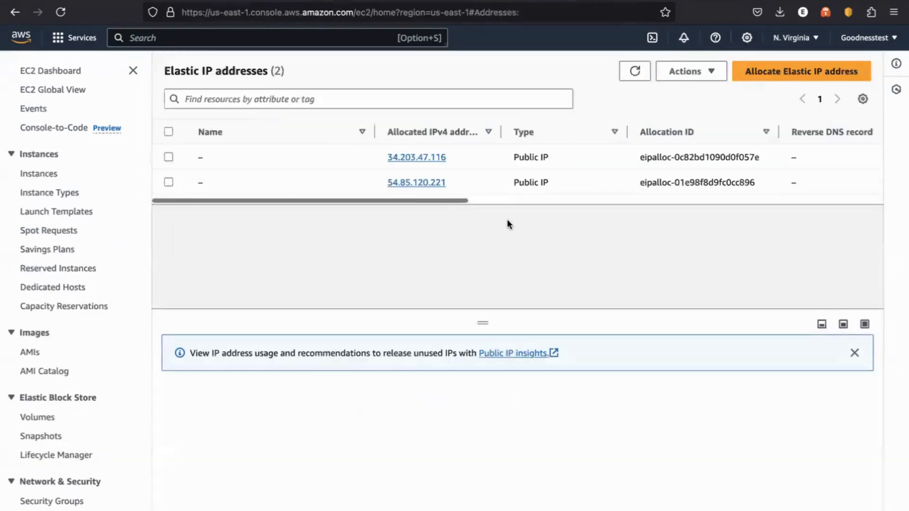
{"action": "left_click", "coordinate": [169, 182]}
{"action": "left_click", "coordinate": [696, 71]}
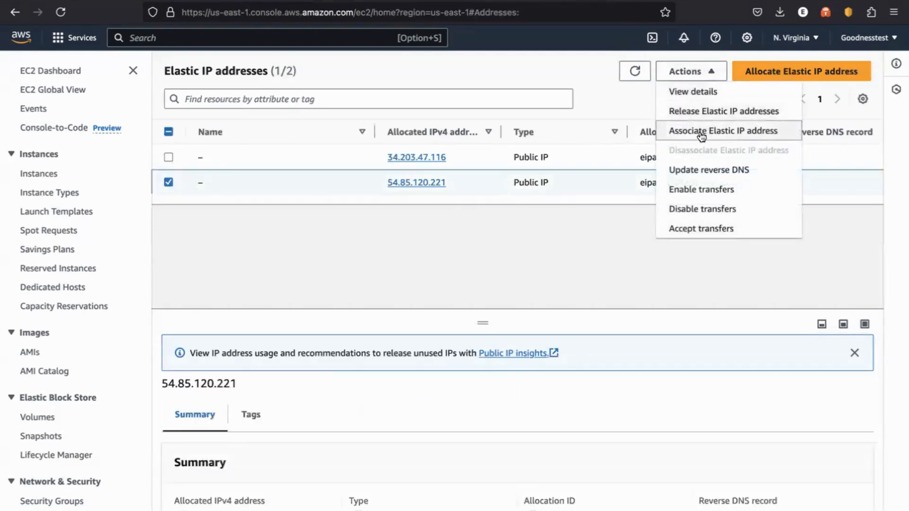
{"action": "left_click", "coordinate": [701, 137]}
{"action": "scroll", "coordinate": [273, 342], "scroll_direction": "down", "scroll_amount": 1}
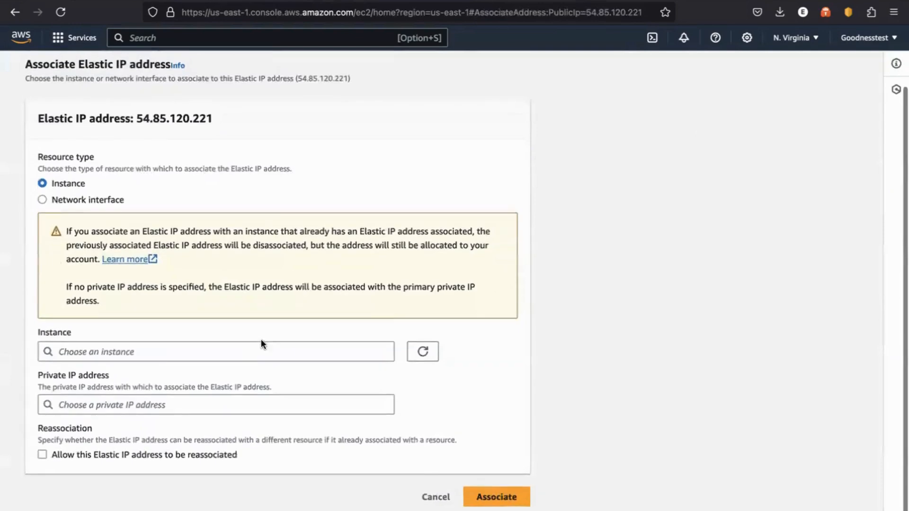
{"action": "left_click", "coordinate": [258, 350]}
{"action": "left_click", "coordinate": [209, 375]}
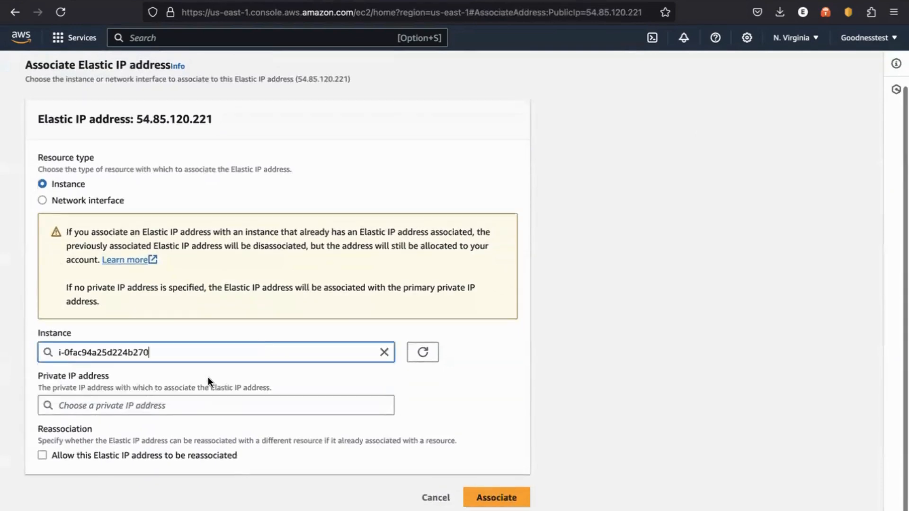
{"action": "left_click", "coordinate": [177, 403]}
{"action": "left_click", "coordinate": [146, 426]}
{"action": "left_click", "coordinate": [43, 456]}
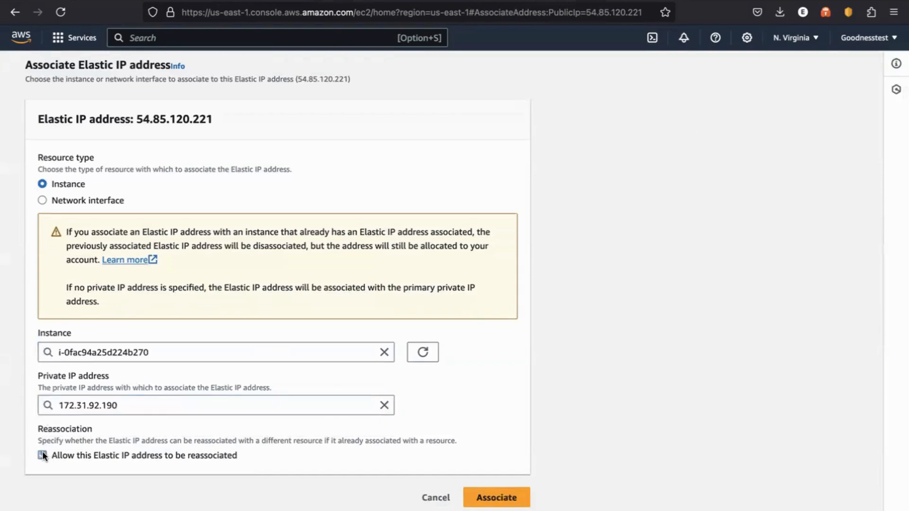
{"action": "left_click", "coordinate": [485, 495]}
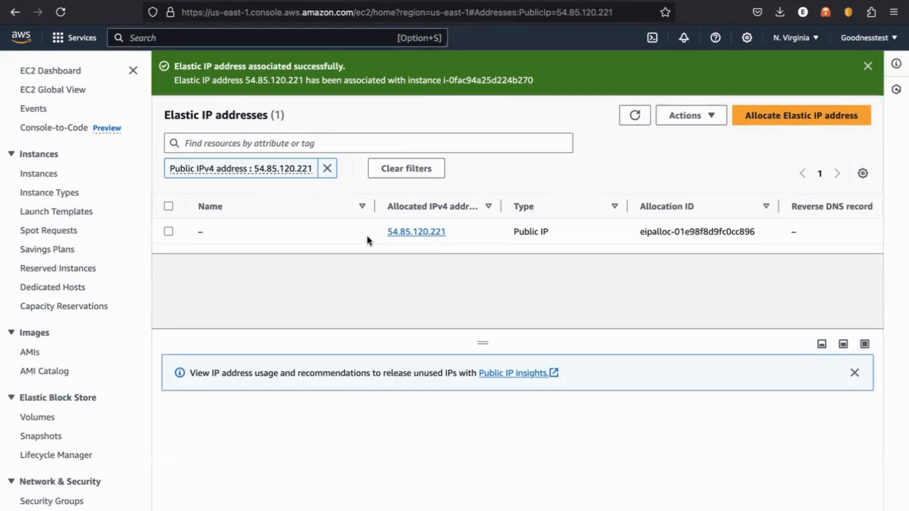
{"action": "left_click", "coordinate": [377, 169]}
{"action": "left_click", "coordinate": [634, 115]}
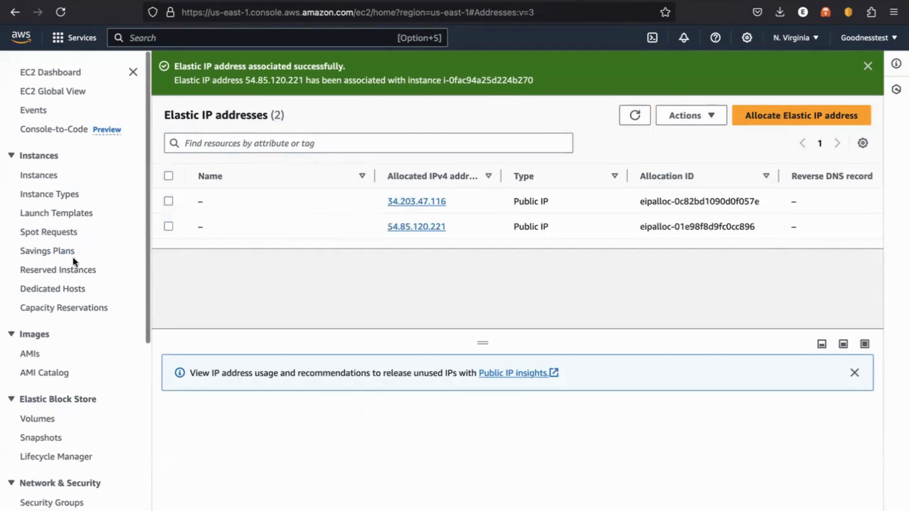
Open the running instances from the EC2 Dashboard, select both EC2-2 and EC2-1, and refresh the list
{"action": "left_click", "coordinate": [45, 69]}
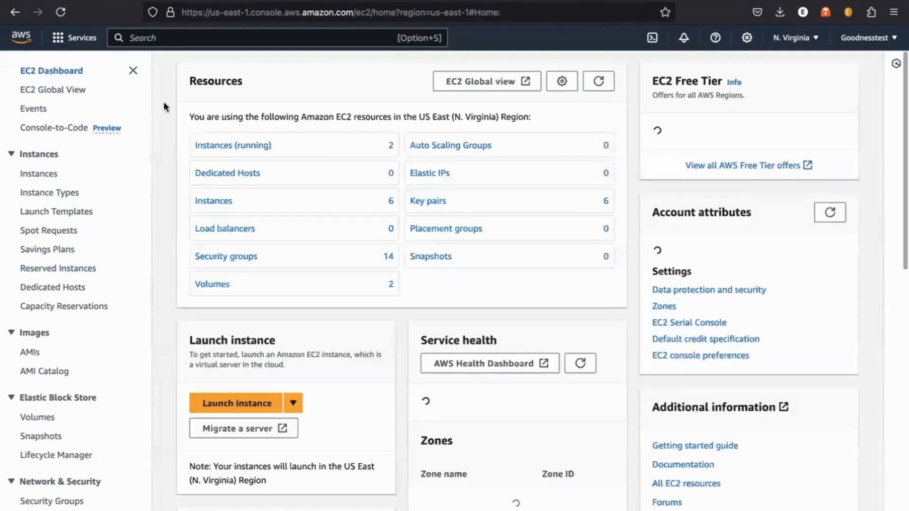
{"action": "left_click", "coordinate": [246, 145]}
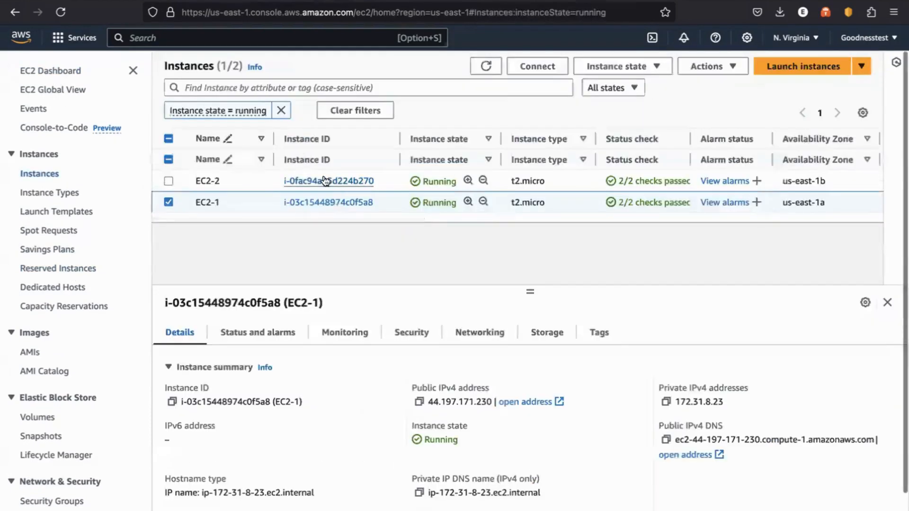
{"action": "left_click", "coordinate": [168, 181]}
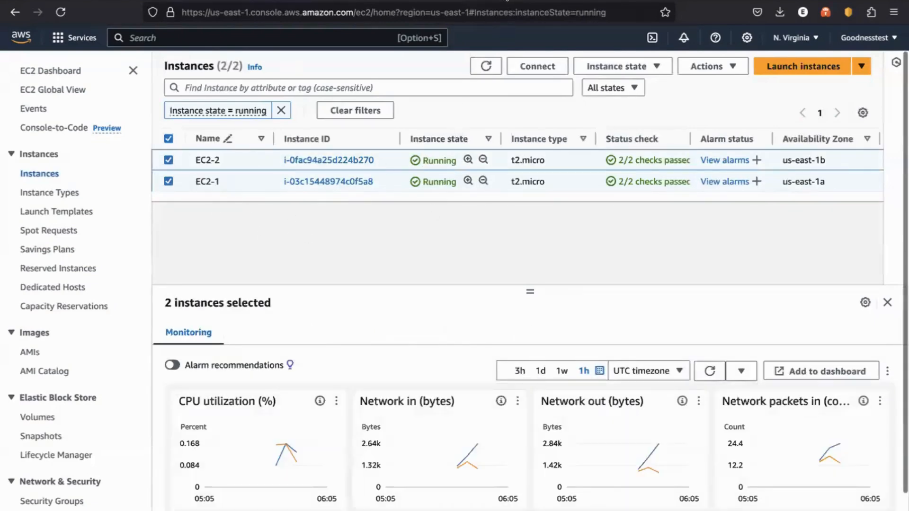
{"action": "left_click", "coordinate": [480, 70]}
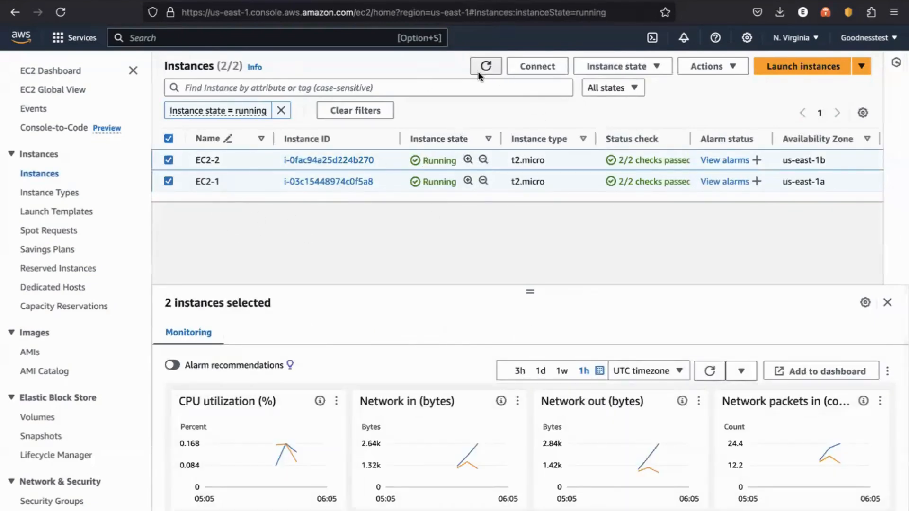
Copy EC2-2's public IPv4 address, 54.85.120.221, from its summary and load it in the second server's browser tab
{"action": "left_click", "coordinate": [331, 159]}
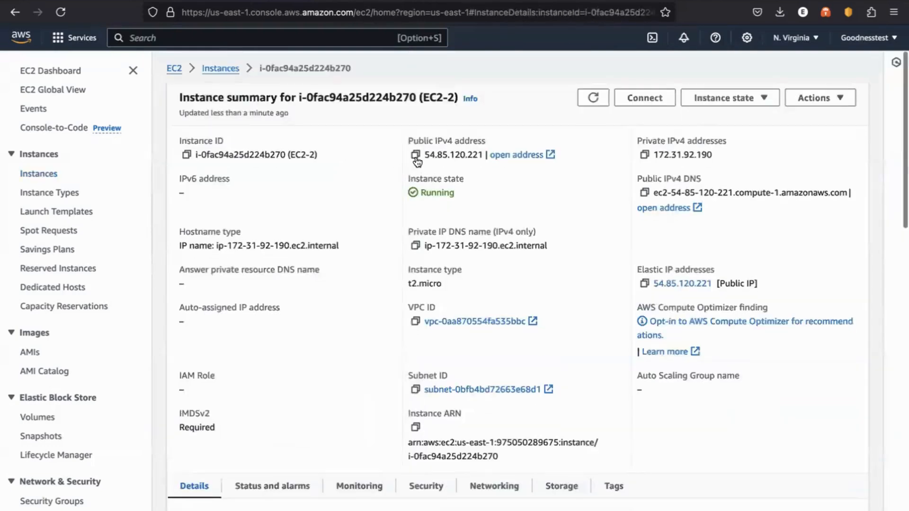
{"action": "left_click", "coordinate": [415, 155]}
{"action": "left_click", "coordinate": [299, 1]}
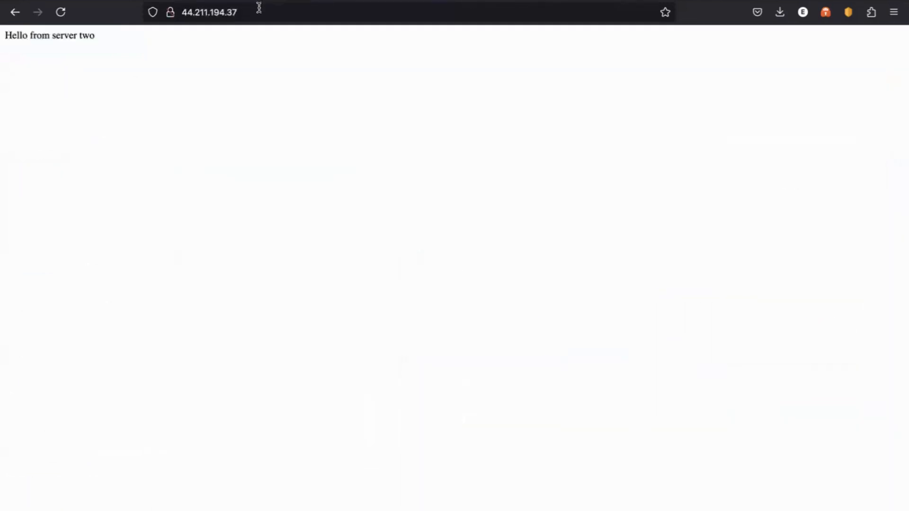
{"action": "left_click_drag", "start_coordinate": [259, 10], "coordinate": [119, 7]}
{"action": "key", "text": "BackSpace"}
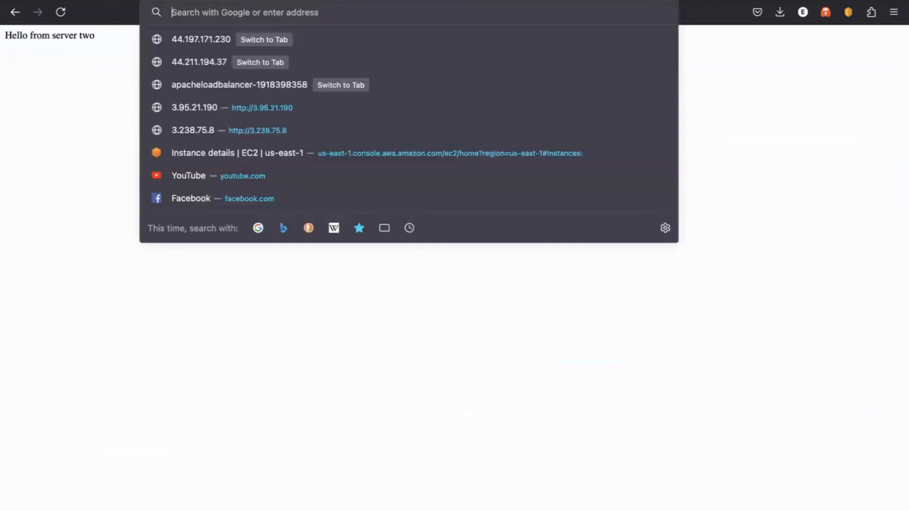
{"action": "key", "text": "ctrl+v"}
{"action": "key", "text": "Return"}
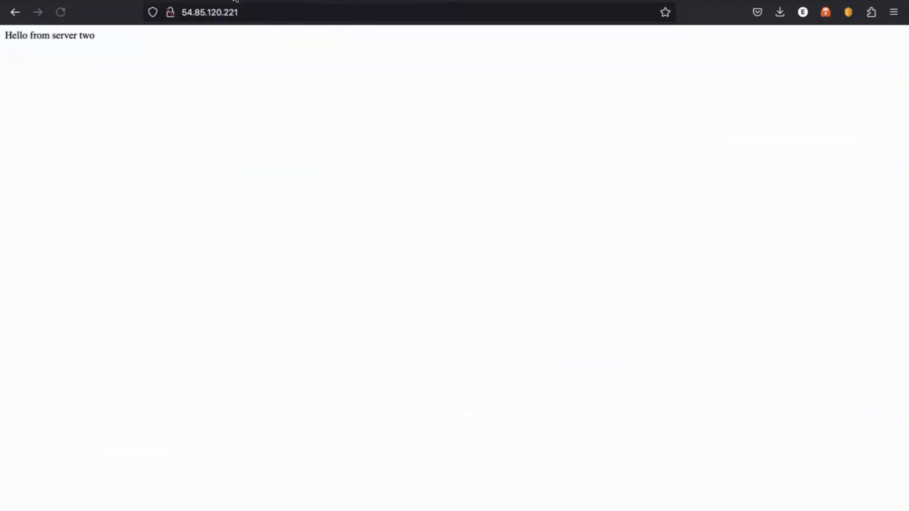
Copy EC2-1's public IPv4 address, 34.203.47.116, from its instance summary and load it in the first server's browser tab
{"action": "left_click", "coordinate": [235, 1]}
{"action": "left_click", "coordinate": [218, 68]}
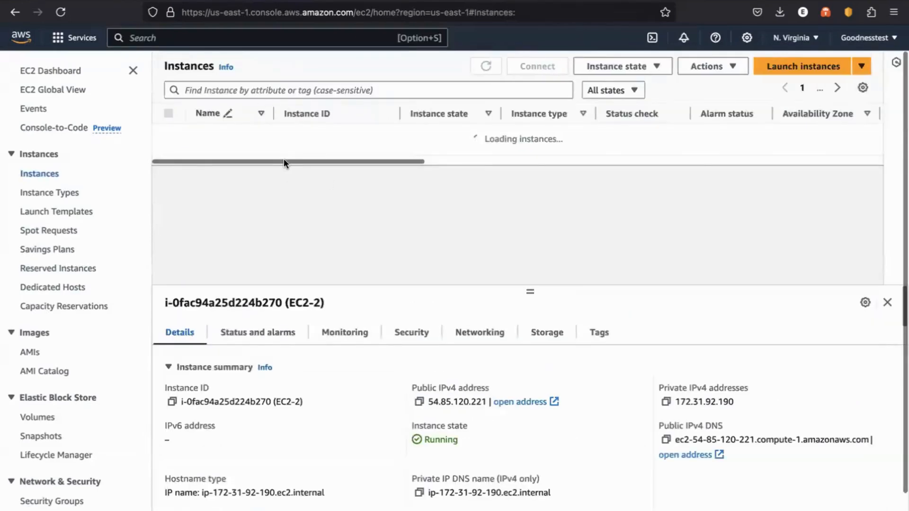
{"action": "left_click", "coordinate": [318, 244]}
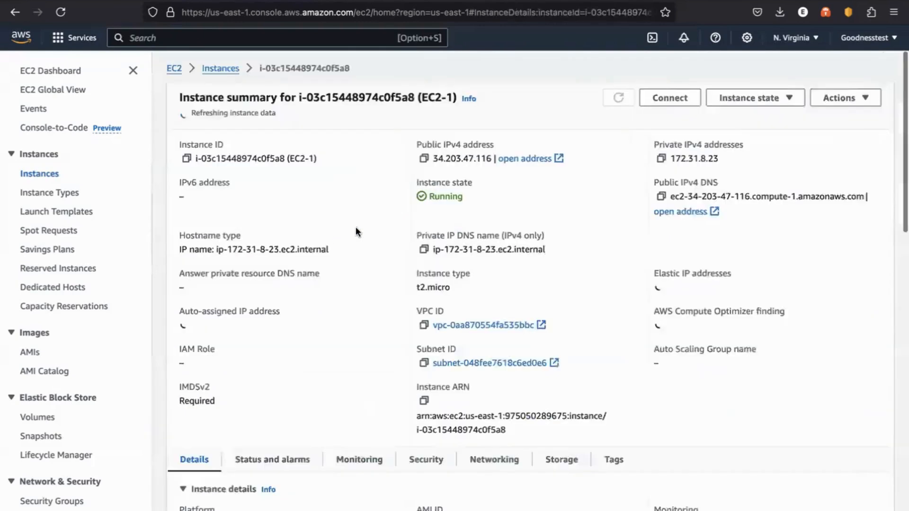
{"action": "left_click", "coordinate": [416, 155]}
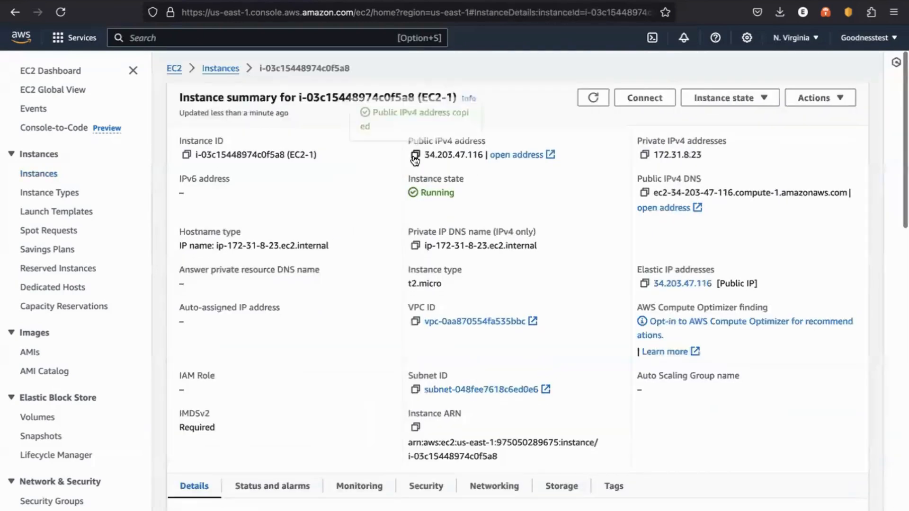
{"action": "left_click", "coordinate": [482, 1]}
{"action": "left_click_drag", "start_coordinate": [253, 12], "coordinate": [167, 14]}
{"action": "key", "text": "BackSpace"}
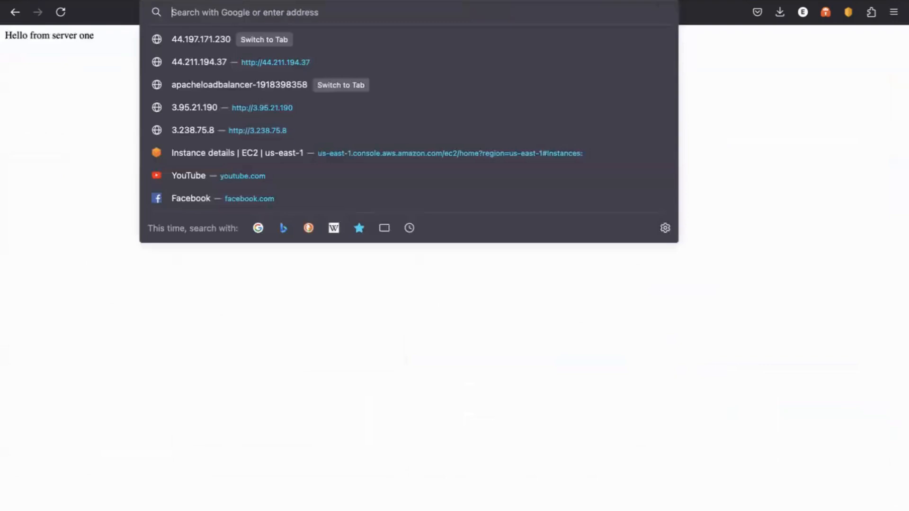
{"action": "key", "text": "ctrl+v"}
{"action": "key", "text": "Return"}
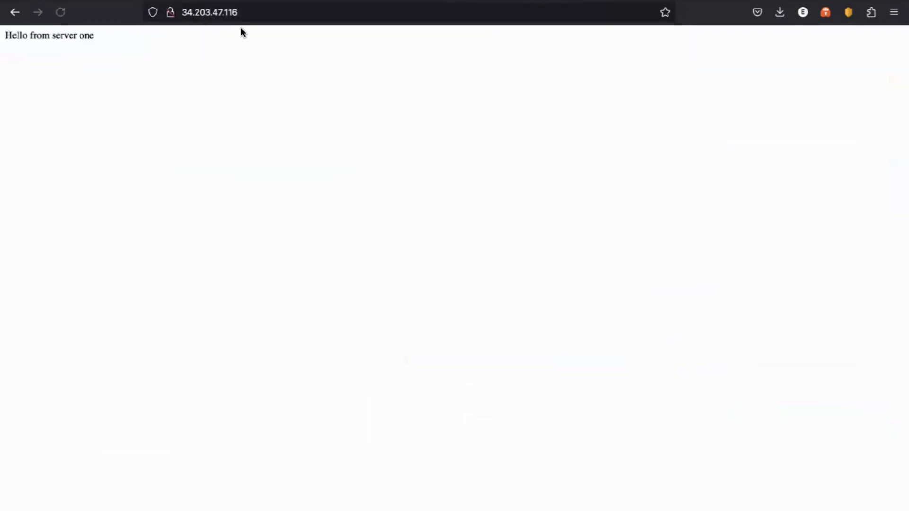
Return to the EC2 instances list, select EC2-2 along with EC2-1, and stop both instances
{"action": "left_click", "coordinate": [215, 1]}
{"action": "left_click", "coordinate": [217, 69]}
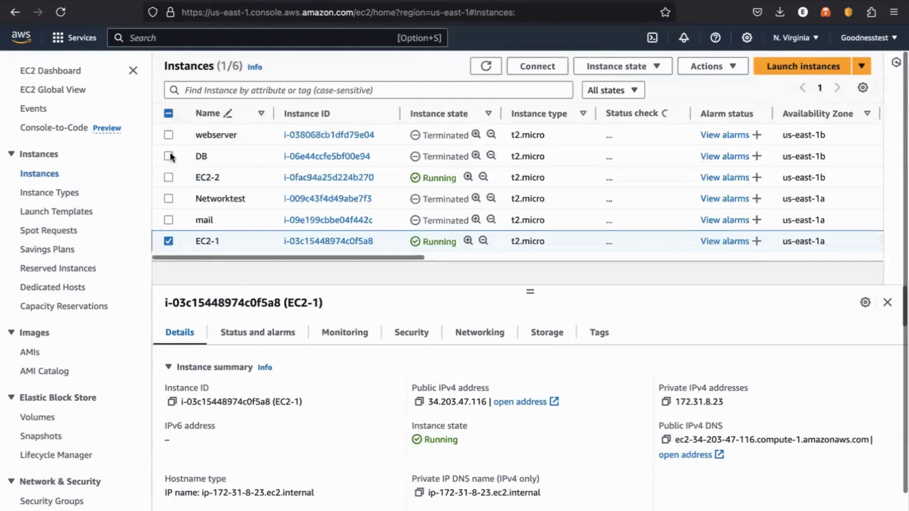
{"action": "left_click", "coordinate": [168, 177]}
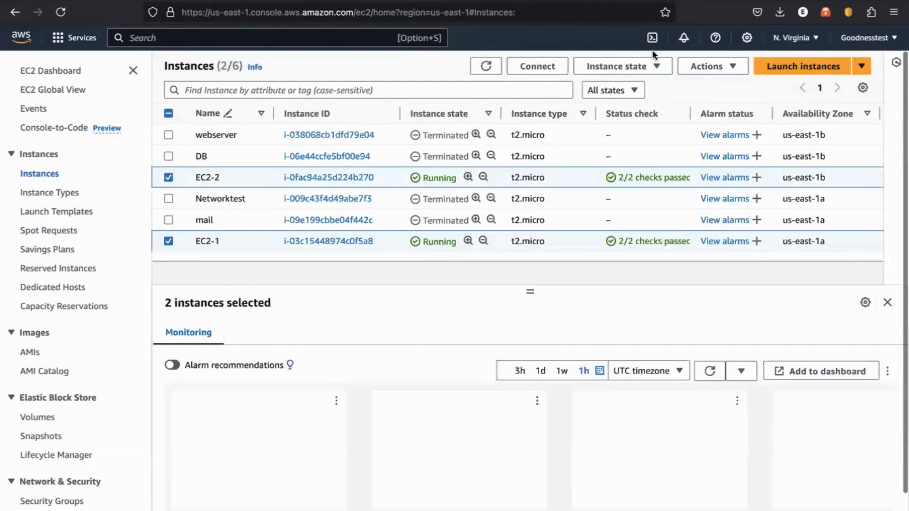
{"action": "left_click", "coordinate": [625, 67]}
{"action": "left_click", "coordinate": [616, 92]}
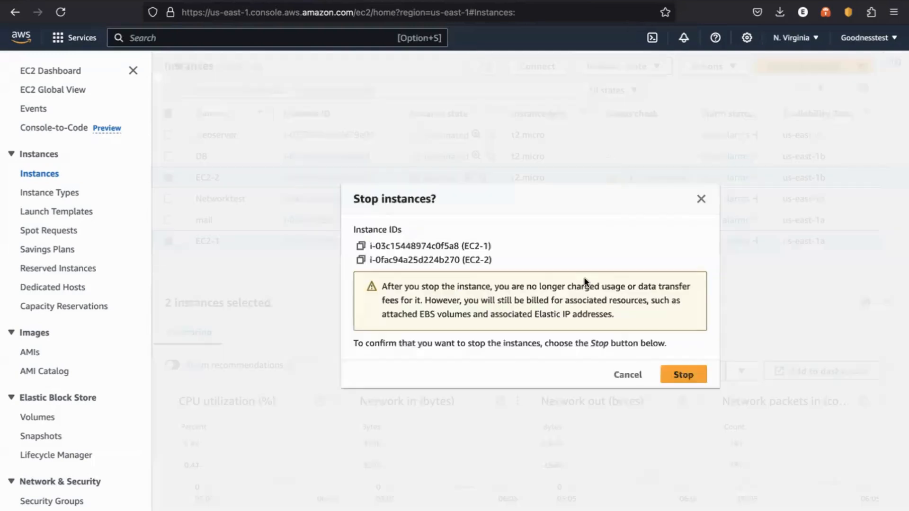
{"action": "left_click", "coordinate": [670, 377]}
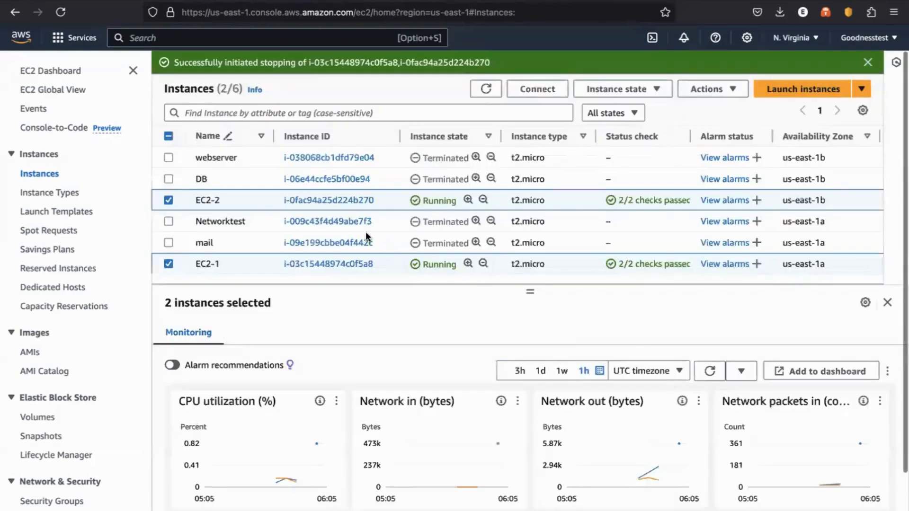
Examine EC2-2's summary while it stops, refreshing it, and check both servers' states and EC2-2's public IPv4 address once stopped
{"action": "left_click", "coordinate": [327, 200]}
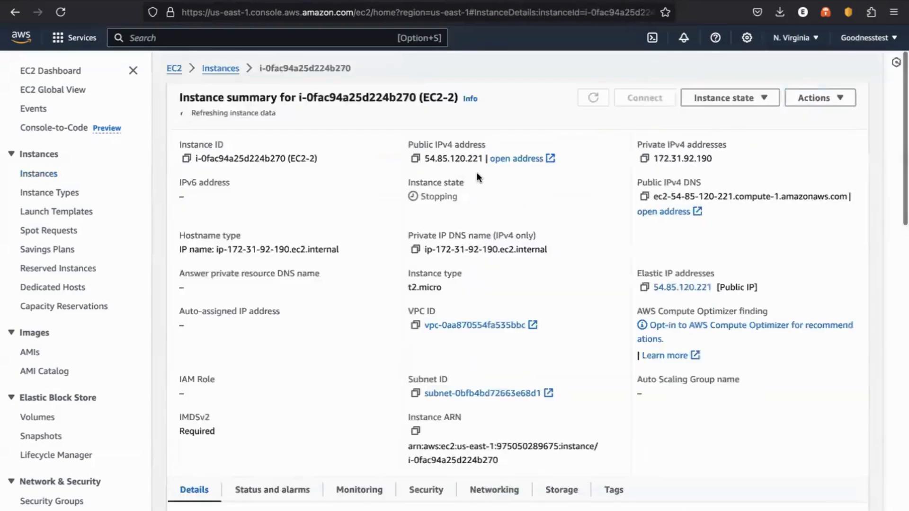
{"action": "left_click", "coordinate": [591, 97]}
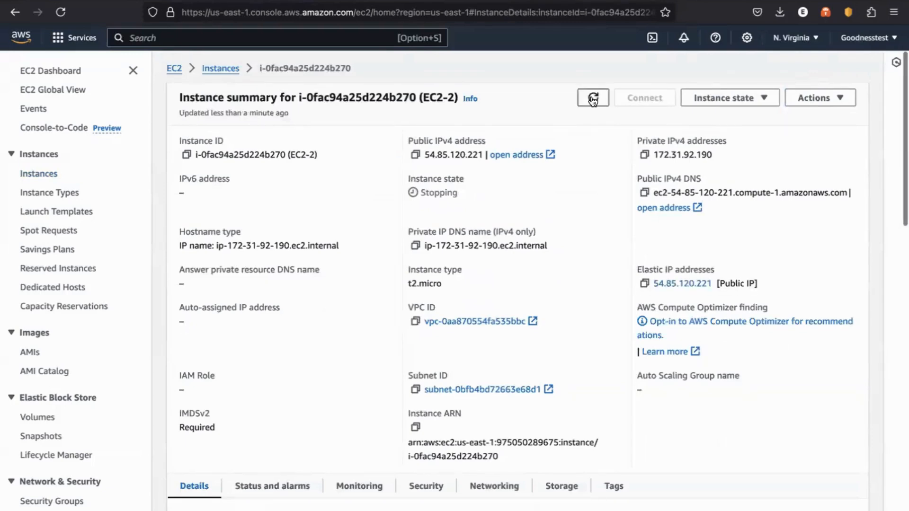
{"action": "left_click", "coordinate": [592, 97]}
{"action": "left_click", "coordinate": [591, 97]}
{"action": "left_click", "coordinate": [592, 98]}
{"action": "left_click", "coordinate": [590, 97]}
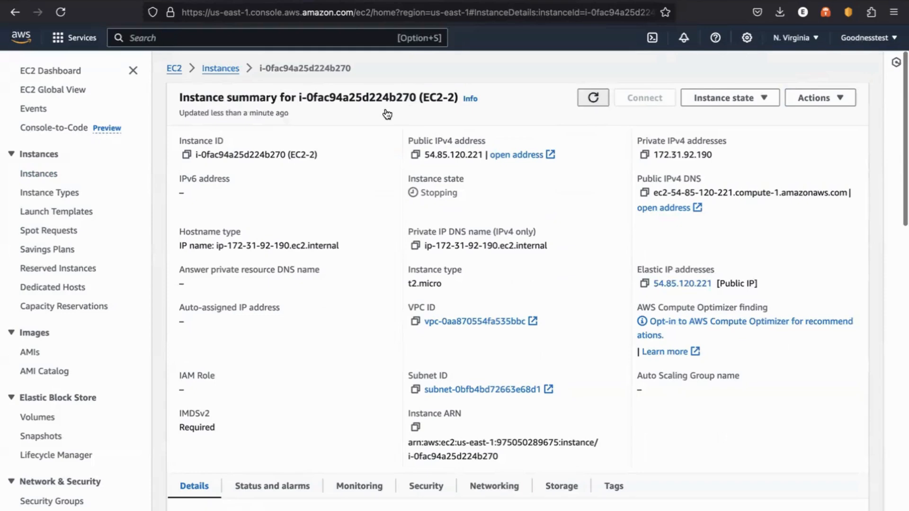
{"action": "left_click", "coordinate": [223, 70]}
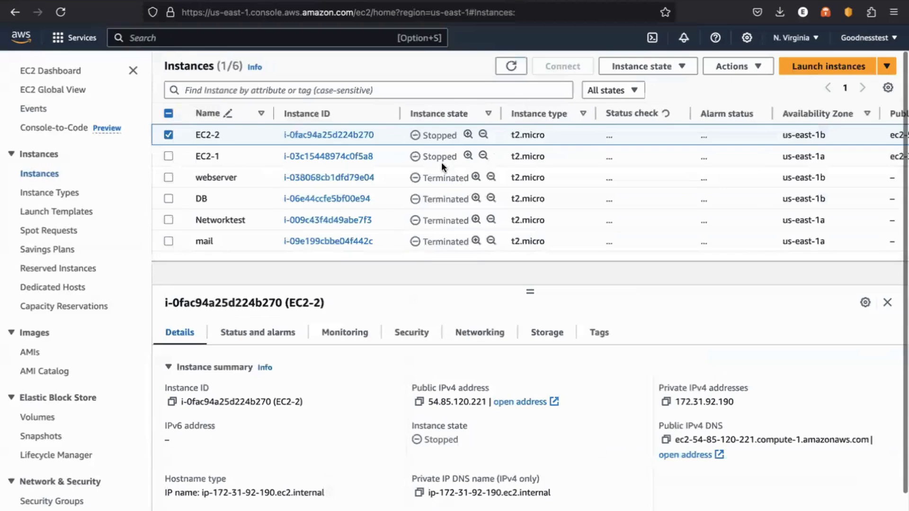
{"action": "left_click", "coordinate": [350, 135]}
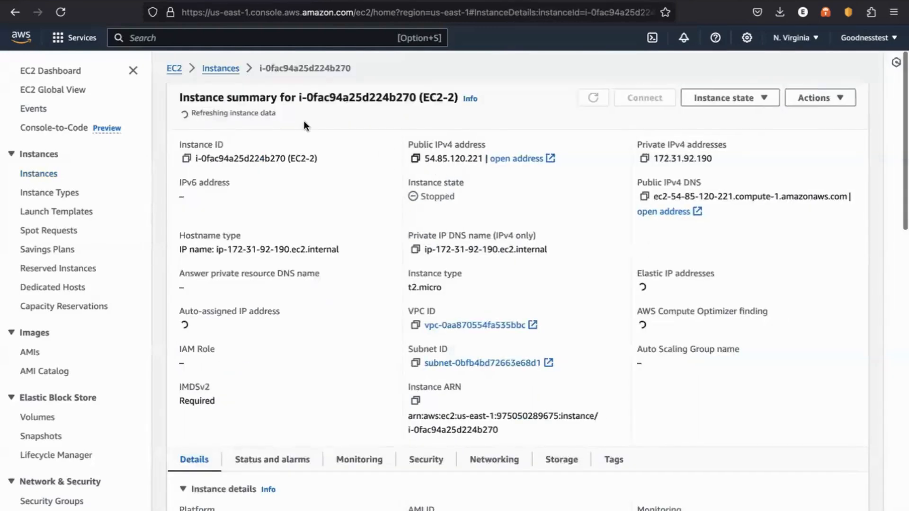
Return to the instances list, select both EC2-2 and EC2-1, and start them again
{"action": "left_click", "coordinate": [221, 69]}
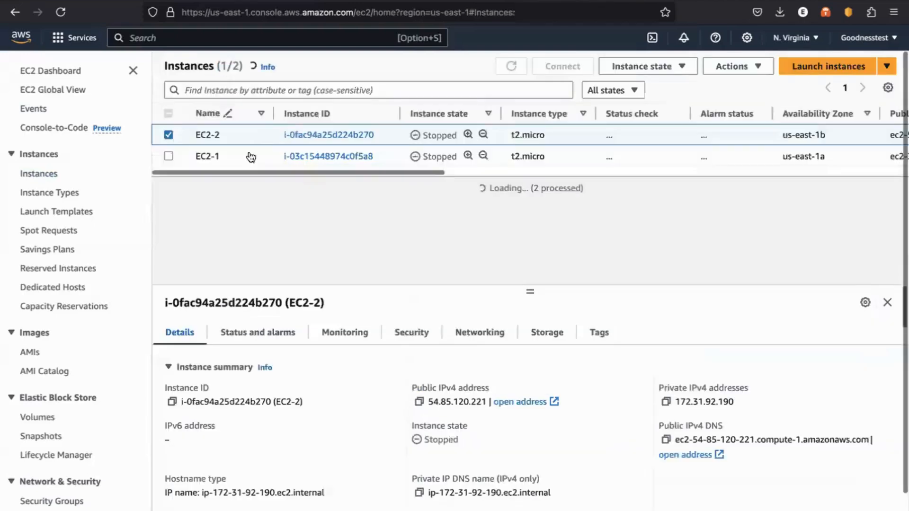
{"action": "left_click", "coordinate": [172, 152]}
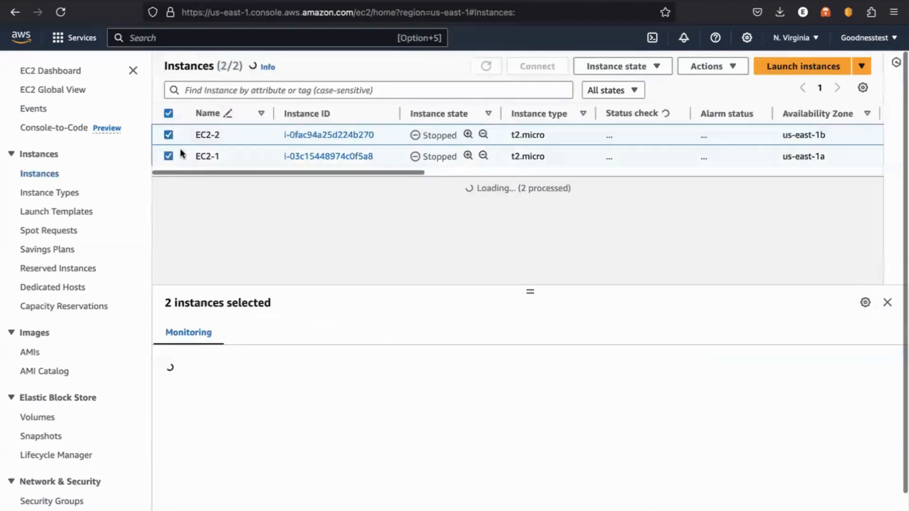
{"action": "left_click", "coordinate": [607, 73]}
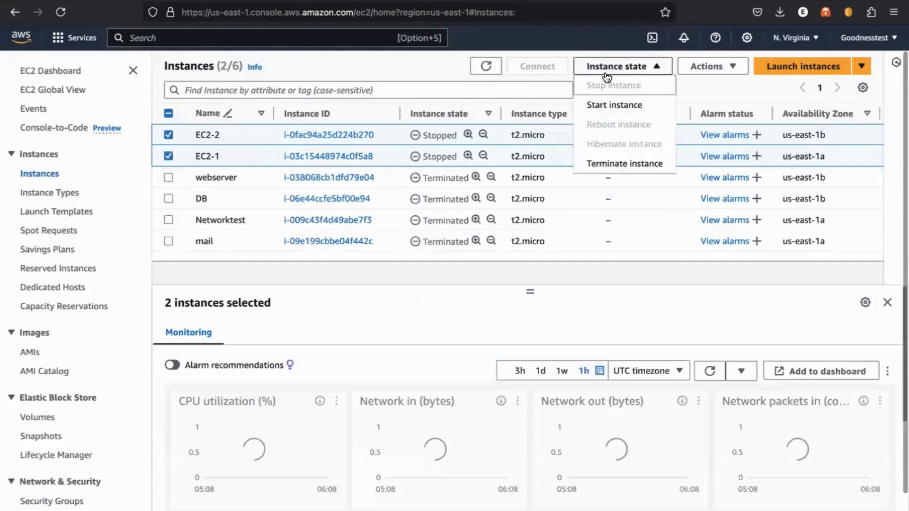
{"action": "left_click", "coordinate": [611, 105]}
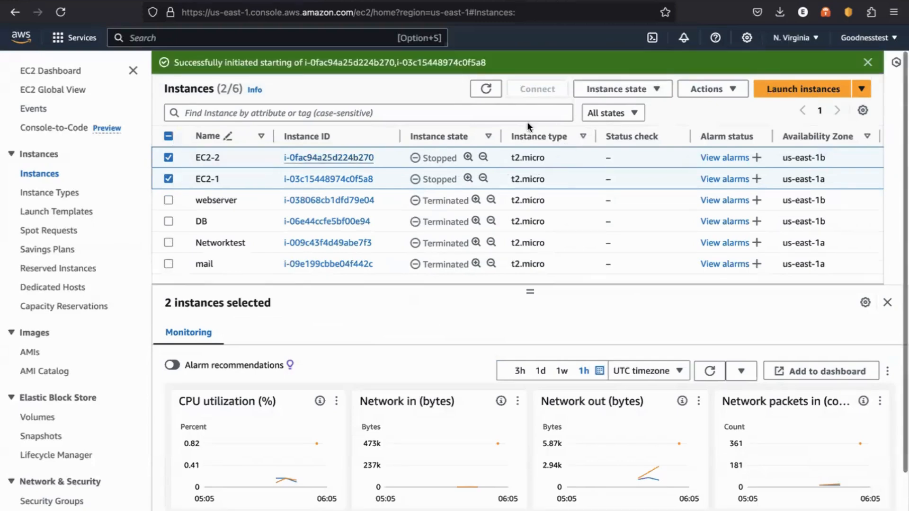
Filter the instances list by the Running state and refresh it until EC2-2 and EC2-1 are listed
{"action": "left_click", "coordinate": [603, 115]}
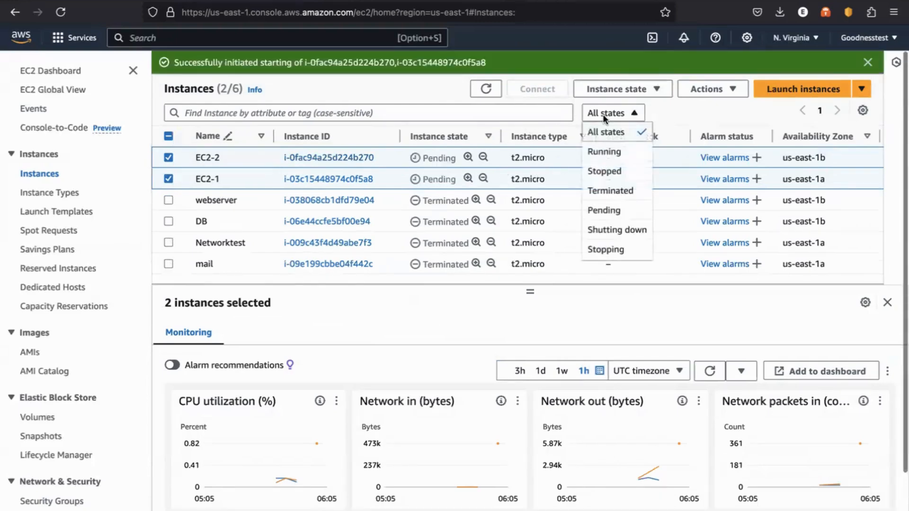
{"action": "left_click", "coordinate": [603, 151]}
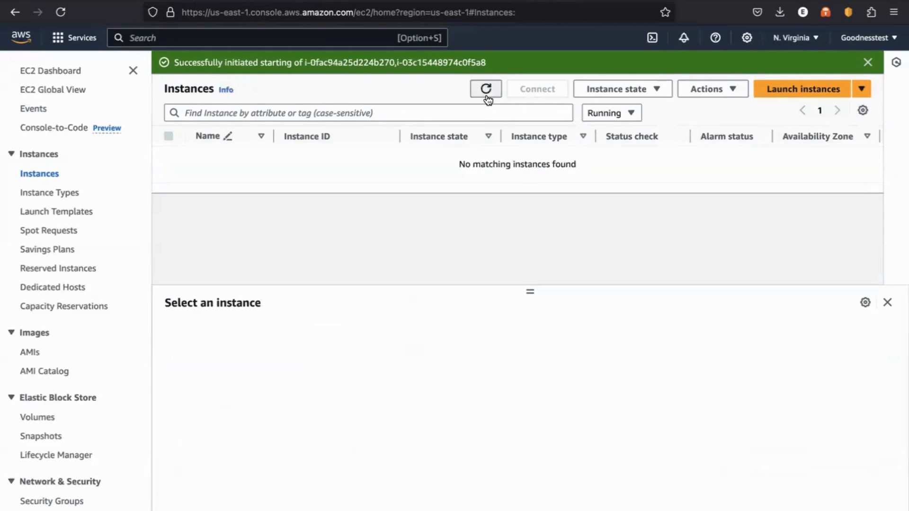
{"action": "left_click", "coordinate": [487, 95]}
{"action": "left_click", "coordinate": [487, 97]}
{"action": "left_click", "coordinate": [486, 88]}
{"action": "left_click", "coordinate": [486, 89]}
{"action": "left_click", "coordinate": [486, 89]}
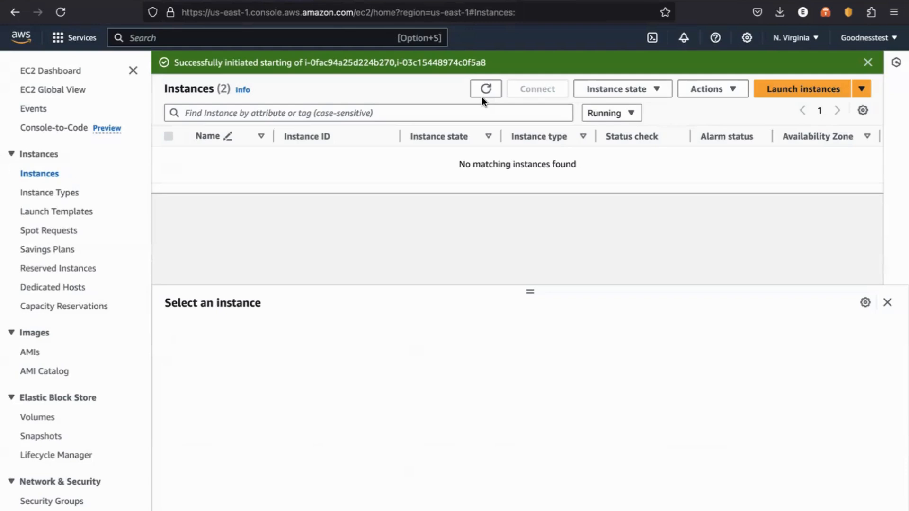
{"action": "left_click", "coordinate": [493, 89]}
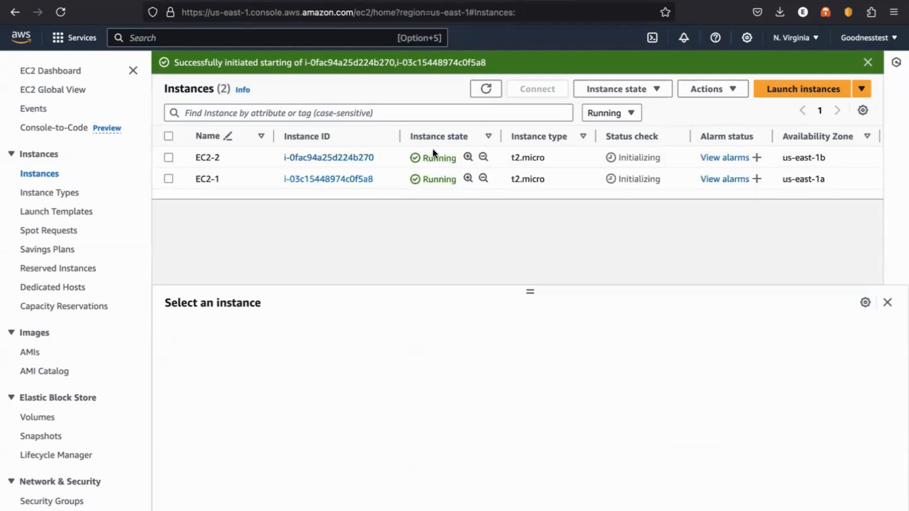
Check the public IPv4 and Elastic IP addresses in the summaries of restarted instances EC2-2 and EC2-1
{"action": "left_click", "coordinate": [328, 157]}
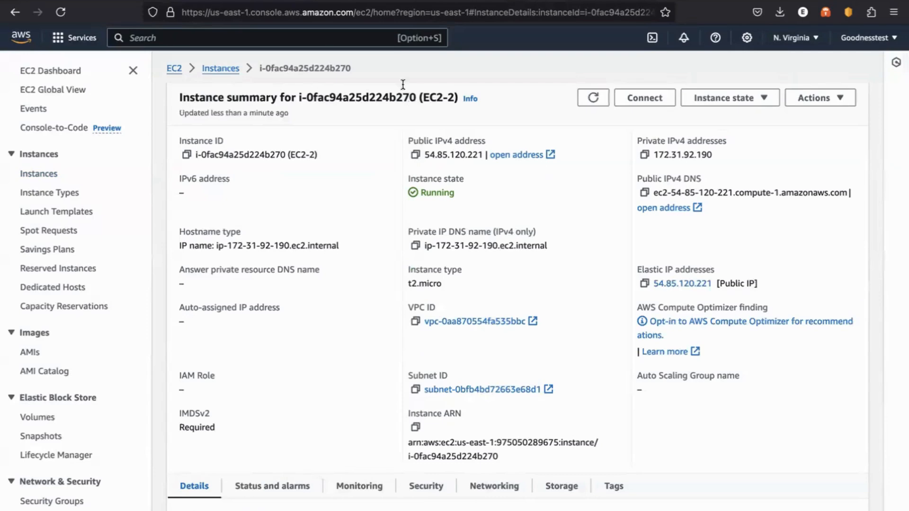
{"action": "left_click", "coordinate": [234, 69]}
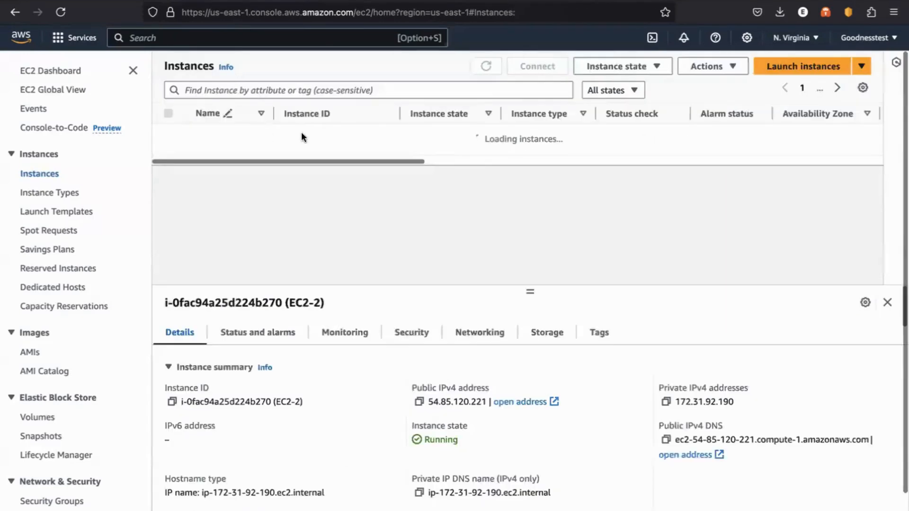
{"action": "left_click", "coordinate": [325, 240]}
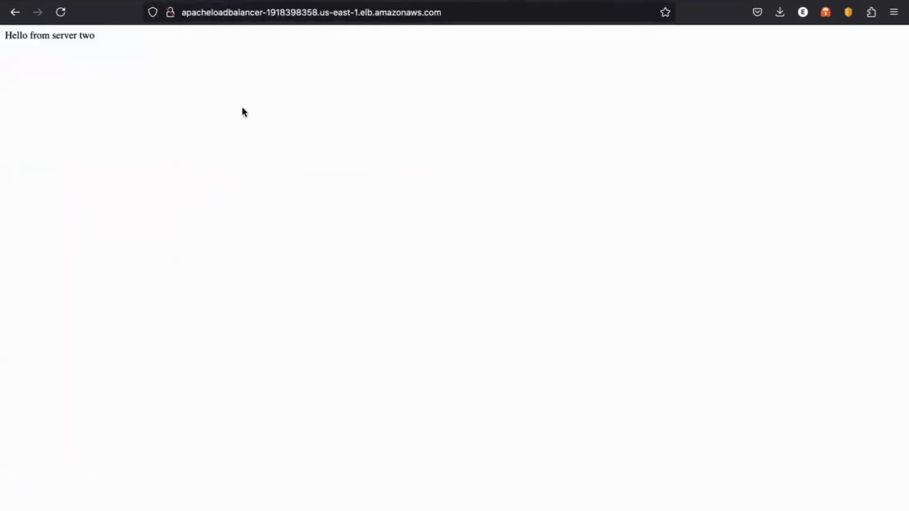
Reload the apacheloadbalancer page repeatedly to check that traffic alternates between the two servers
{"action": "left_click", "coordinate": [61, 12]}
{"action": "left_click", "coordinate": [61, 13]}
{"action": "left_click", "coordinate": [65, 13]}
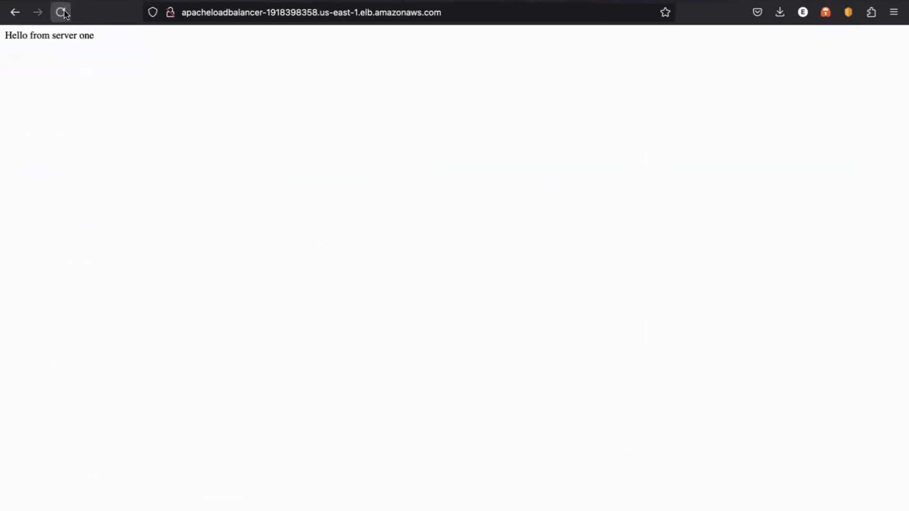
{"action": "left_click", "coordinate": [65, 13]}
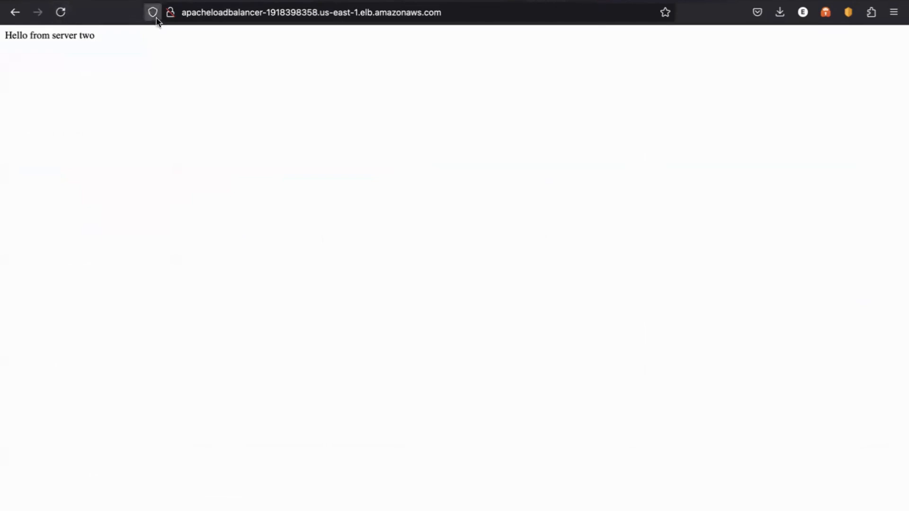
Return to the EC2 console from the load balancer page and open the Elastic IP addresses list
{"action": "left_click", "coordinate": [171, 1]}
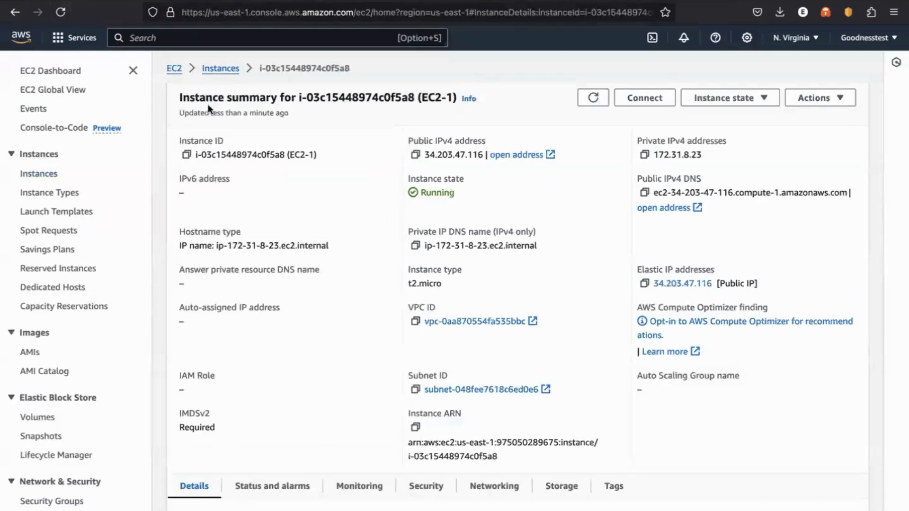
{"action": "left_click", "coordinate": [220, 69]}
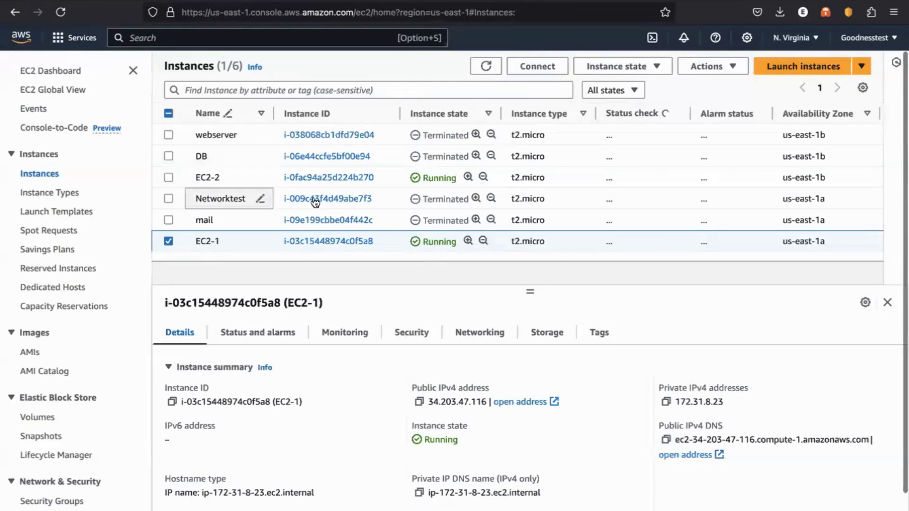
{"action": "scroll", "coordinate": [52, 426], "scroll_direction": "down", "scroll_amount": 3}
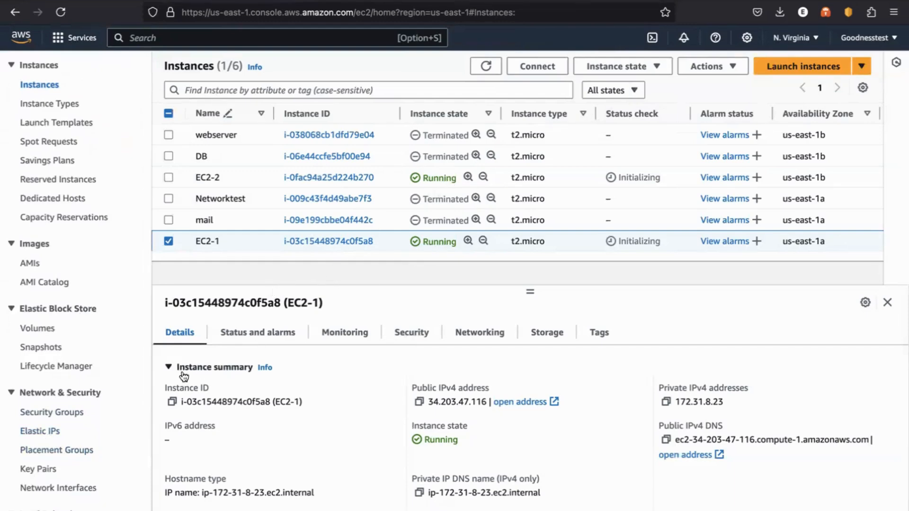
{"action": "left_click", "coordinate": [42, 432]}
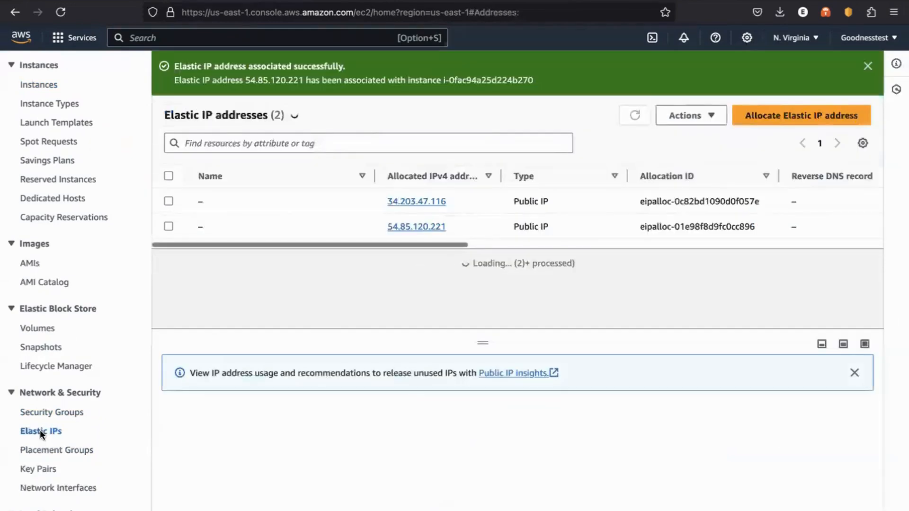
Select Elastic IPs 34.203.47.116 and 54.85.120.221 and examine which actions are available for both together
{"action": "left_click", "coordinate": [168, 201]}
{"action": "left_click", "coordinate": [168, 226]}
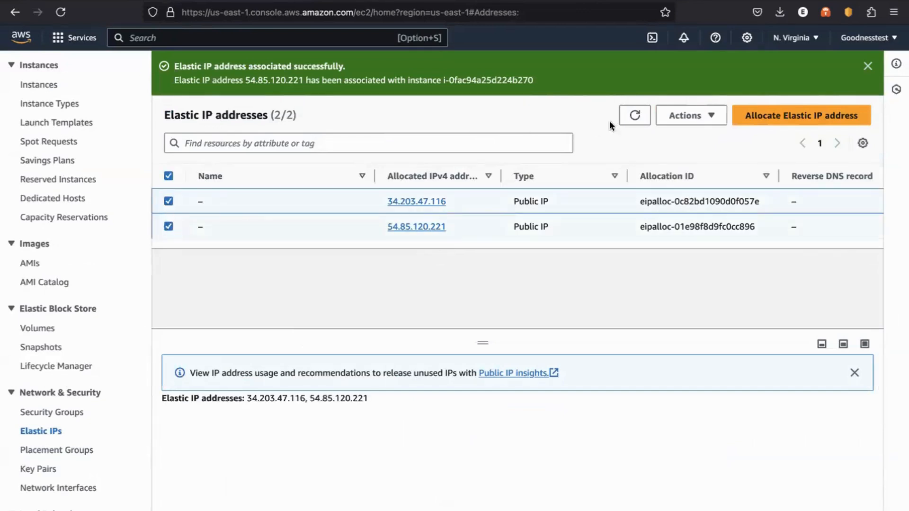
{"action": "left_click", "coordinate": [684, 115]}
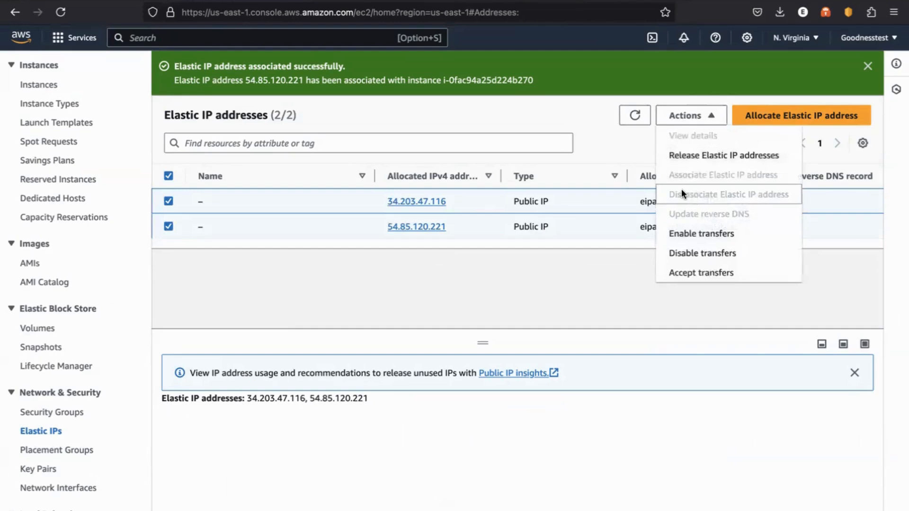
{"action": "left_click", "coordinate": [654, 143]}
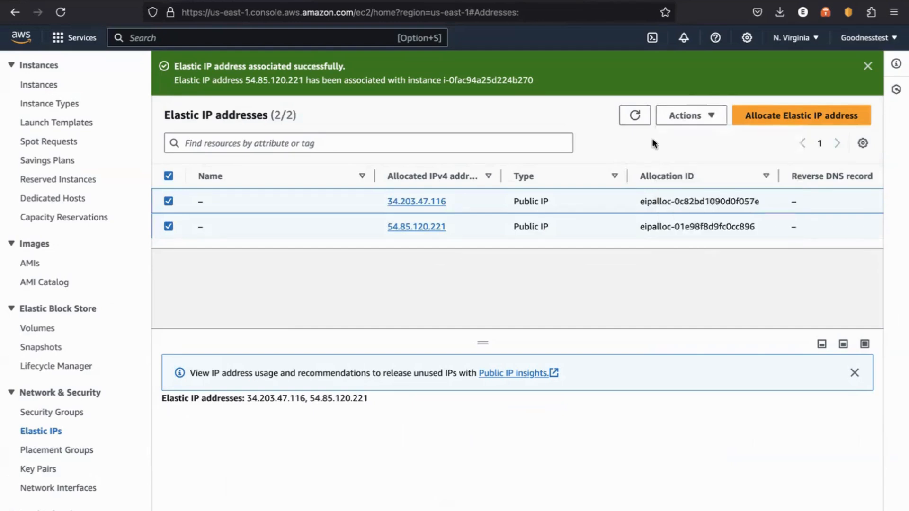
{"action": "left_click", "coordinate": [686, 116]}
{"action": "left_click", "coordinate": [617, 149]}
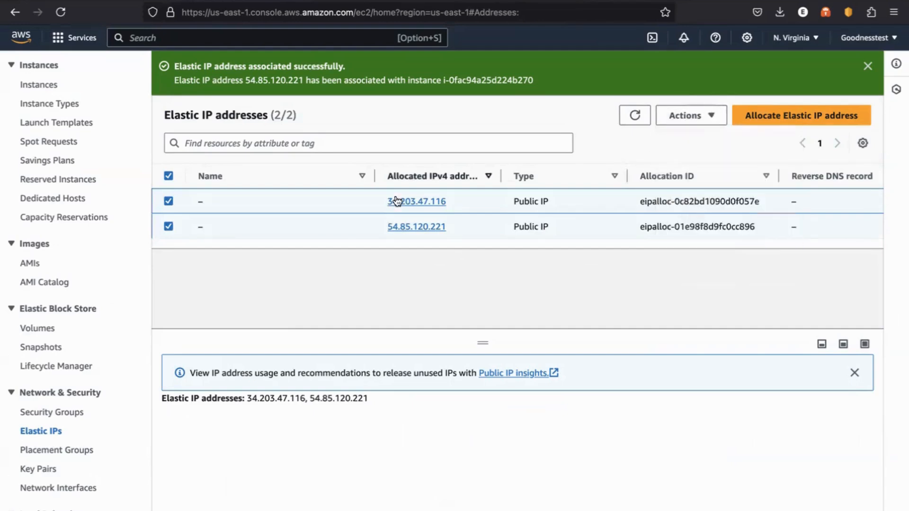
Disassociate Elastic IP address 34.203.47.116 from its instance
{"action": "left_click", "coordinate": [171, 225]}
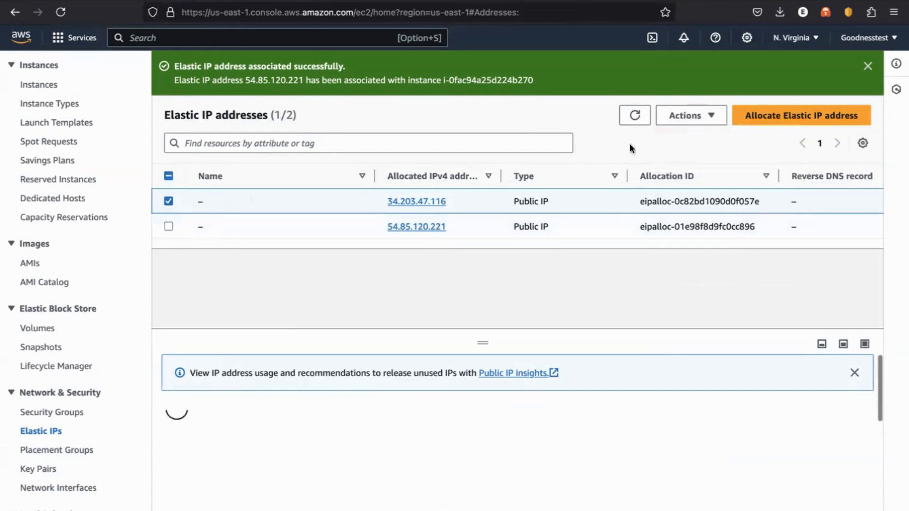
{"action": "left_click", "coordinate": [693, 116]}
{"action": "left_click", "coordinate": [691, 194]}
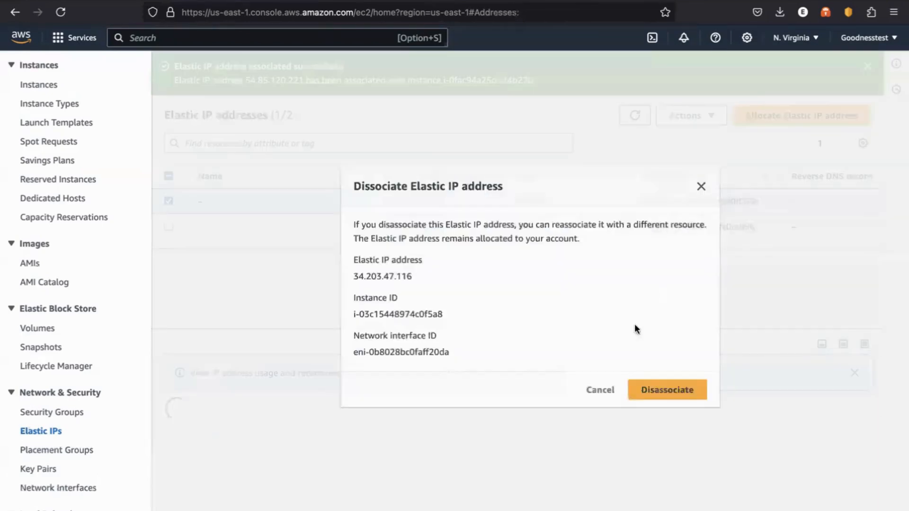
{"action": "left_click", "coordinate": [651, 389]}
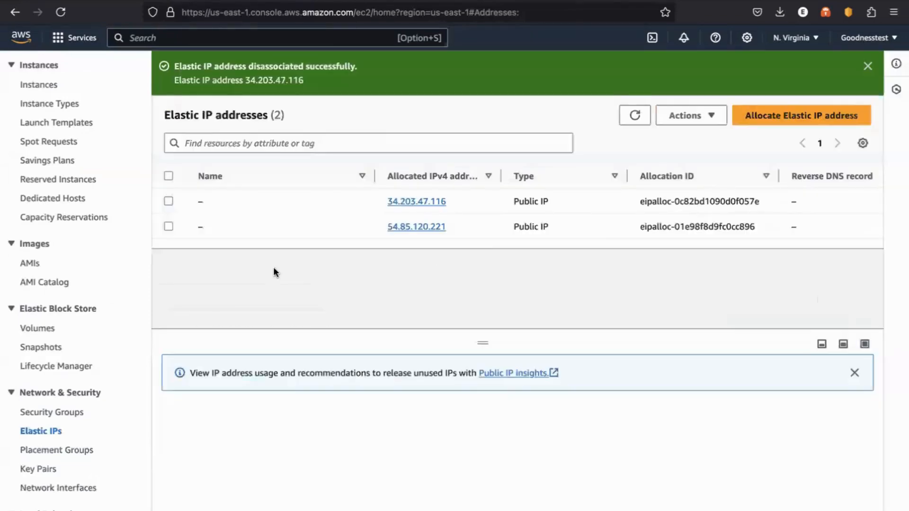
Disassociate Elastic IP address 54.85.120.221 from its instance
{"action": "left_click", "coordinate": [168, 227]}
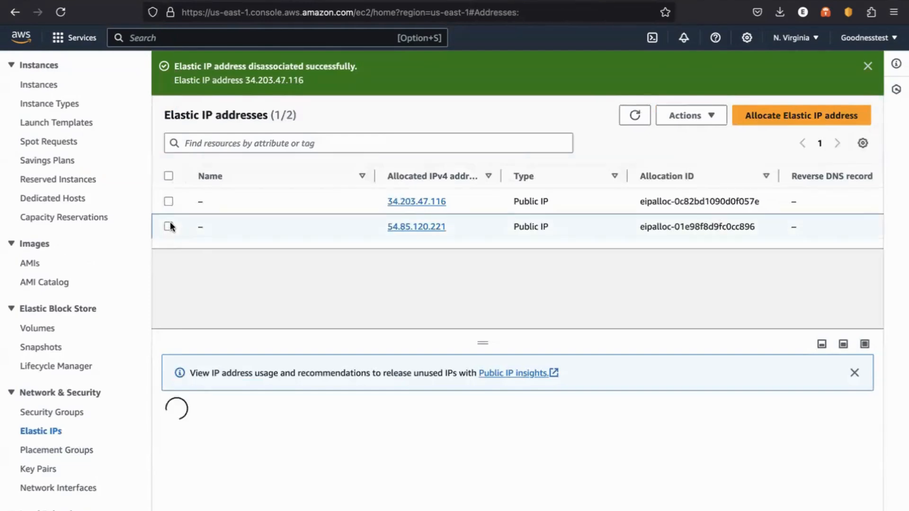
{"action": "left_click", "coordinate": [711, 117]}
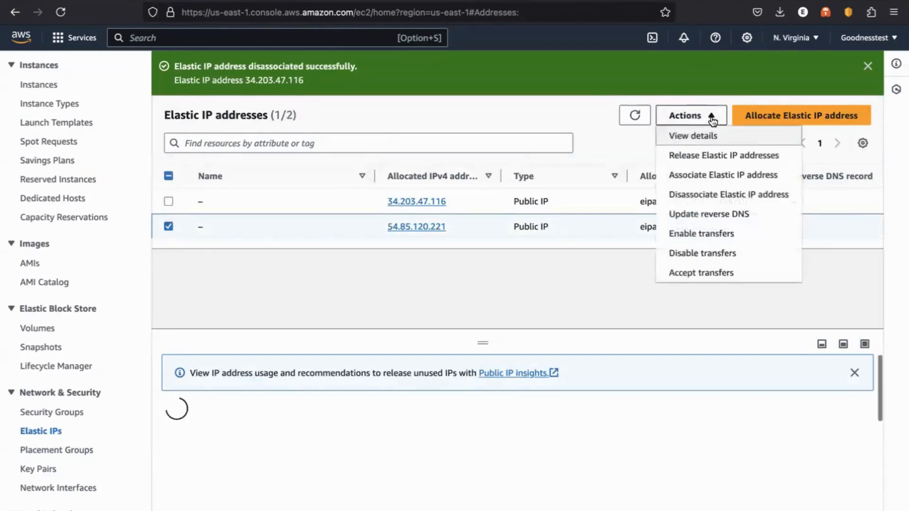
{"action": "left_click", "coordinate": [690, 193]}
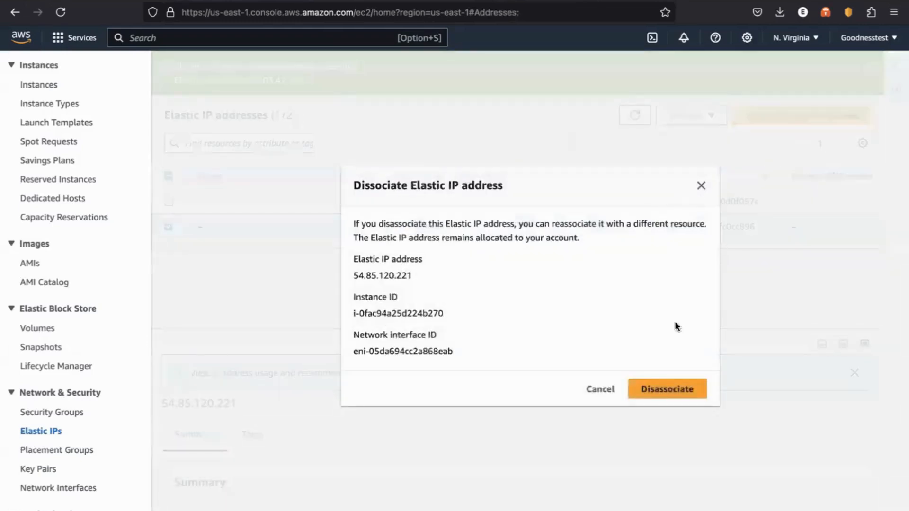
{"action": "left_click", "coordinate": [672, 390]}
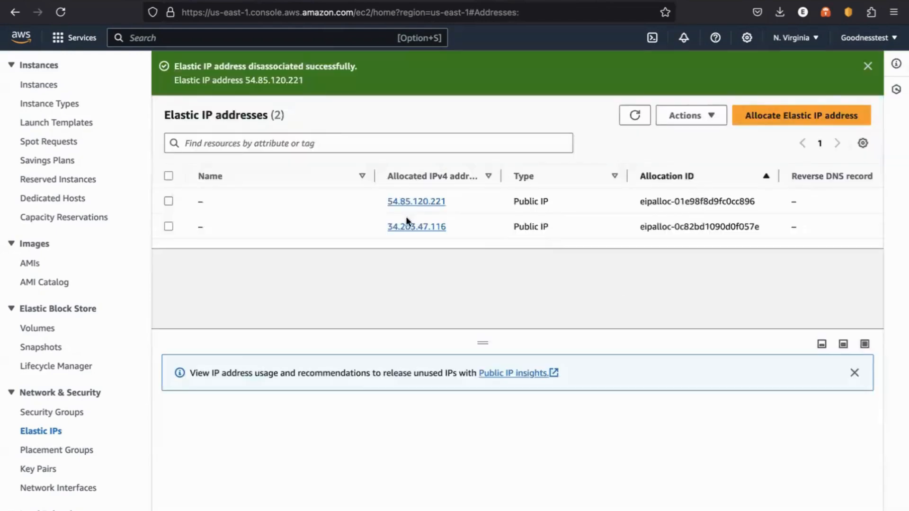
Release the Elastic IP addresses 54.85.120.221 and 34.203.47.116 together from the account
{"action": "left_click", "coordinate": [168, 202]}
{"action": "left_click", "coordinate": [166, 226]}
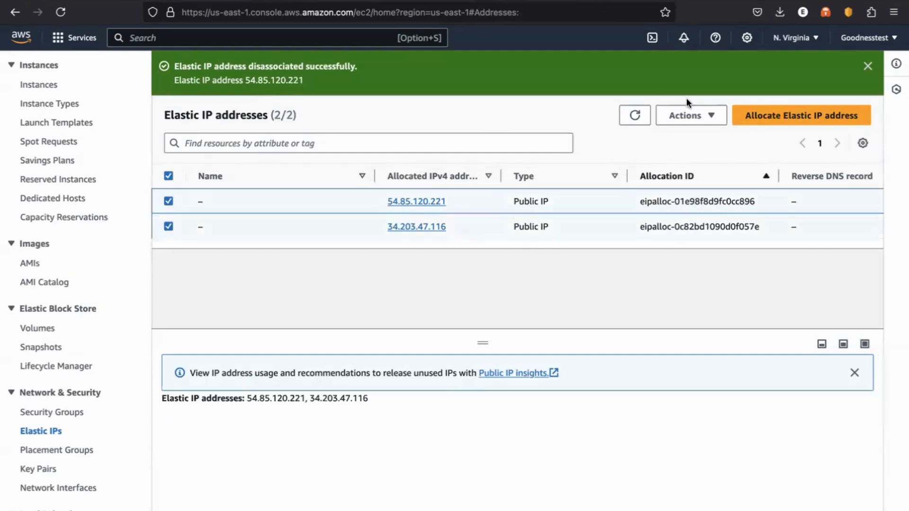
{"action": "left_click", "coordinate": [684, 115]}
{"action": "left_click", "coordinate": [691, 155]}
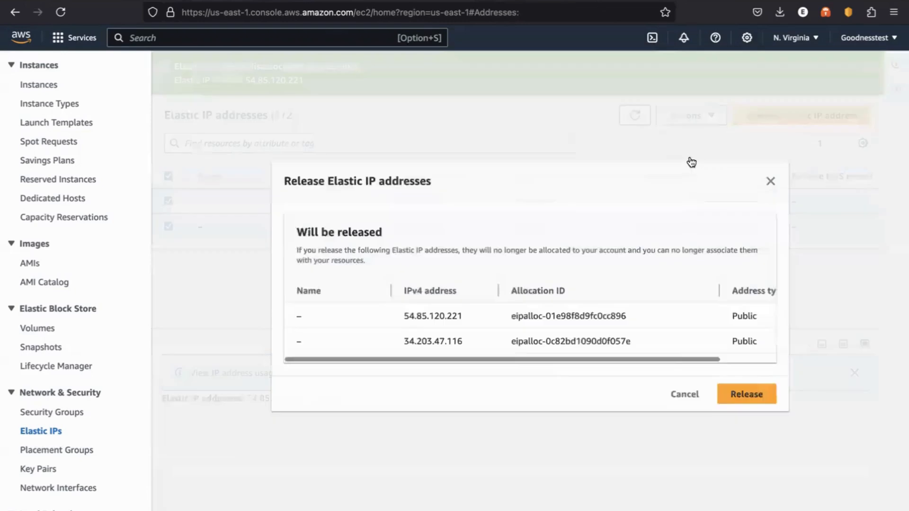
{"action": "left_click", "coordinate": [736, 396]}
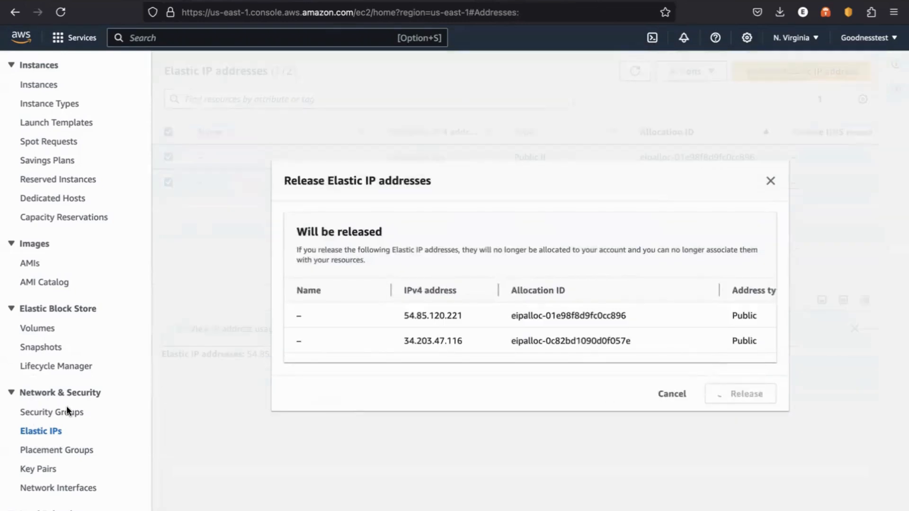
Terminate the two running instances EC2-2 and EC2-1 together from the instances list
{"action": "scroll", "coordinate": [90, 398], "scroll_direction": "down", "scroll_amount": 1}
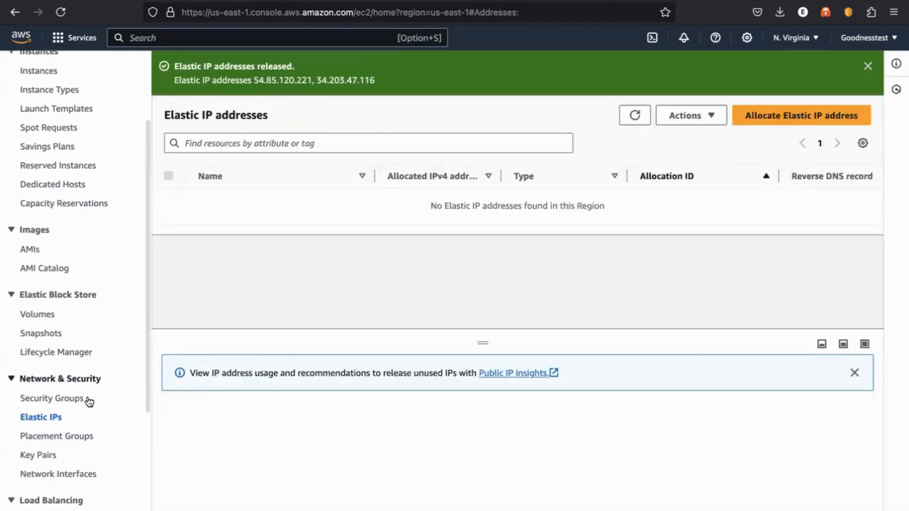
{"action": "scroll", "coordinate": [52, 175], "scroll_direction": "up", "scroll_amount": 5}
{"action": "left_click", "coordinate": [53, 175]}
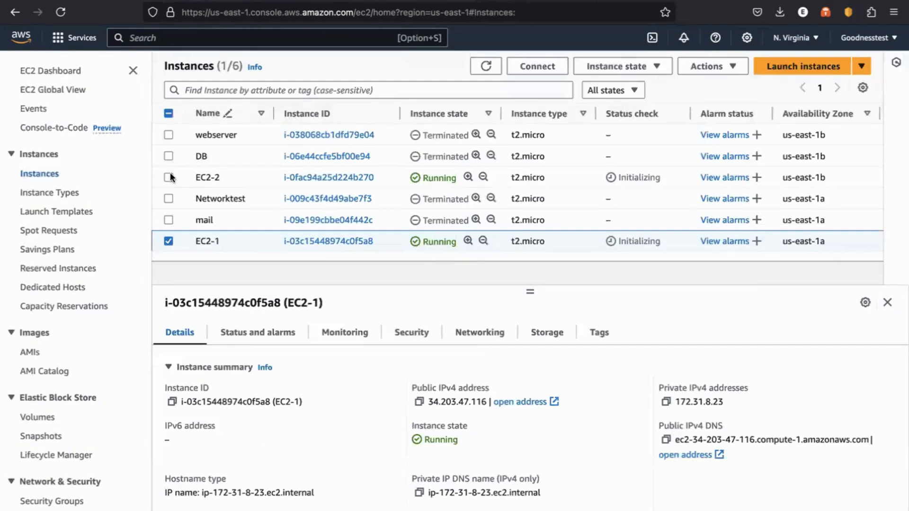
{"action": "left_click", "coordinate": [167, 177]}
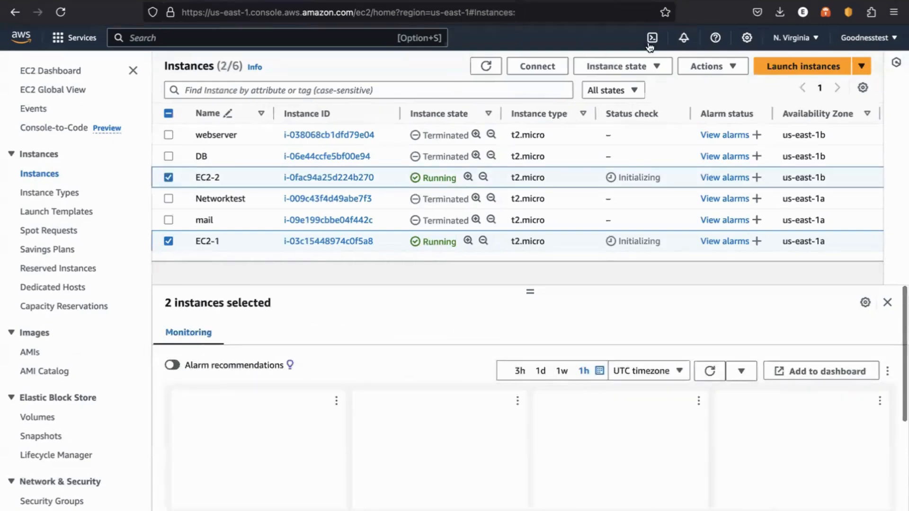
{"action": "left_click", "coordinate": [643, 68]}
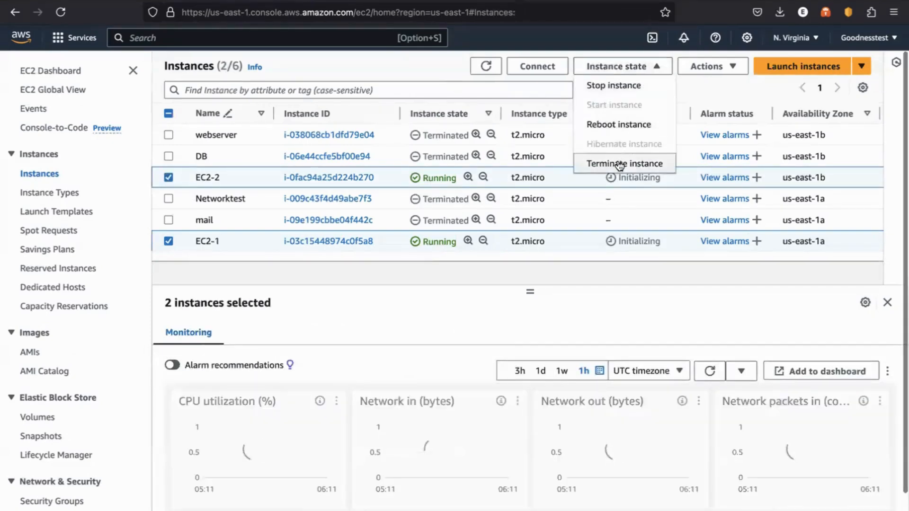
{"action": "left_click", "coordinate": [625, 163]}
{"action": "left_click", "coordinate": [739, 436]}
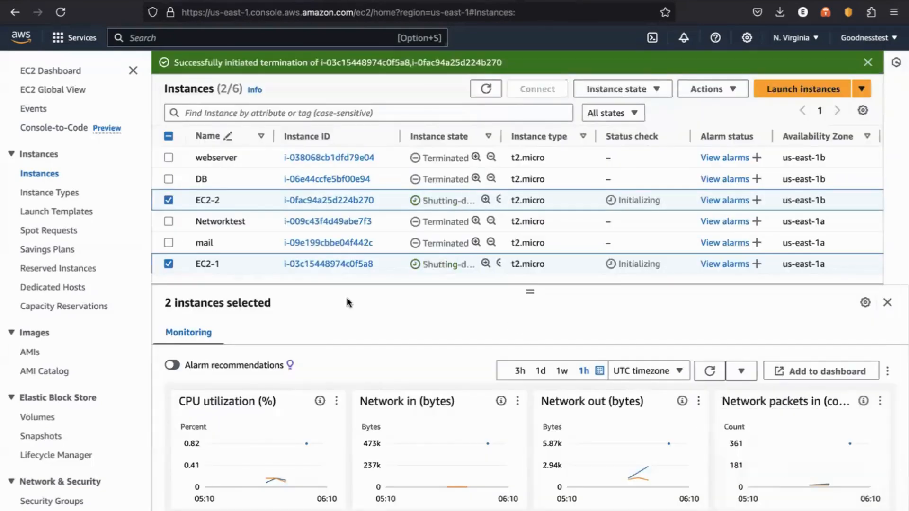
Try to delete the target group lbtargetgroup while the load balancer still exists
{"action": "scroll", "coordinate": [66, 378], "scroll_direction": "down", "scroll_amount": 6}
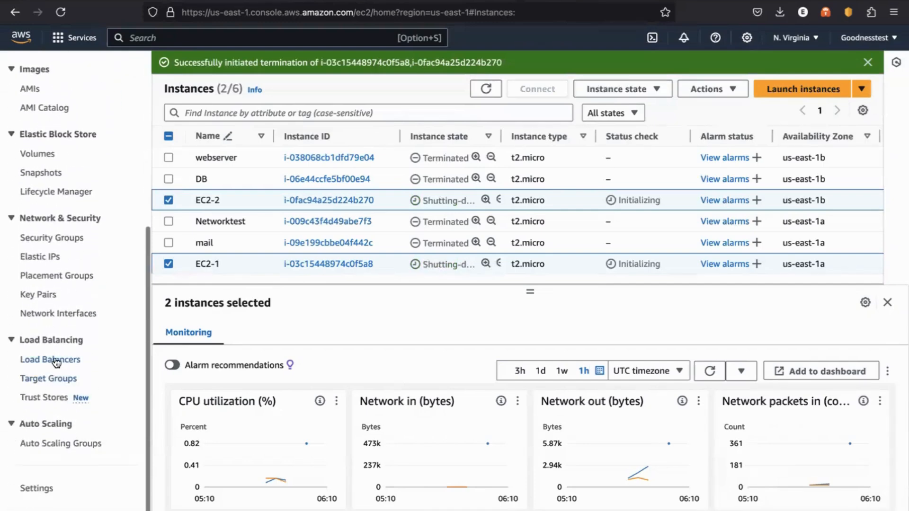
{"action": "left_click", "coordinate": [56, 361]}
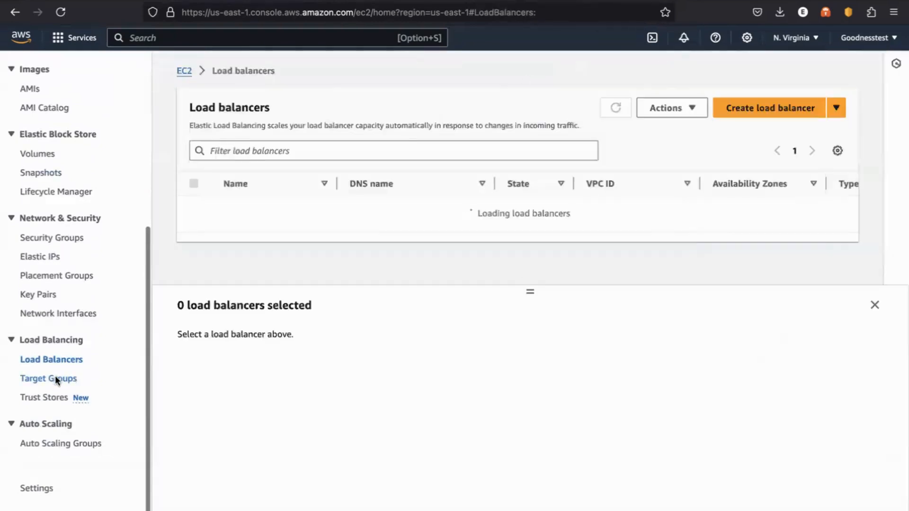
{"action": "left_click", "coordinate": [55, 378]}
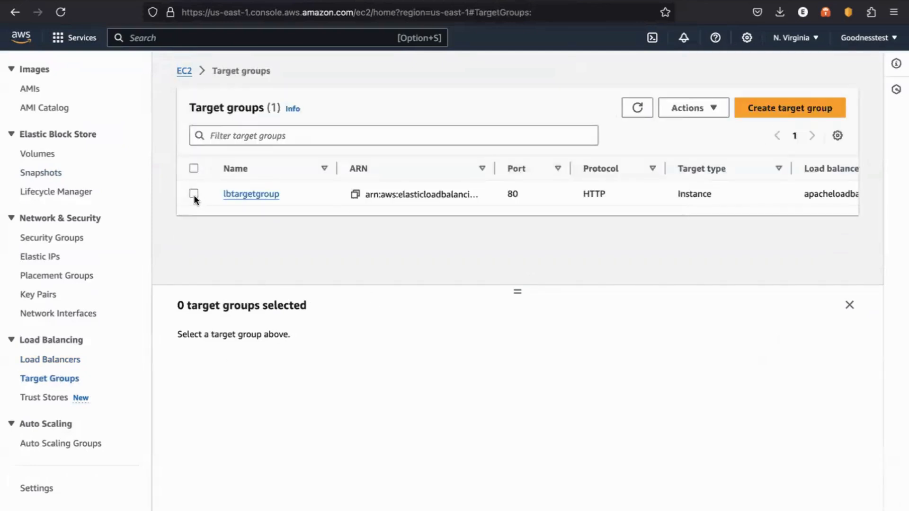
{"action": "left_click", "coordinate": [194, 194]}
{"action": "left_click", "coordinate": [696, 110]}
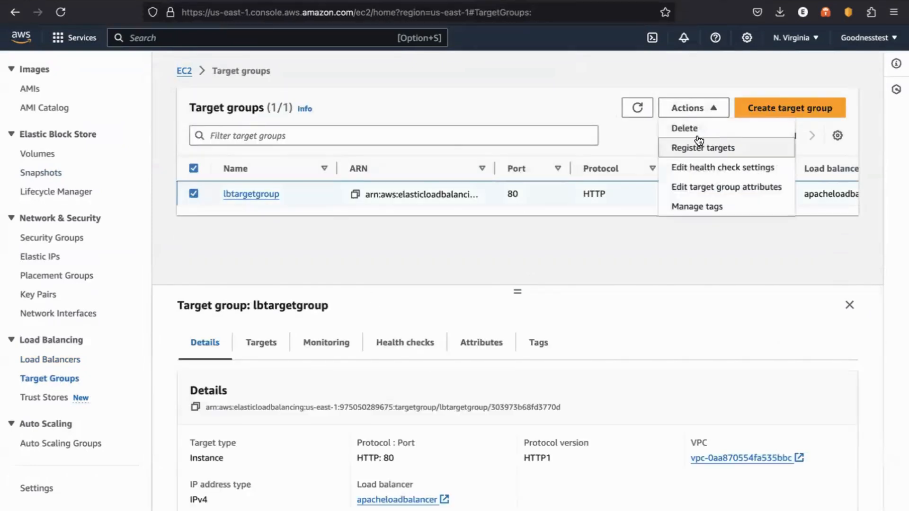
{"action": "left_click", "coordinate": [686, 128]}
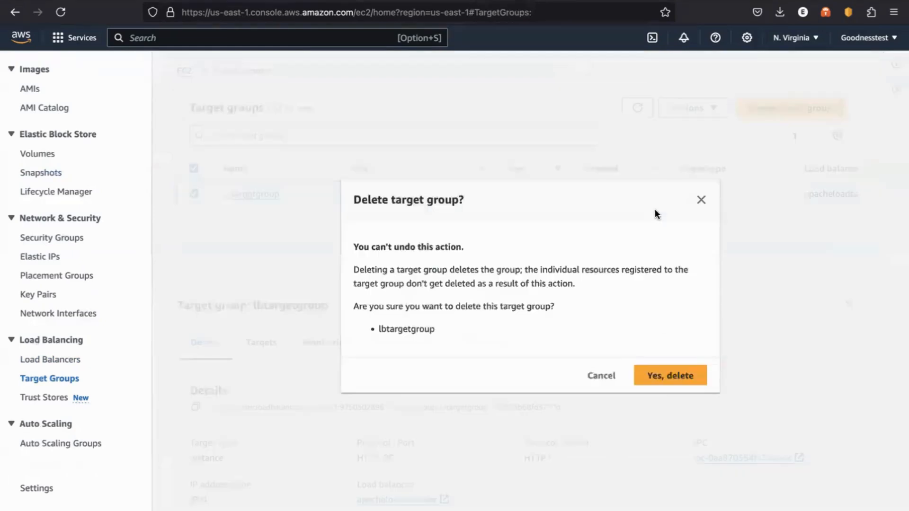
{"action": "left_click", "coordinate": [666, 380]}
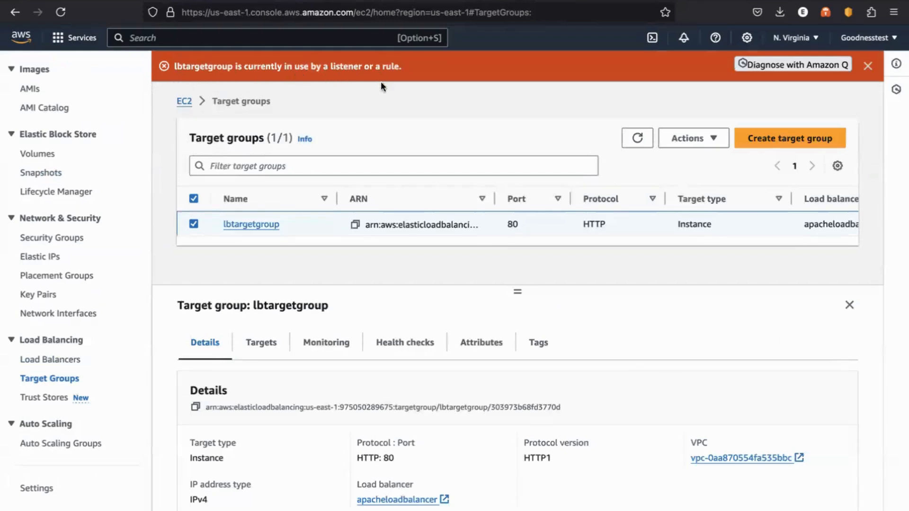
Delete the load balancer apacheloadbalancer, entering "confirm" as written consent
{"action": "left_click", "coordinate": [51, 361]}
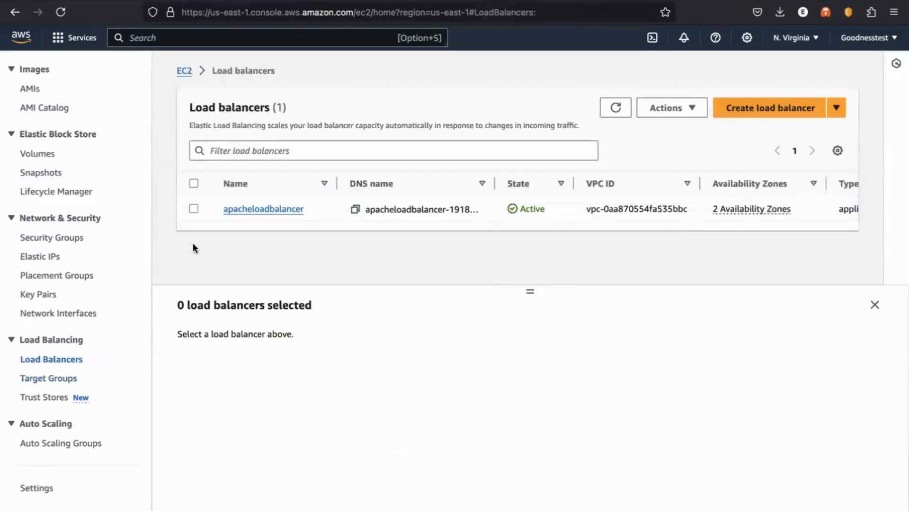
{"action": "left_click", "coordinate": [195, 209]}
{"action": "left_click", "coordinate": [665, 108]}
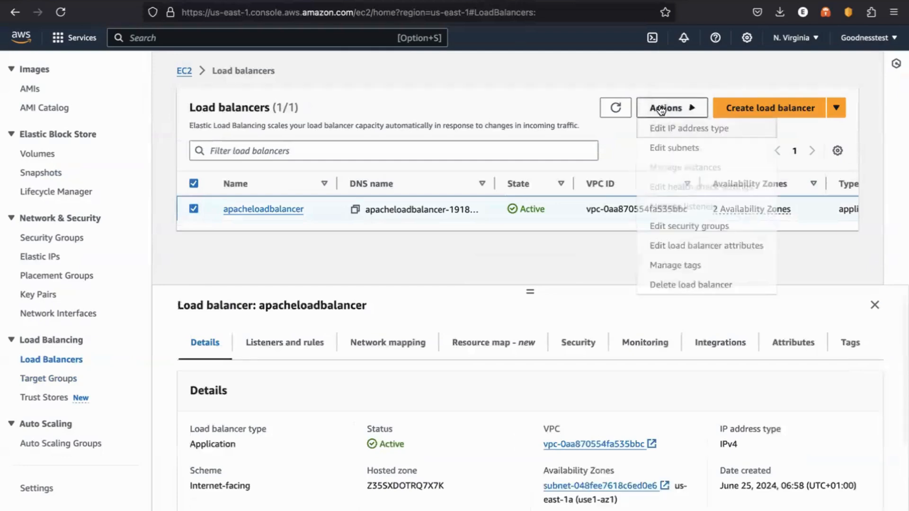
{"action": "left_click", "coordinate": [685, 285]}
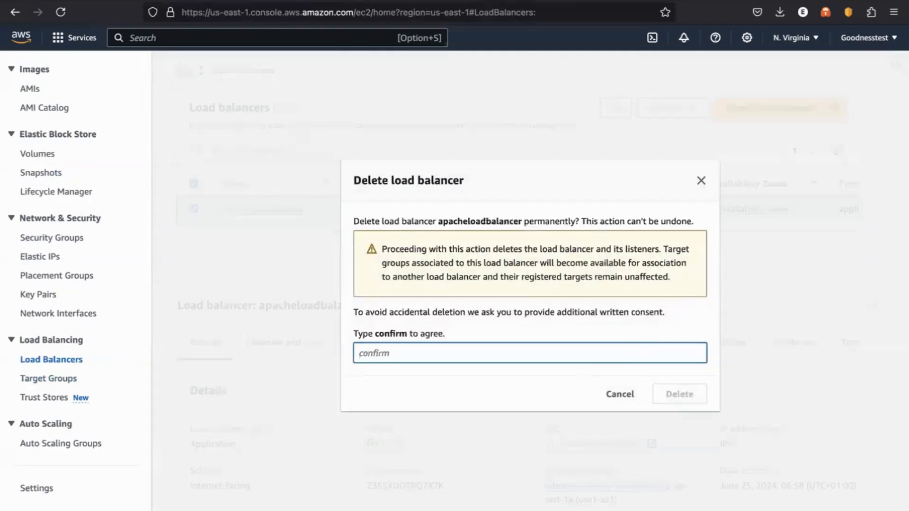
{"action": "type", "text": "confirm"}
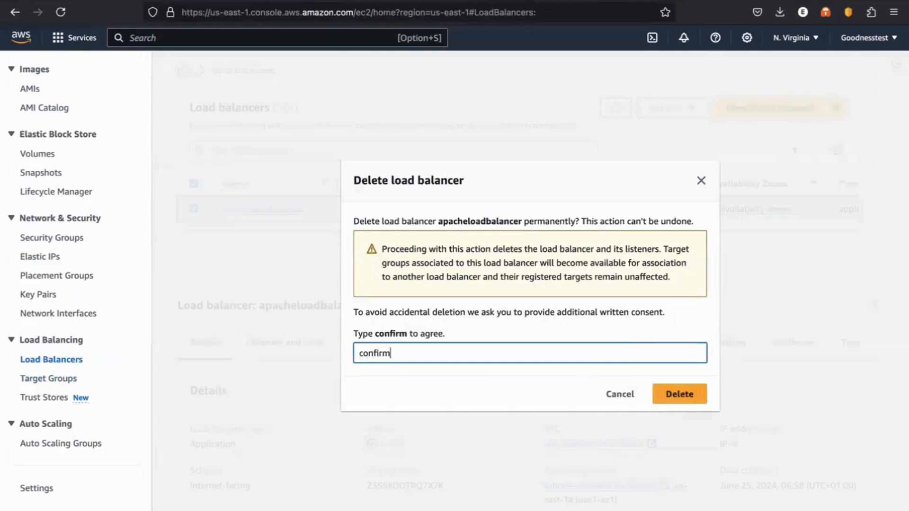
{"action": "left_click", "coordinate": [702, 394]}
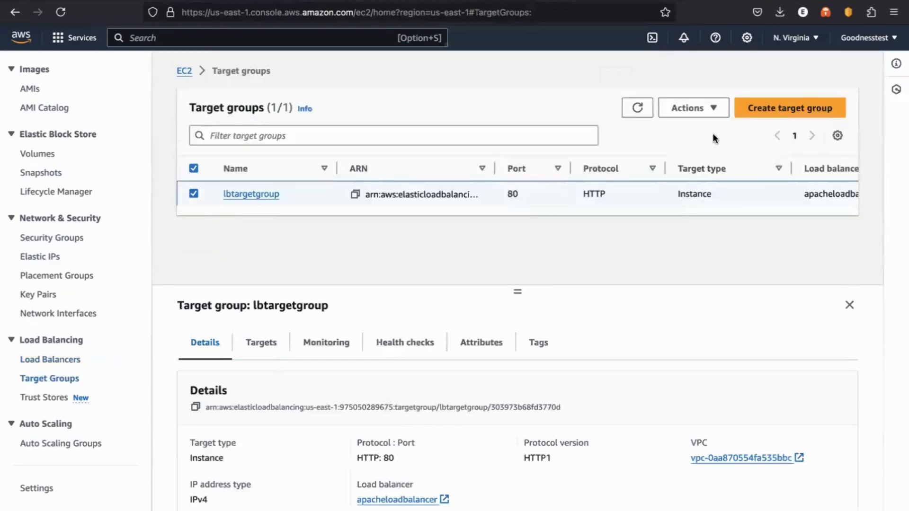
Select the target group lbtargetgroup in the target groups list and delete it
{"action": "left_click", "coordinate": [698, 109]}
{"action": "left_click", "coordinate": [684, 112]}
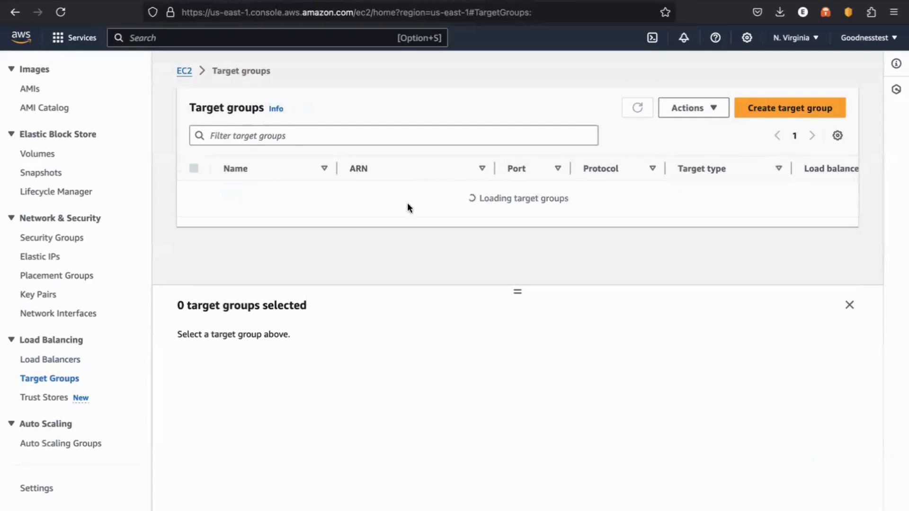
{"action": "left_click", "coordinate": [192, 193]}
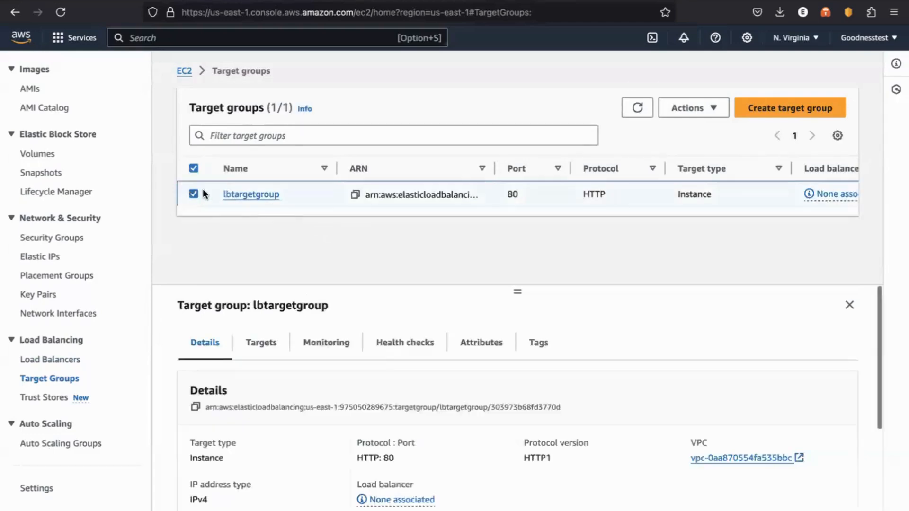
{"action": "left_click", "coordinate": [684, 111]}
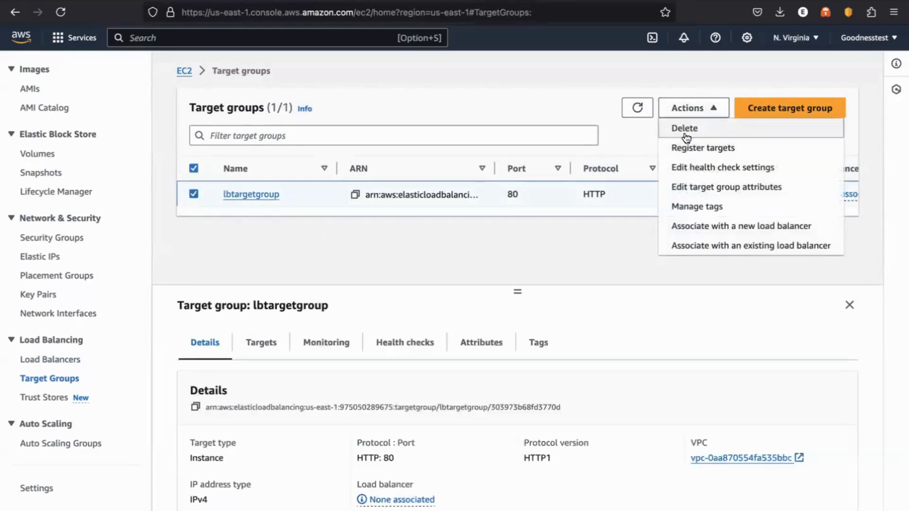
{"action": "left_click", "coordinate": [684, 131]}
{"action": "left_click", "coordinate": [664, 378]}
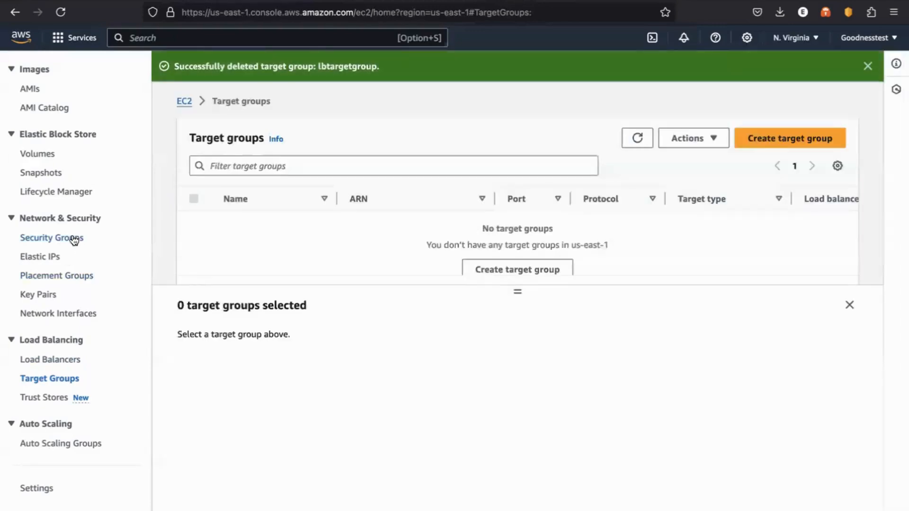
Find the security group lbsecuritygroup among the EC2 security groups and delete it
{"action": "left_click", "coordinate": [73, 238]}
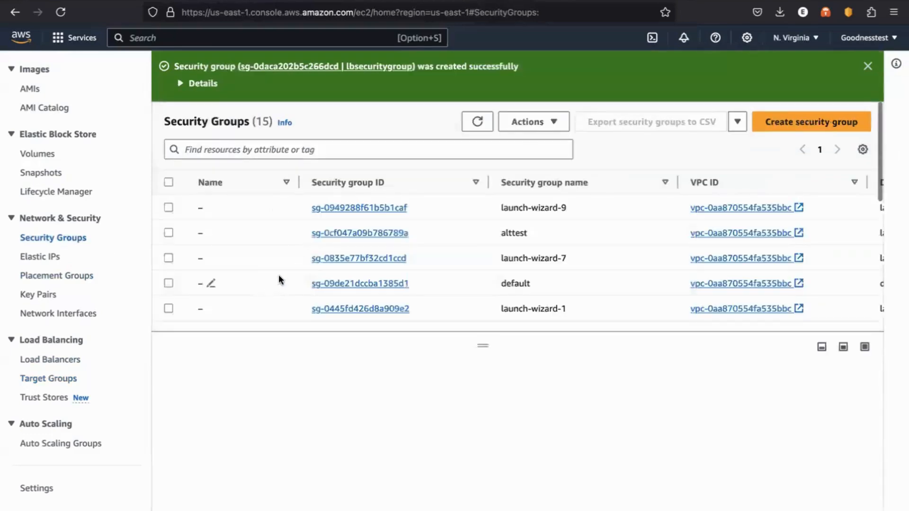
{"action": "scroll", "coordinate": [278, 274], "scroll_direction": "down", "scroll_amount": 8}
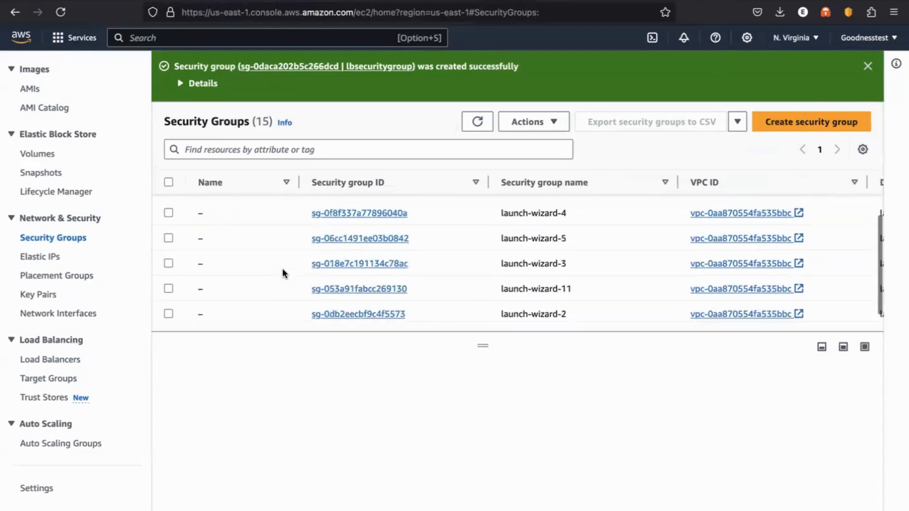
{"action": "scroll", "coordinate": [283, 268], "scroll_direction": "up", "scroll_amount": 3}
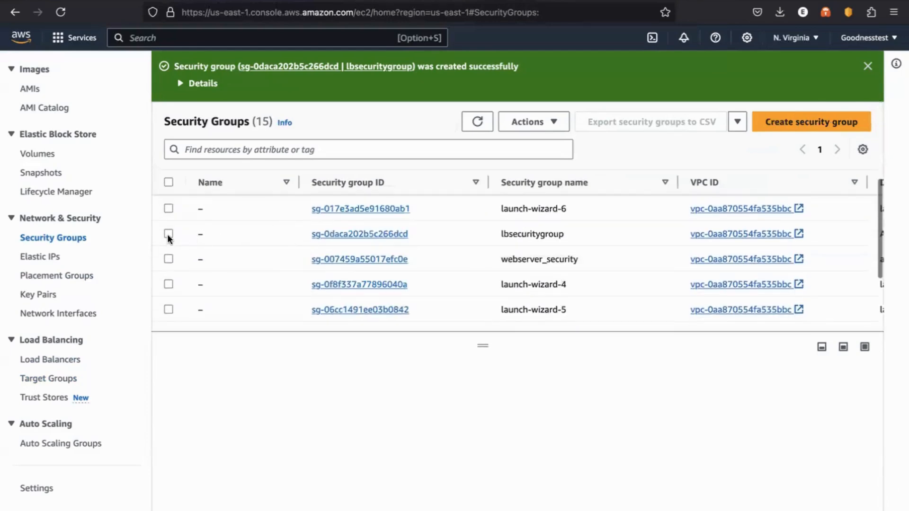
{"action": "left_click", "coordinate": [169, 234]}
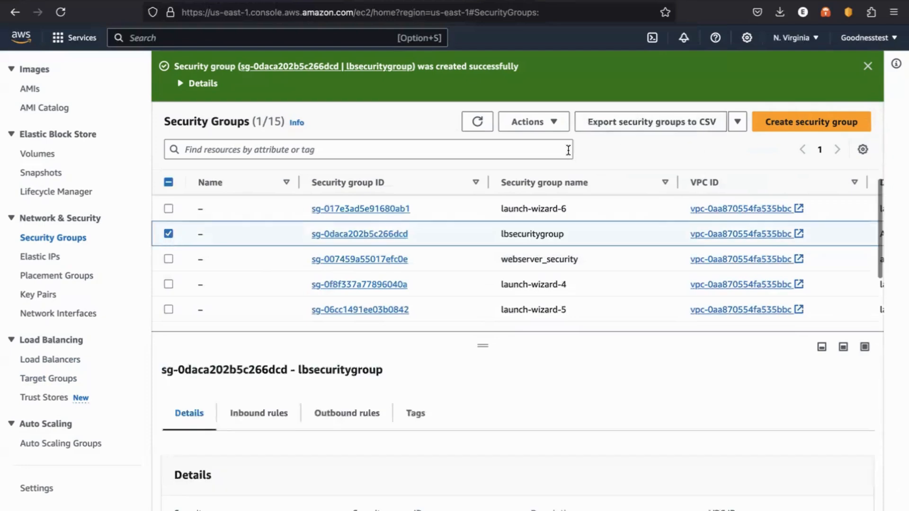
{"action": "left_click", "coordinate": [550, 124]}
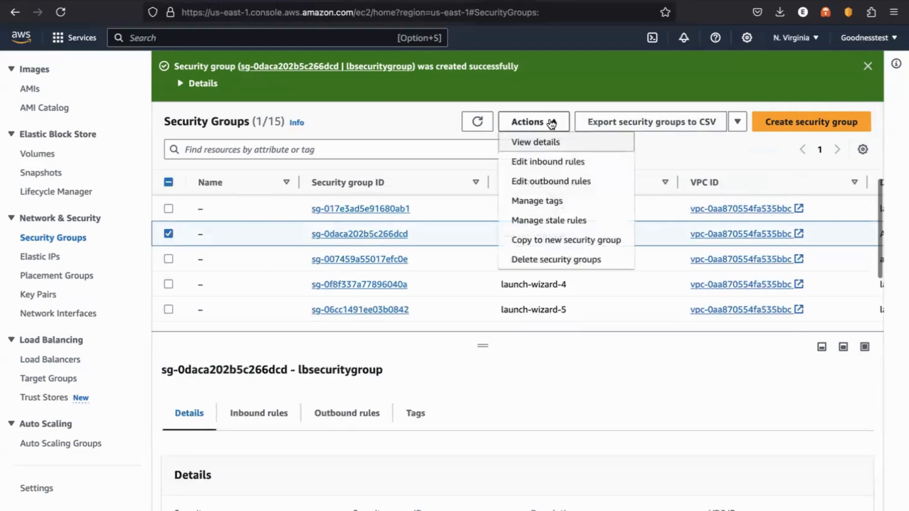
{"action": "left_click", "coordinate": [546, 261]}
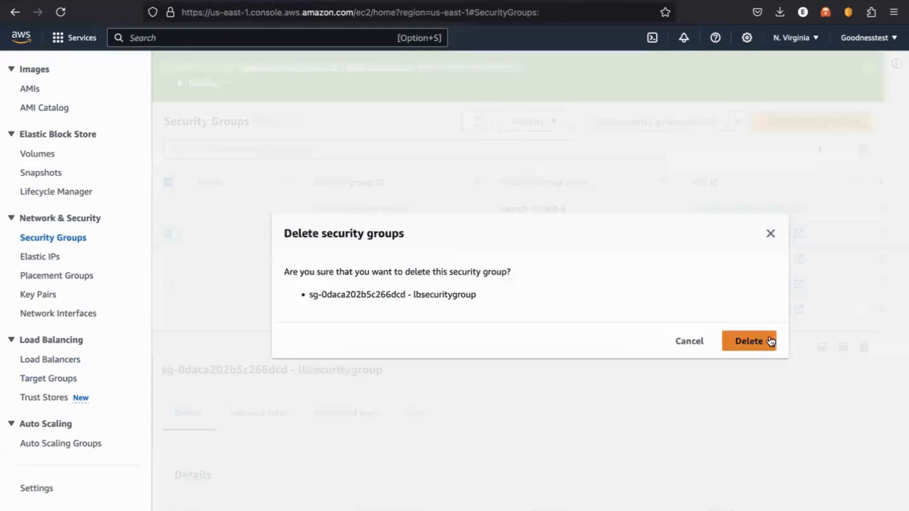
{"action": "left_click", "coordinate": [767, 341]}
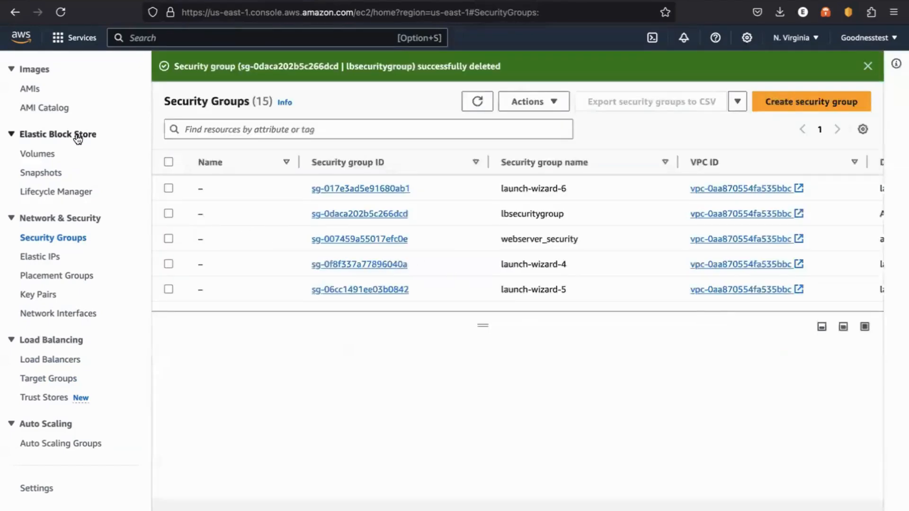
Leave the EC2 security groups page and go to Console Home
{"action": "scroll", "coordinate": [77, 138], "scroll_direction": "up", "scroll_amount": 5}
{"action": "left_click", "coordinate": [82, 39]}
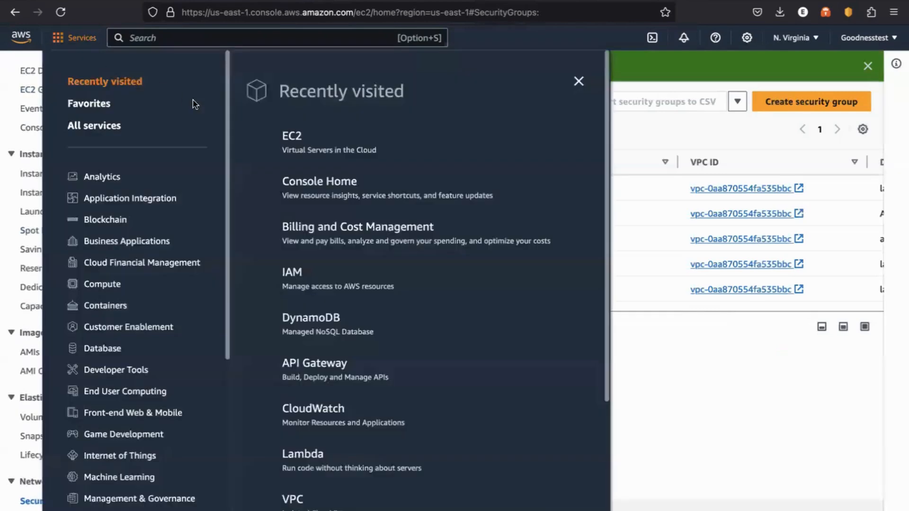
{"action": "left_click", "coordinate": [301, 180]}
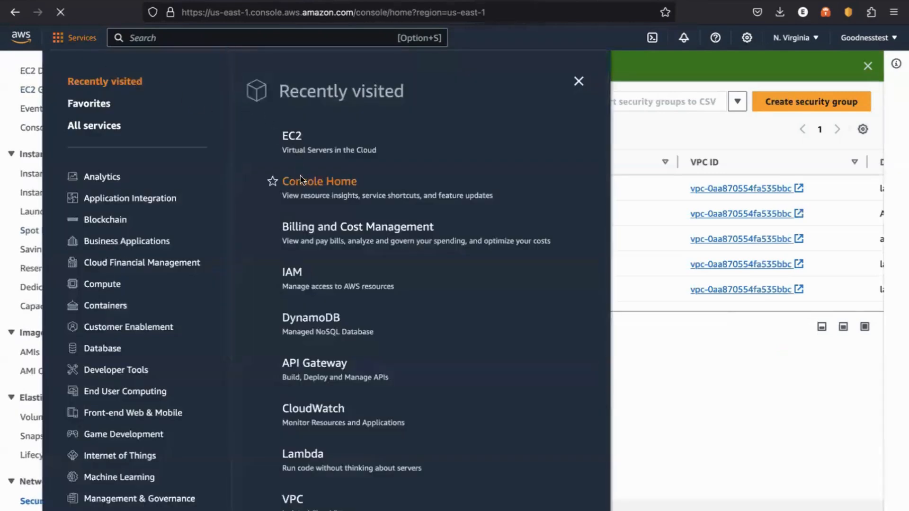